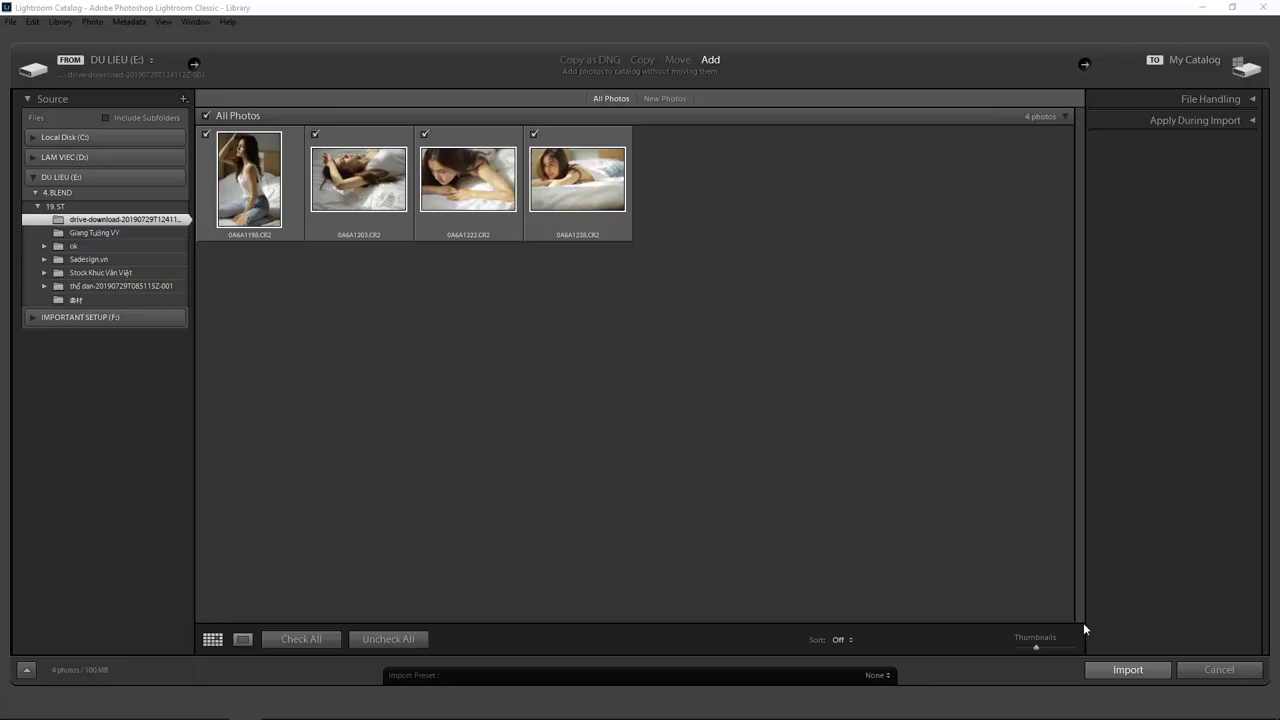
# Import the four checked CR2 photos from the drive-download folder into the catalog.
pyautogui.click(1128, 669)
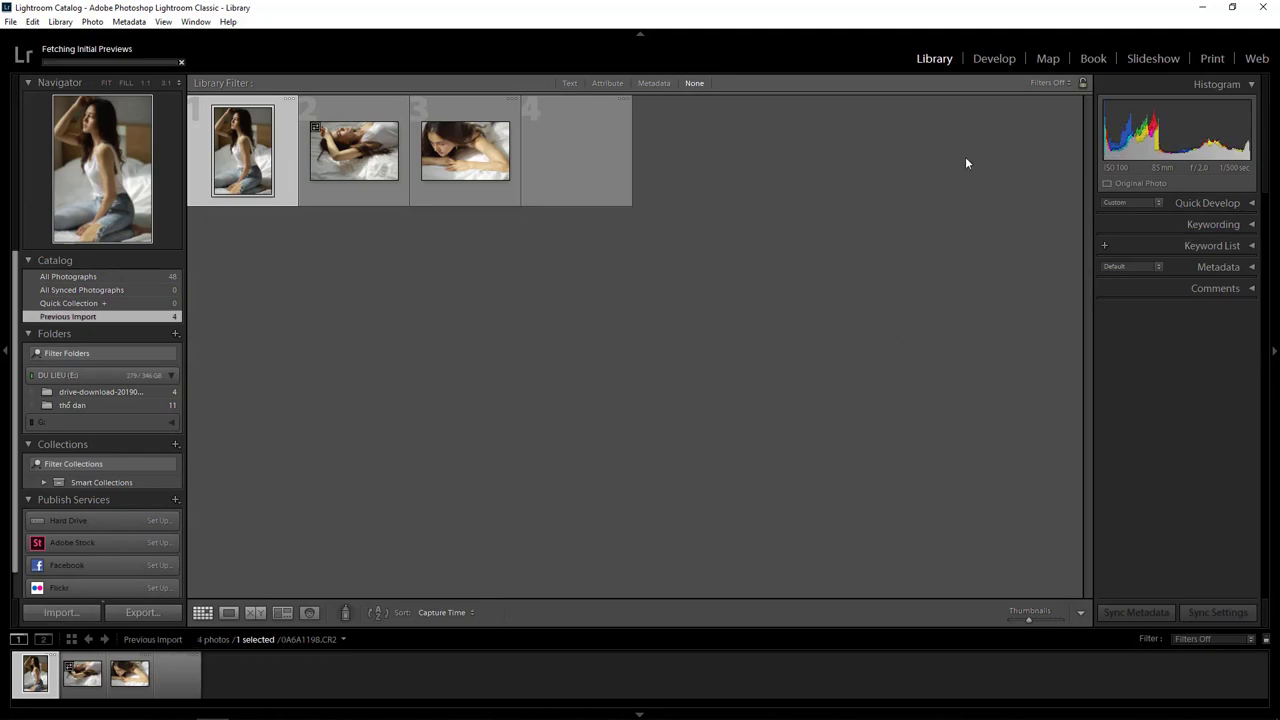
# Apply the Fivedesign Sang preset to 0A6A1198.CR2 in Develop and zoom in to inspect it.
pyautogui.click(994, 58)
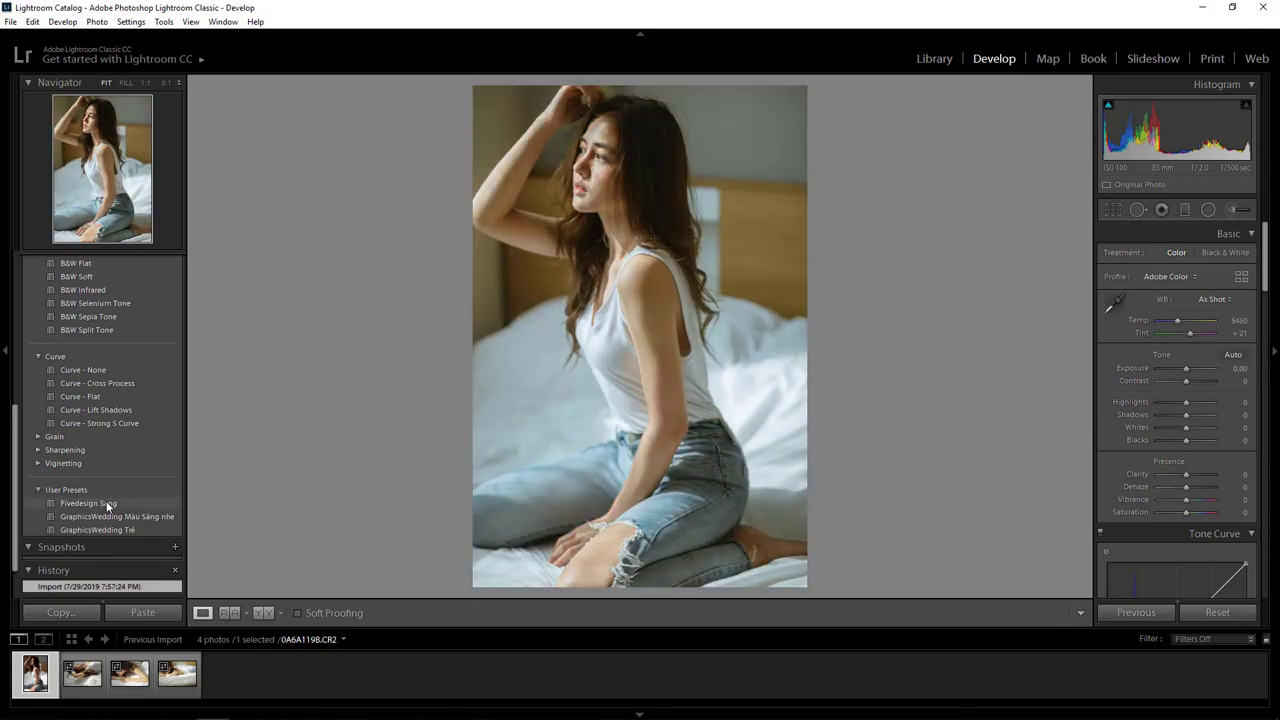
pyautogui.click(107, 505)
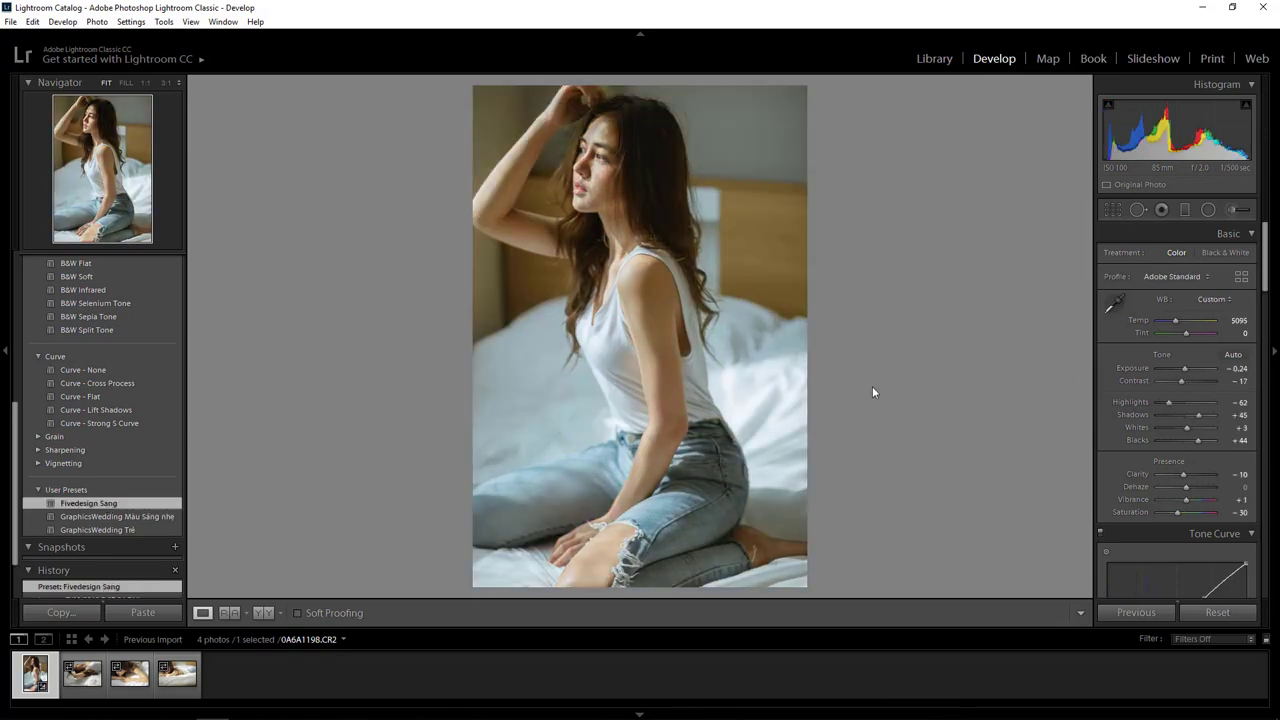
pyautogui.press('z')
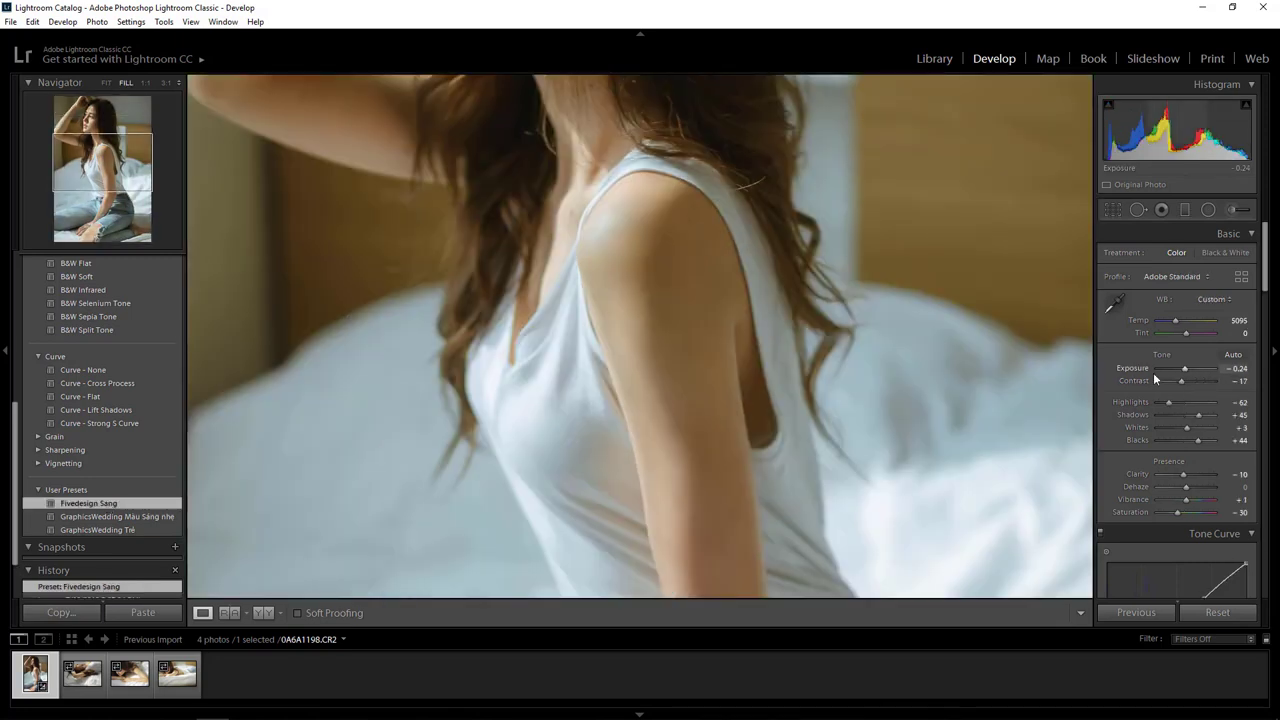
pyautogui.click(678, 414)
pyautogui.moveTo(678, 414); pyautogui.dragTo(686, 286)
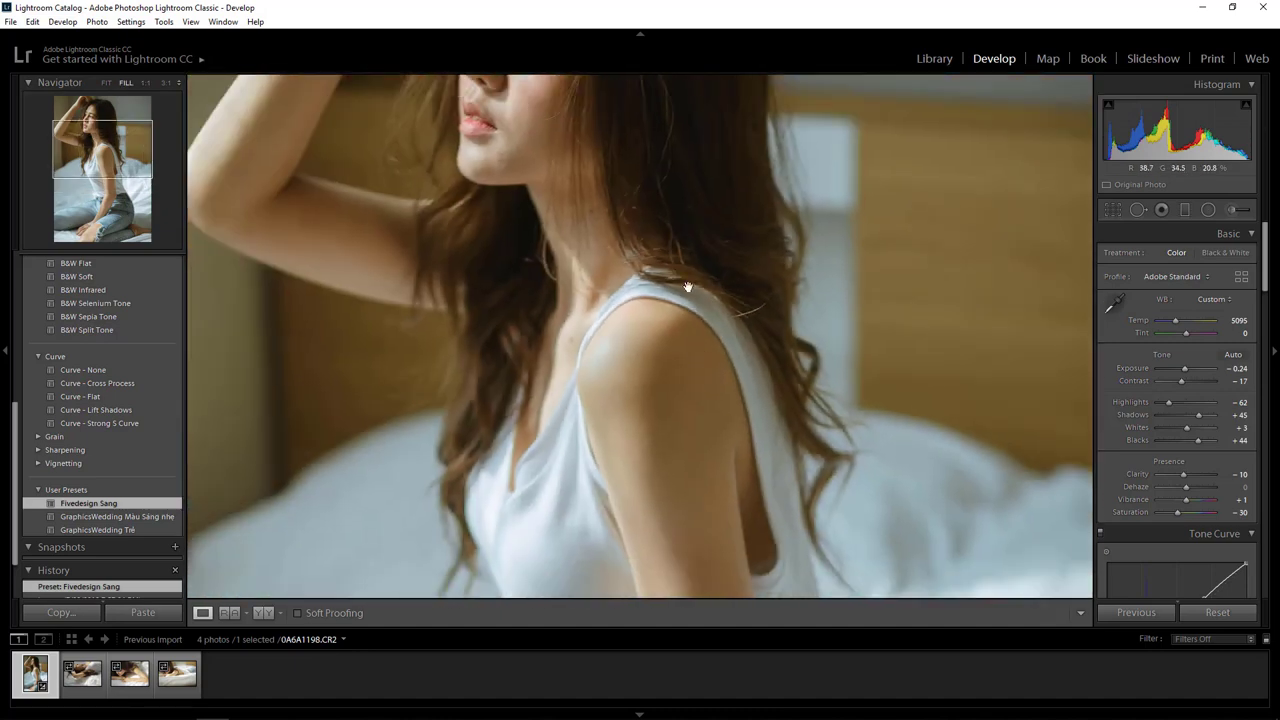
pyautogui.click(686, 286)
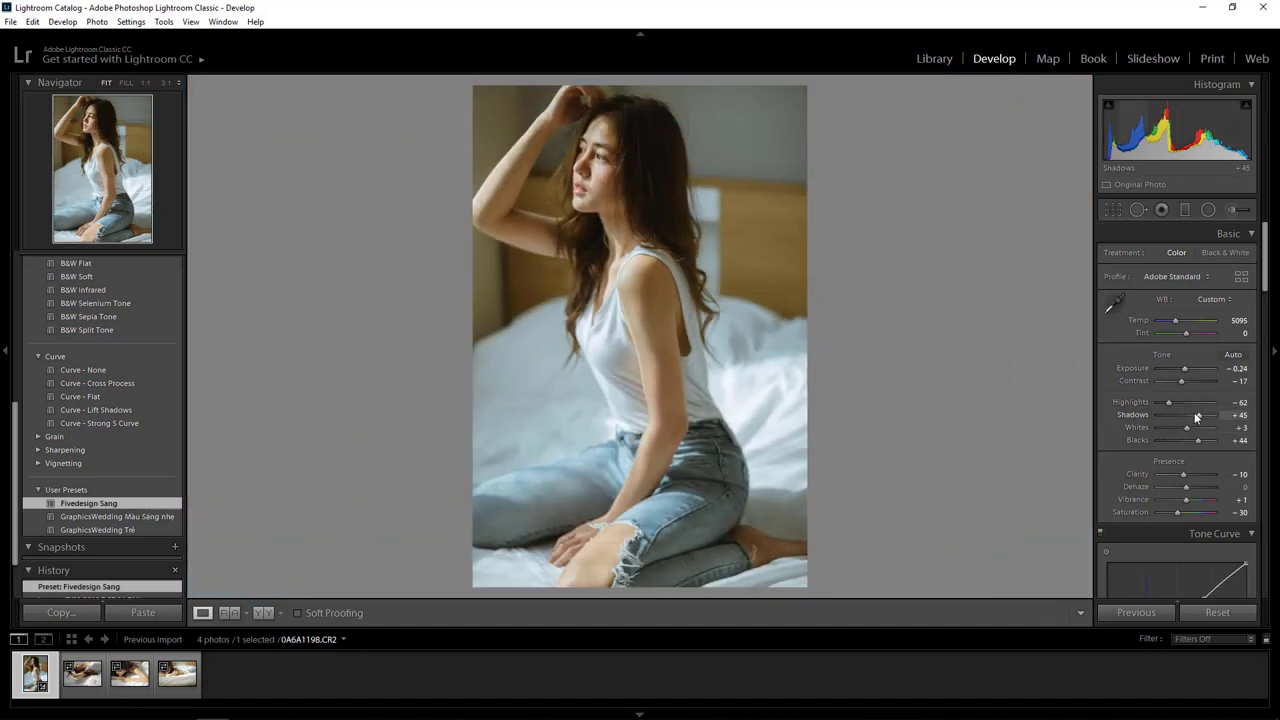
# Raise Shadows to +62 and reset Exposure to 0.00, then check the face at 1:1.
pyautogui.moveTo(1199, 414); pyautogui.dragTo(1205, 419)
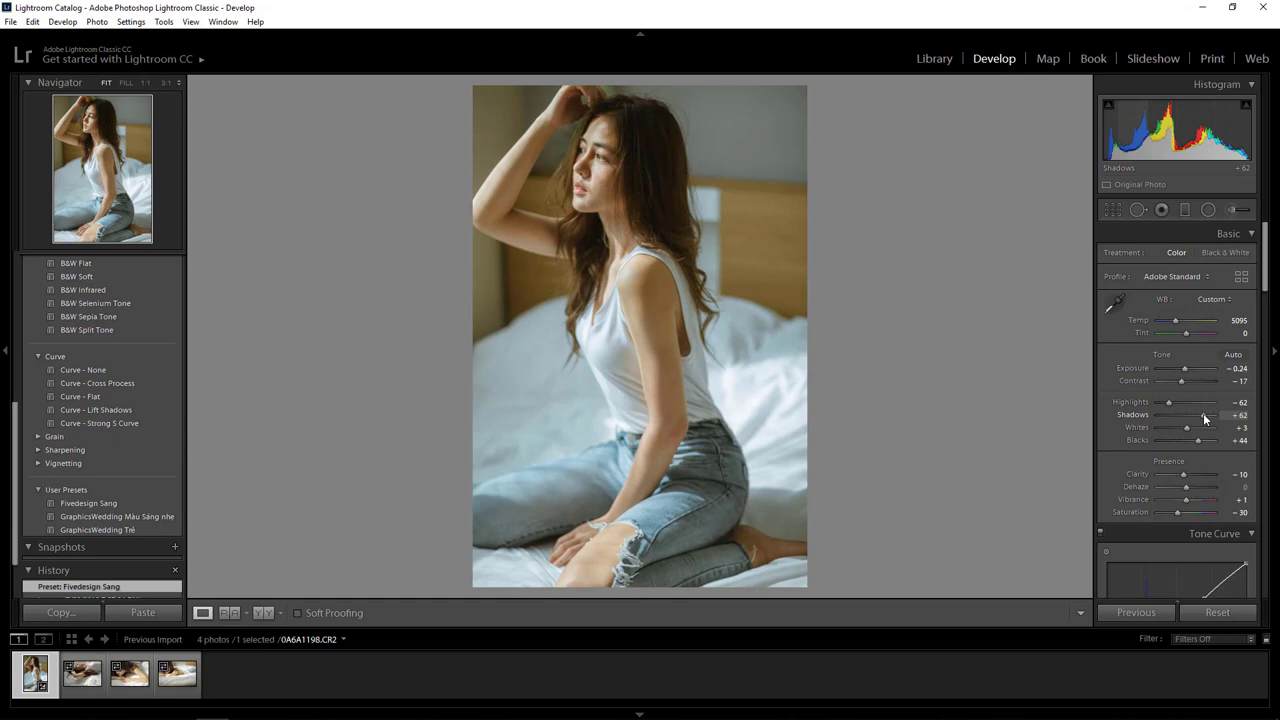
pyautogui.moveTo(1182, 367); pyautogui.dragTo(1167, 402)
pyautogui.doubleClick(1184, 367)
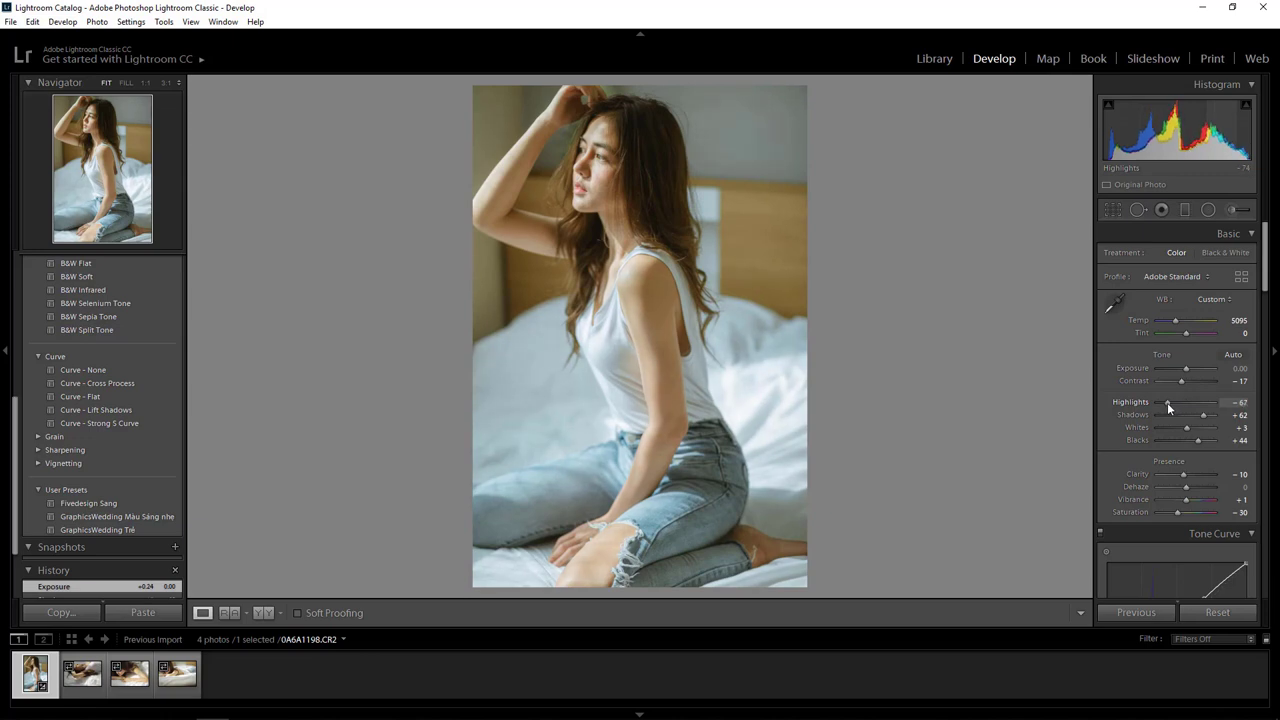
pyautogui.click(631, 180)
pyautogui.moveTo(600, 189); pyautogui.dragTo(643, 364)
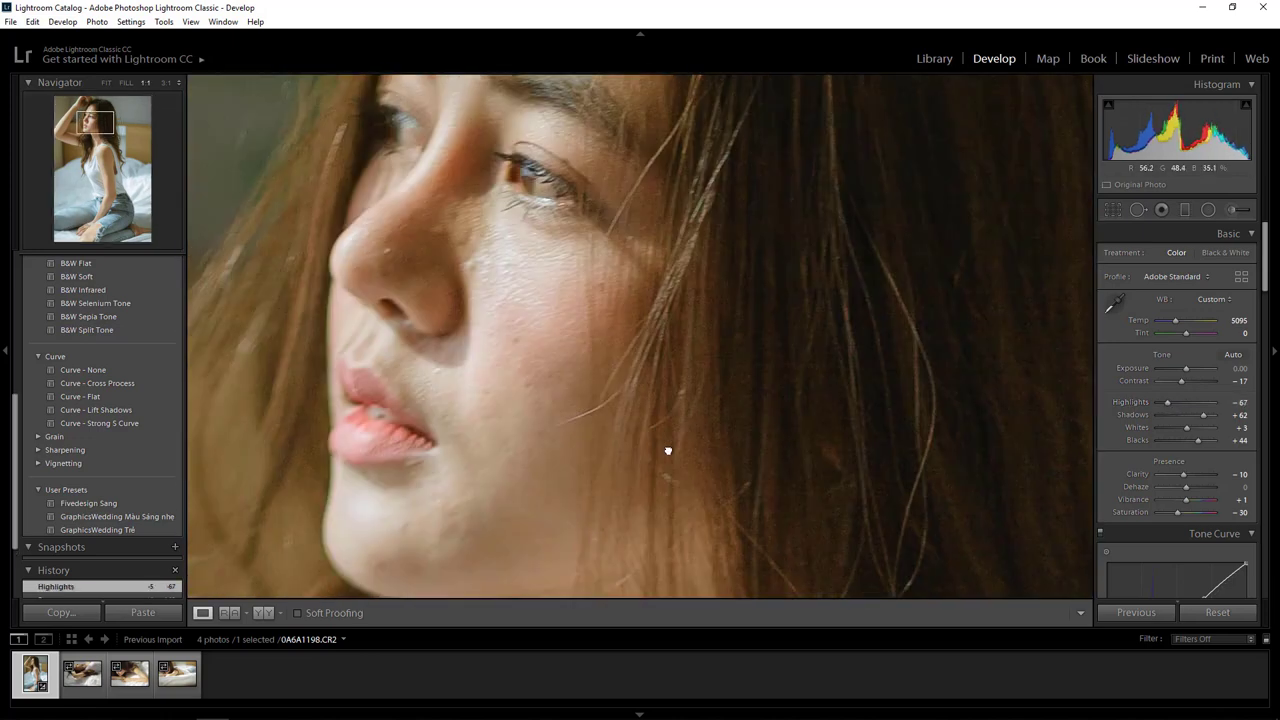
pyautogui.click(814, 400)
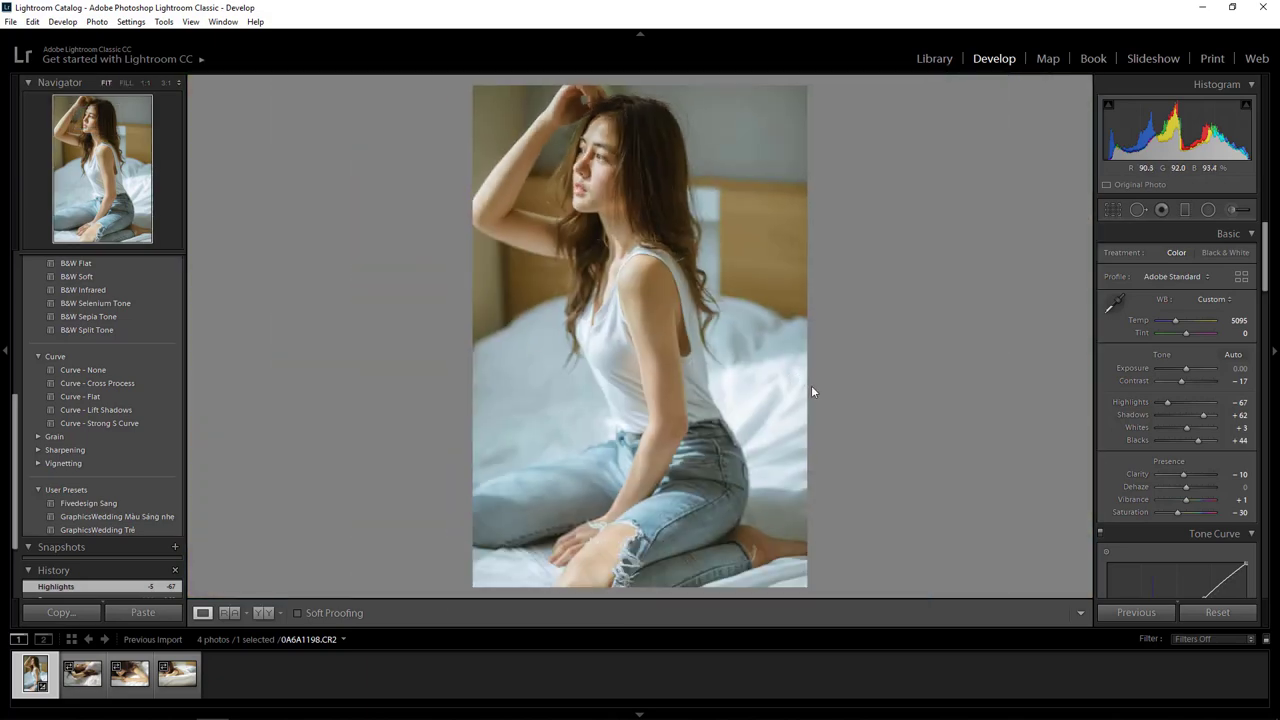
# Set Orange Hue +2, Saturation −9 and Luminance +13 in HSL, checking the skin close up.
pyautogui.moveTo(1267, 271); pyautogui.dragTo(1271, 352)
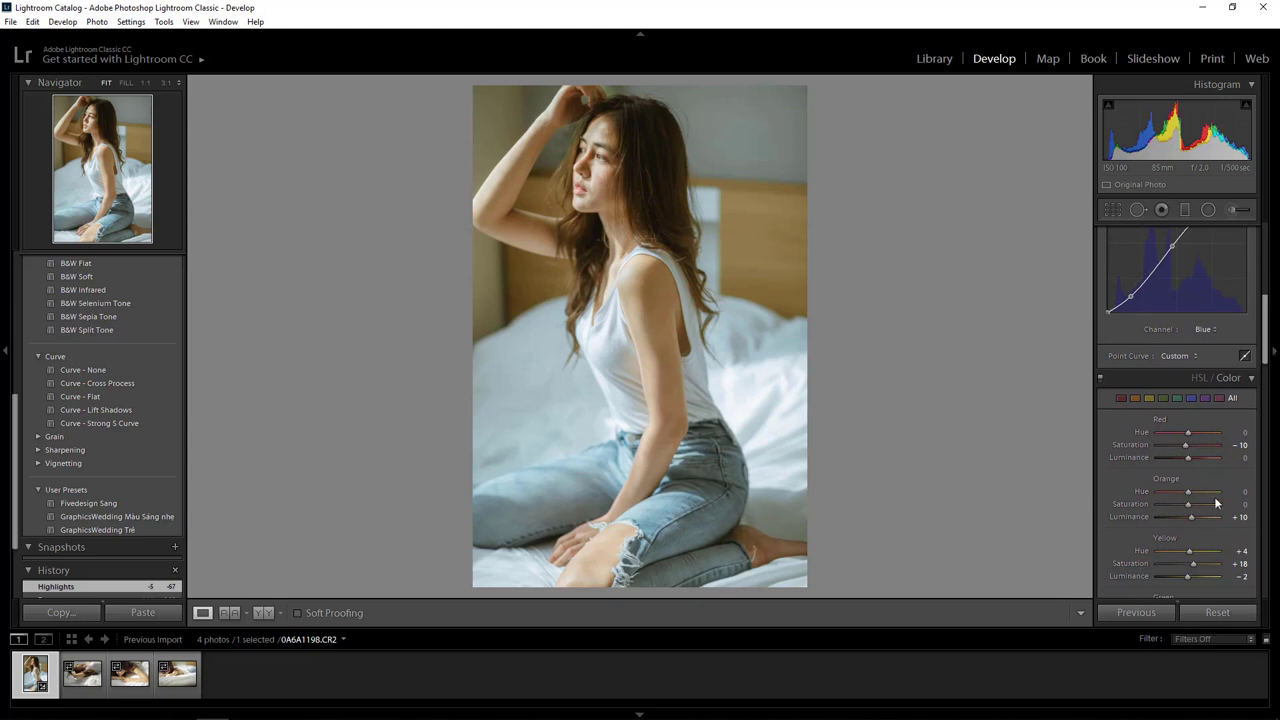
pyautogui.moveTo(1190, 517); pyautogui.dragTo(1193, 517)
pyautogui.moveTo(1192, 518); pyautogui.dragTo(1191, 517)
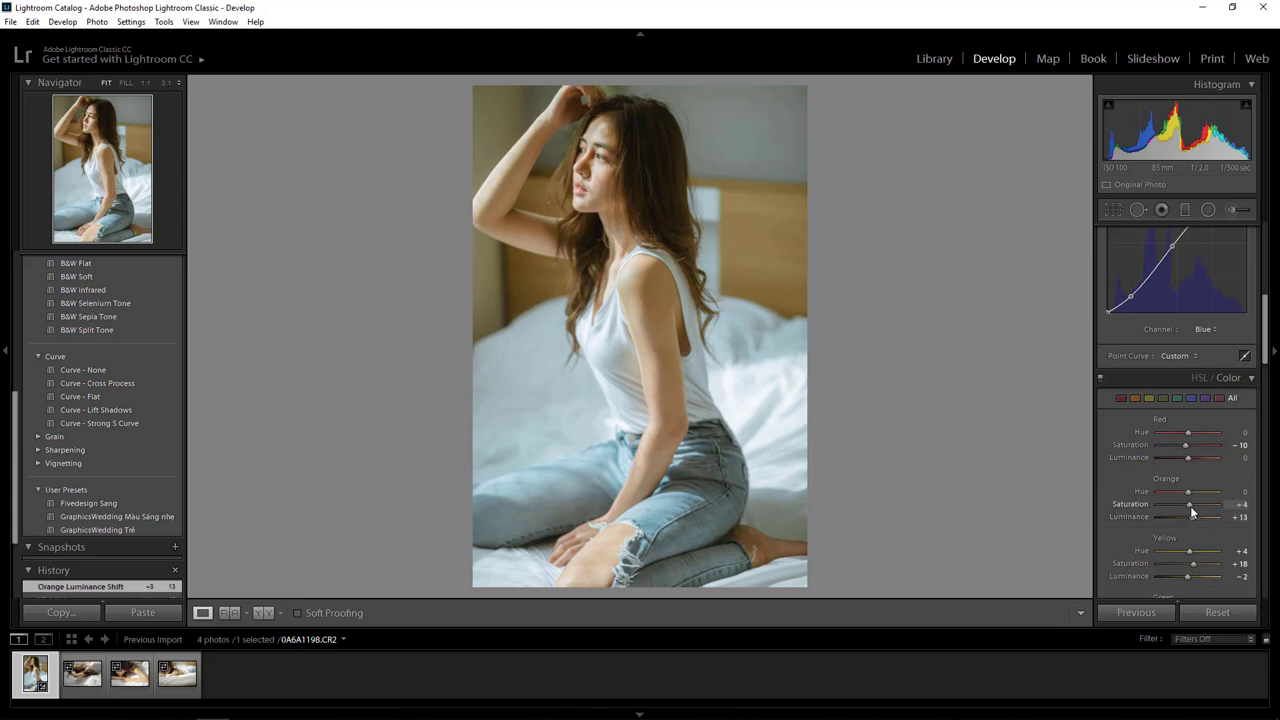
pyautogui.moveTo(1186, 506); pyautogui.dragTo(1188, 513)
pyautogui.click(590, 150)
pyautogui.hotkey('ctrl', '=')
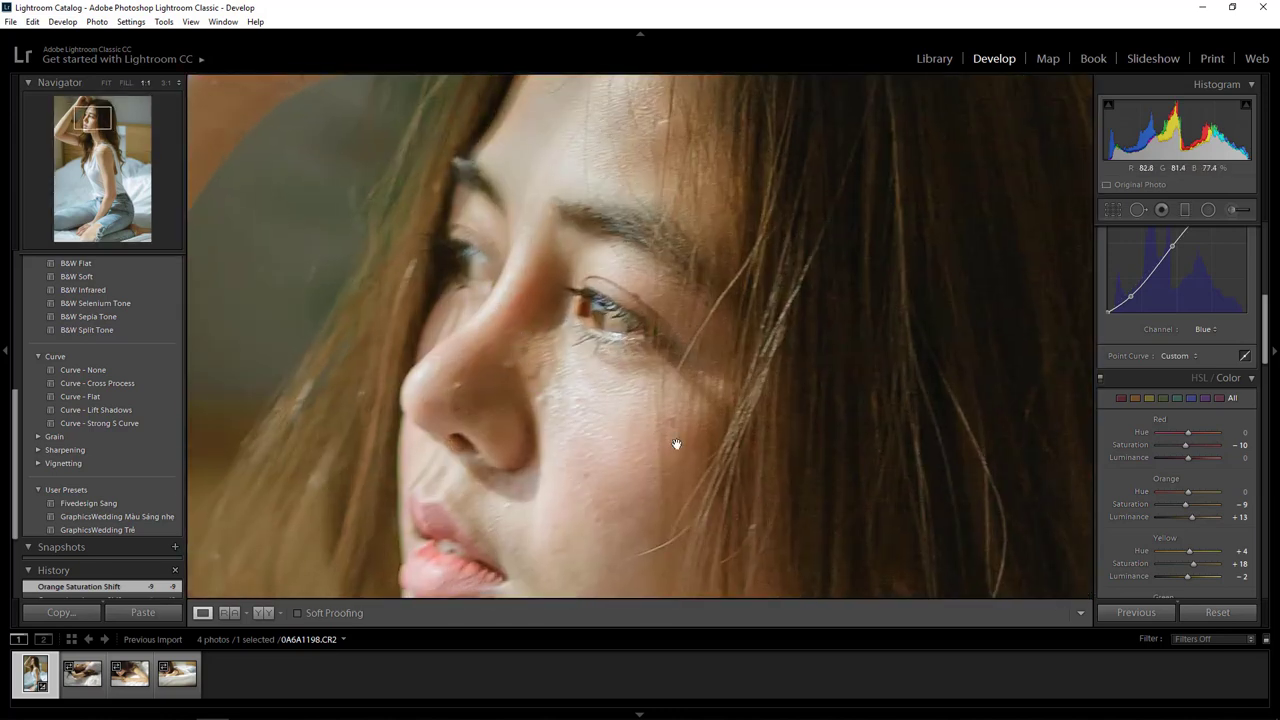
pyautogui.moveTo(692, 461); pyautogui.dragTo(700, 260)
pyautogui.moveTo(1187, 492); pyautogui.dragTo(1189, 498)
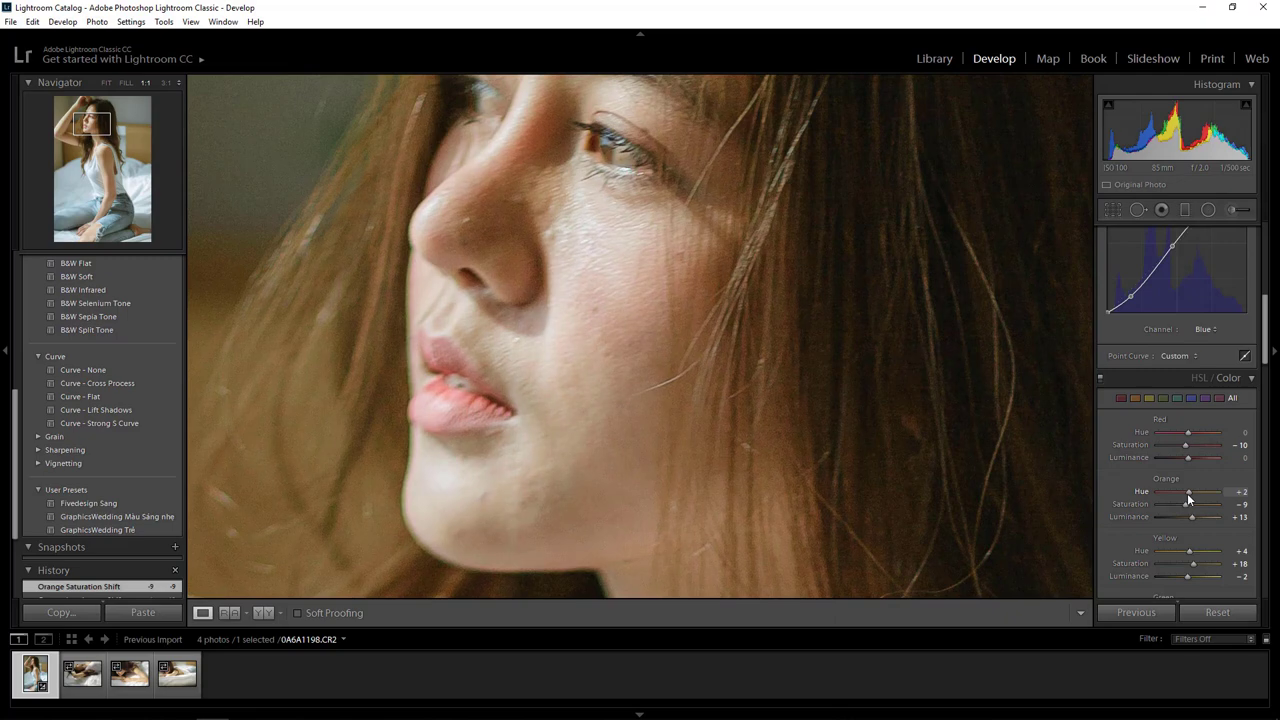
pyautogui.click(963, 483)
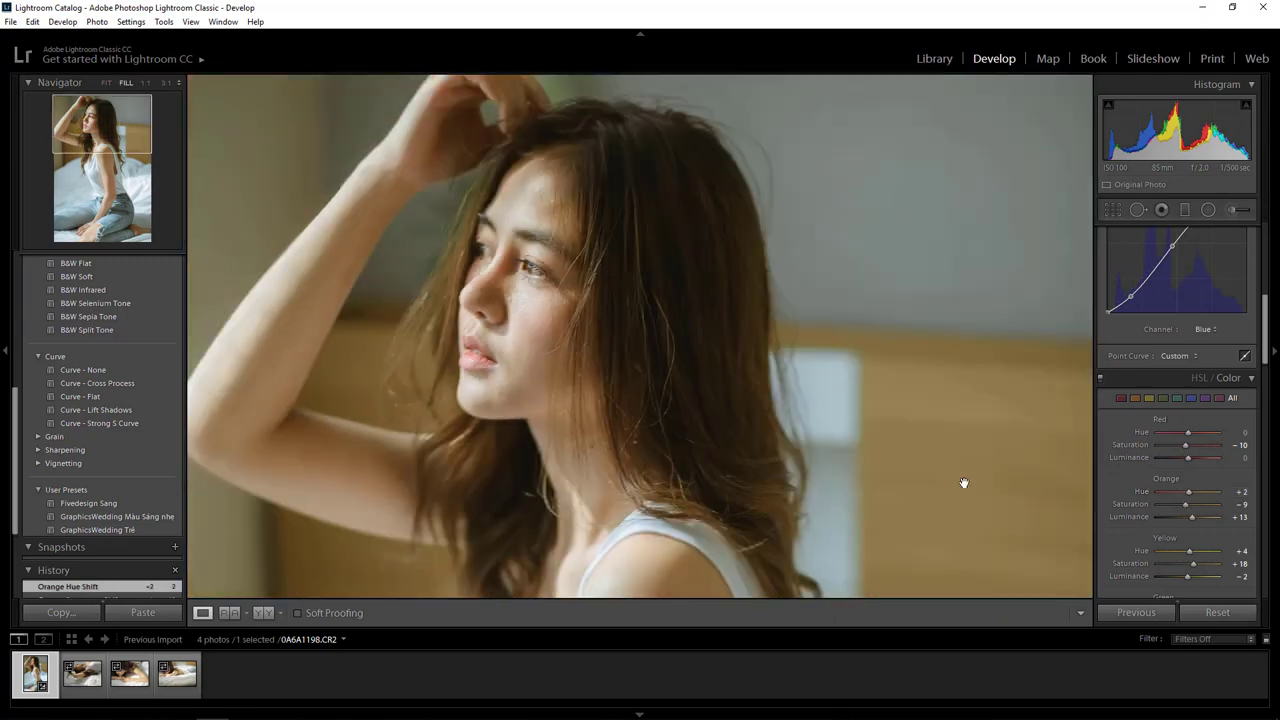
# Compare Before/After views, then lower Blacks to +40.
pyautogui.click(270, 612)
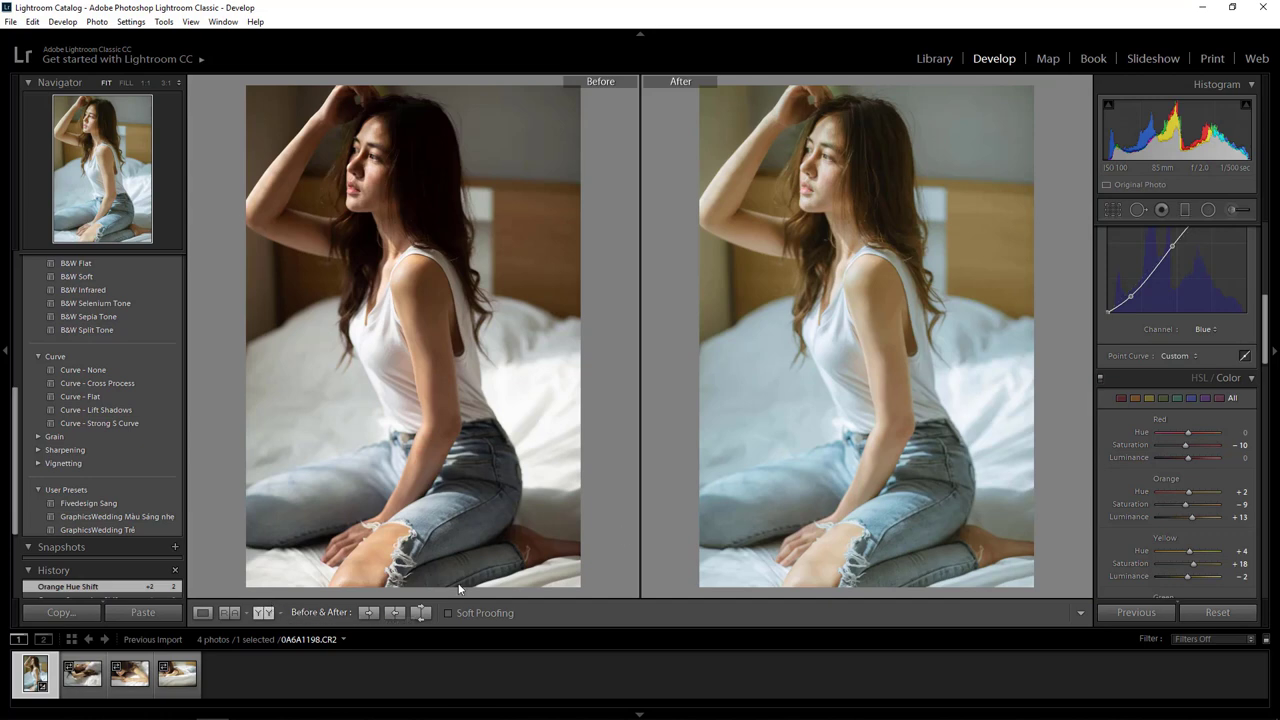
pyautogui.click(204, 615)
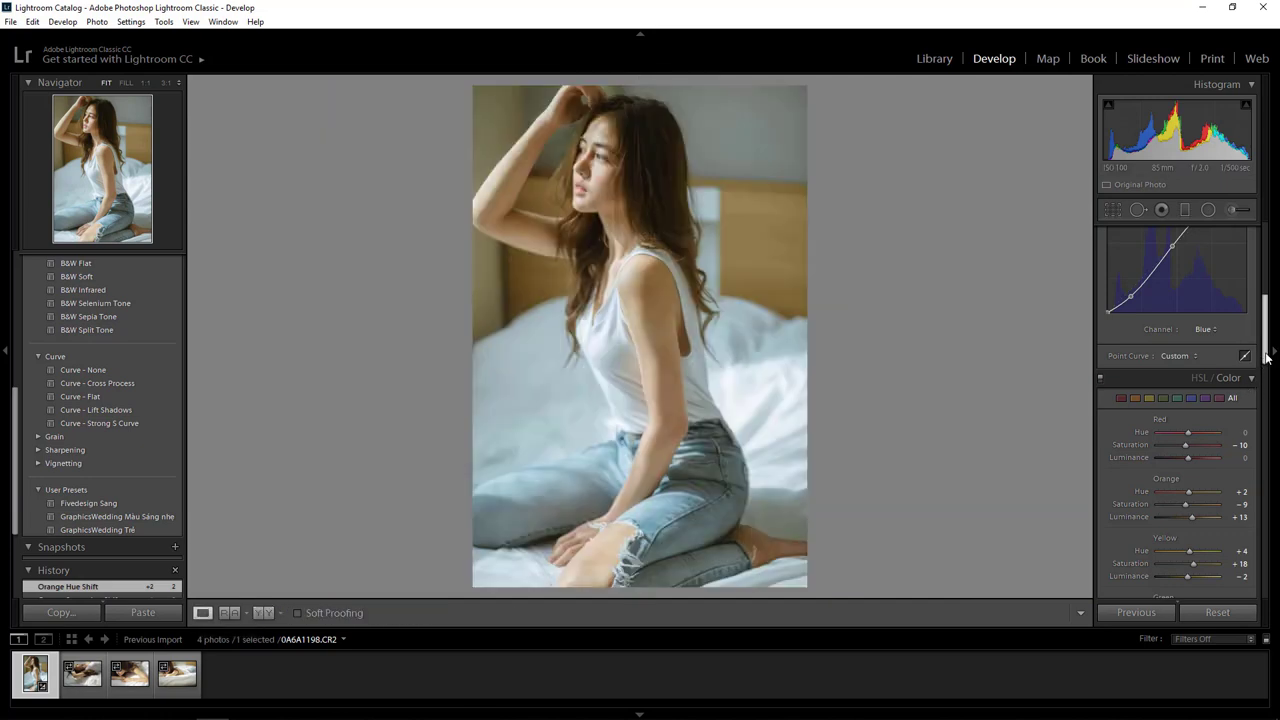
pyautogui.moveTo(1264, 340); pyautogui.dragTo(1275, 279)
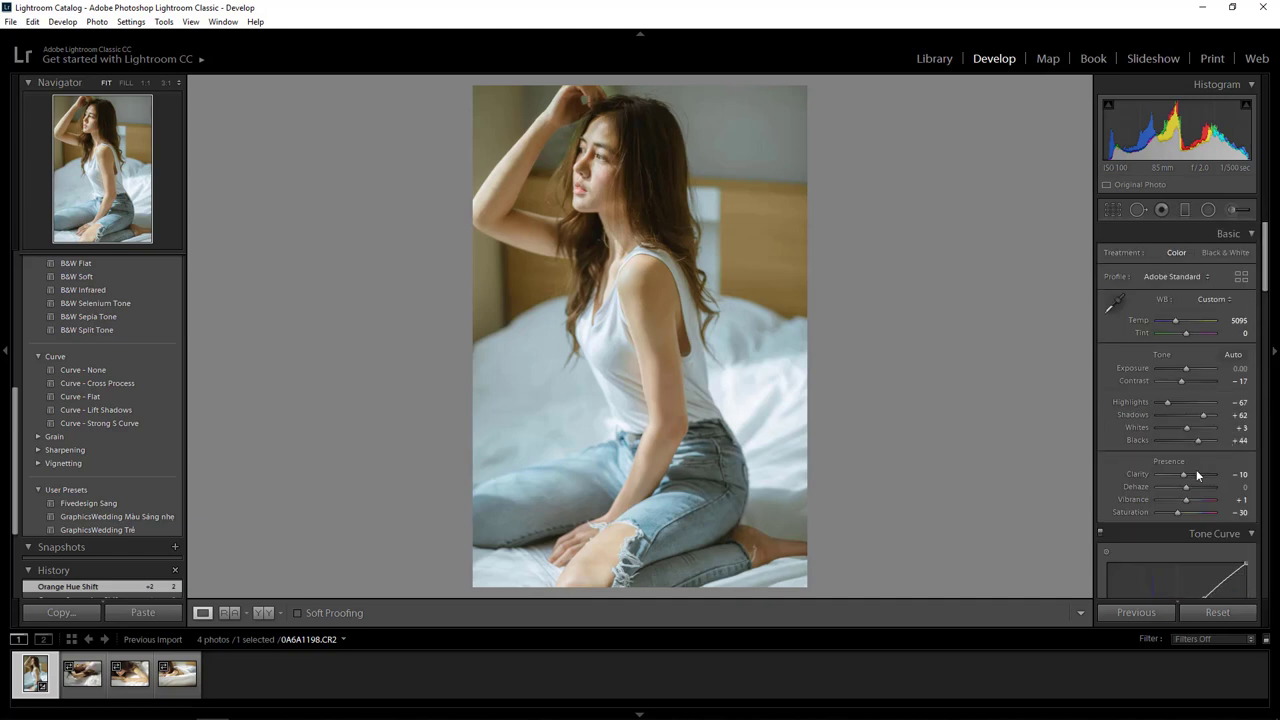
pyautogui.moveTo(1198, 438); pyautogui.dragTo(1197, 438)
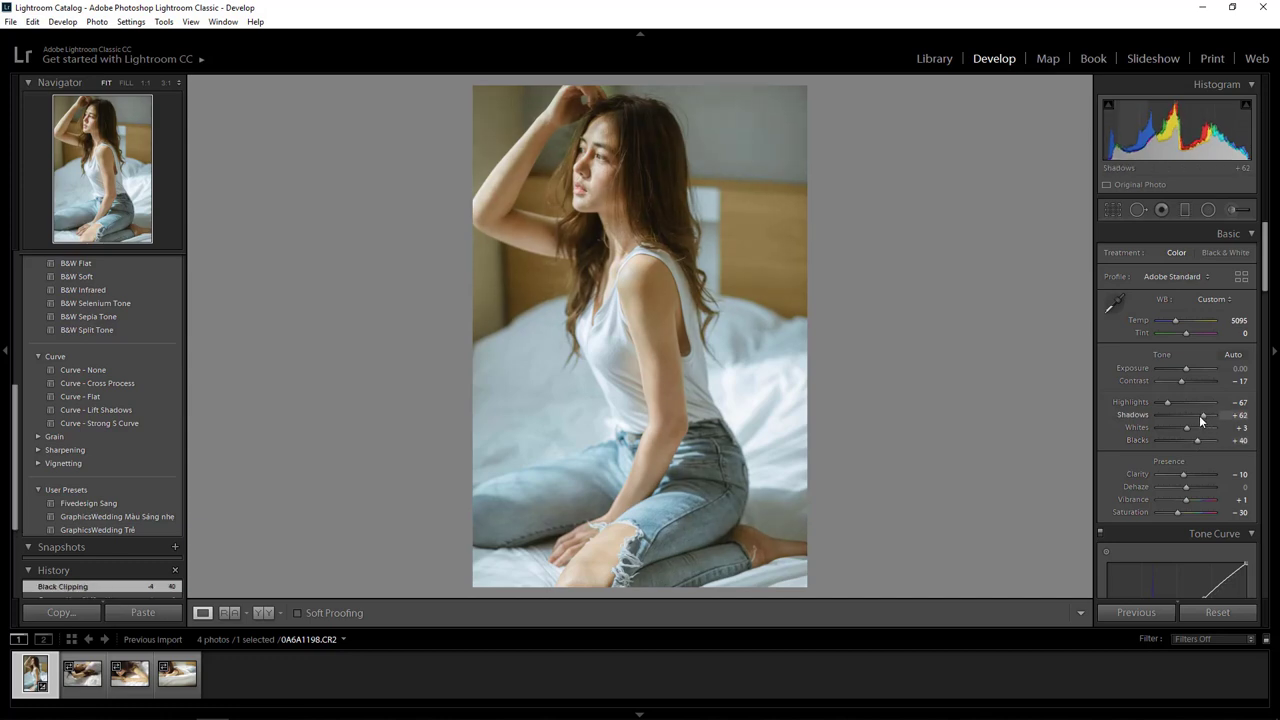
# Copy the first photo's settings and paste them onto the lying-down portrait 0A6A1203.CR2.
pyautogui.click(60, 612)
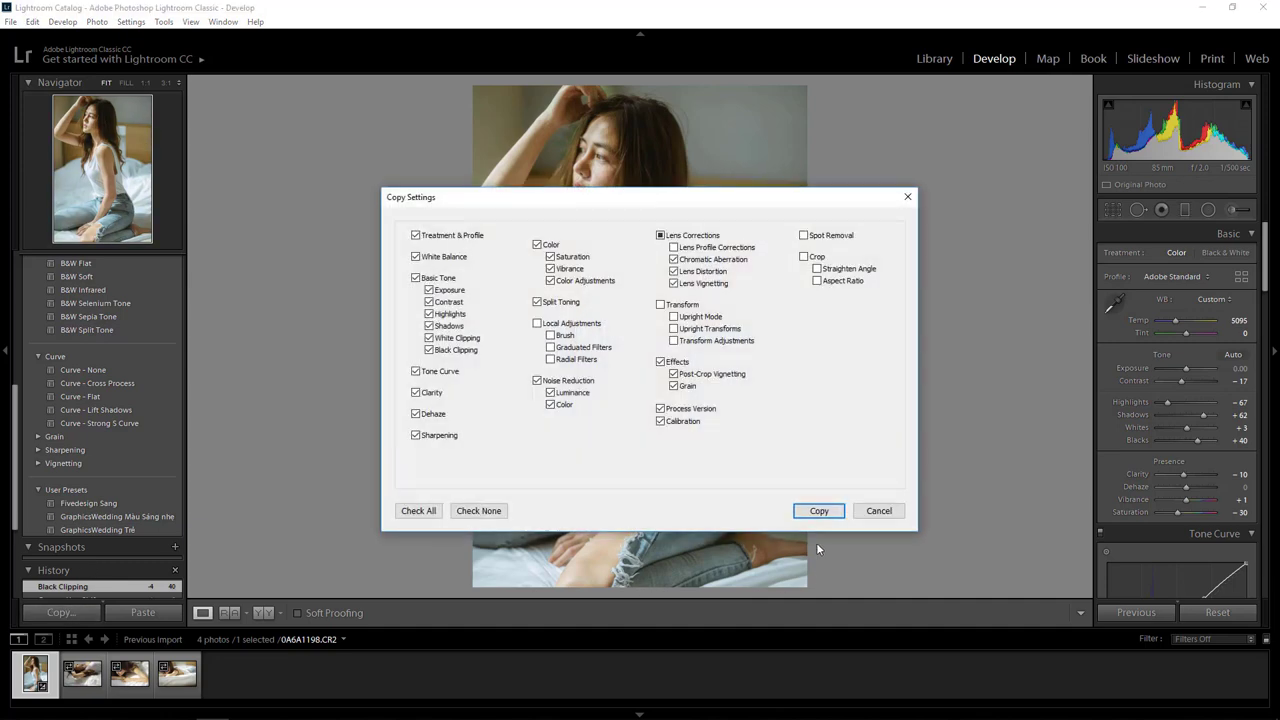
pyautogui.click(819, 511)
pyautogui.click(82, 672)
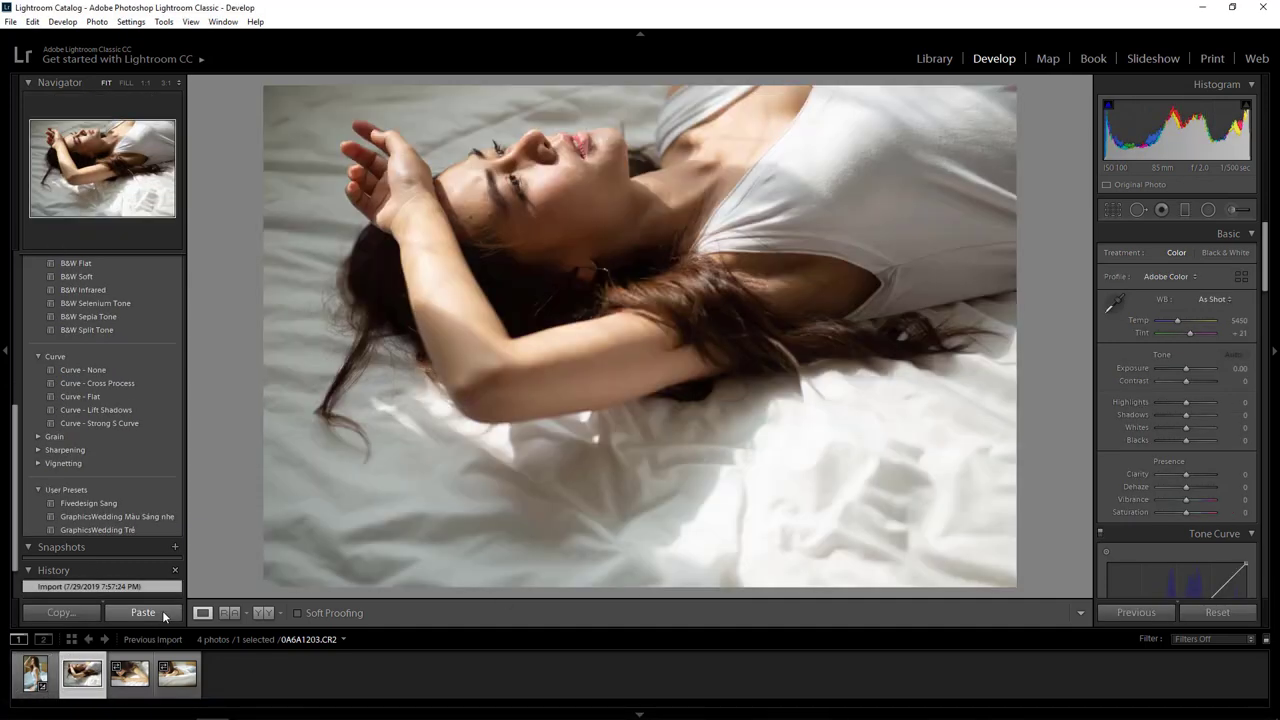
pyautogui.click(162, 610)
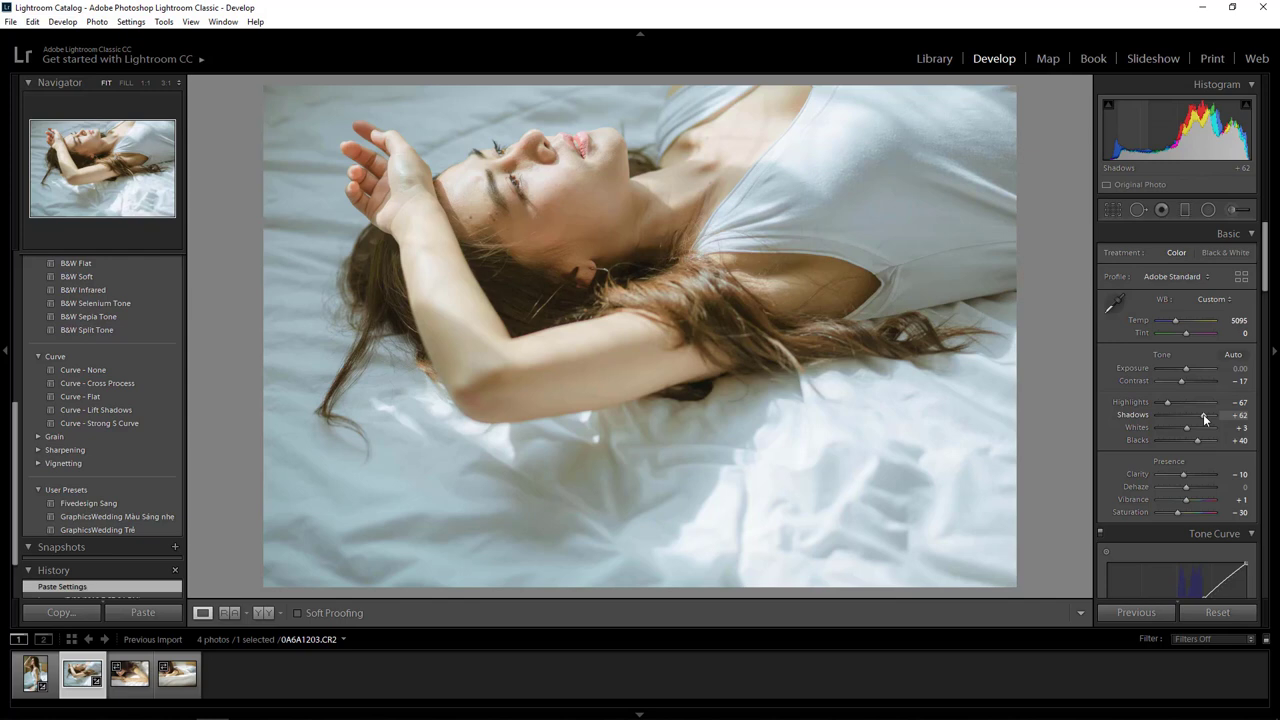
# Raise Shadows to +64 and Orange Luminance to +18.
pyautogui.moveTo(1204, 418); pyautogui.dragTo(1205, 420)
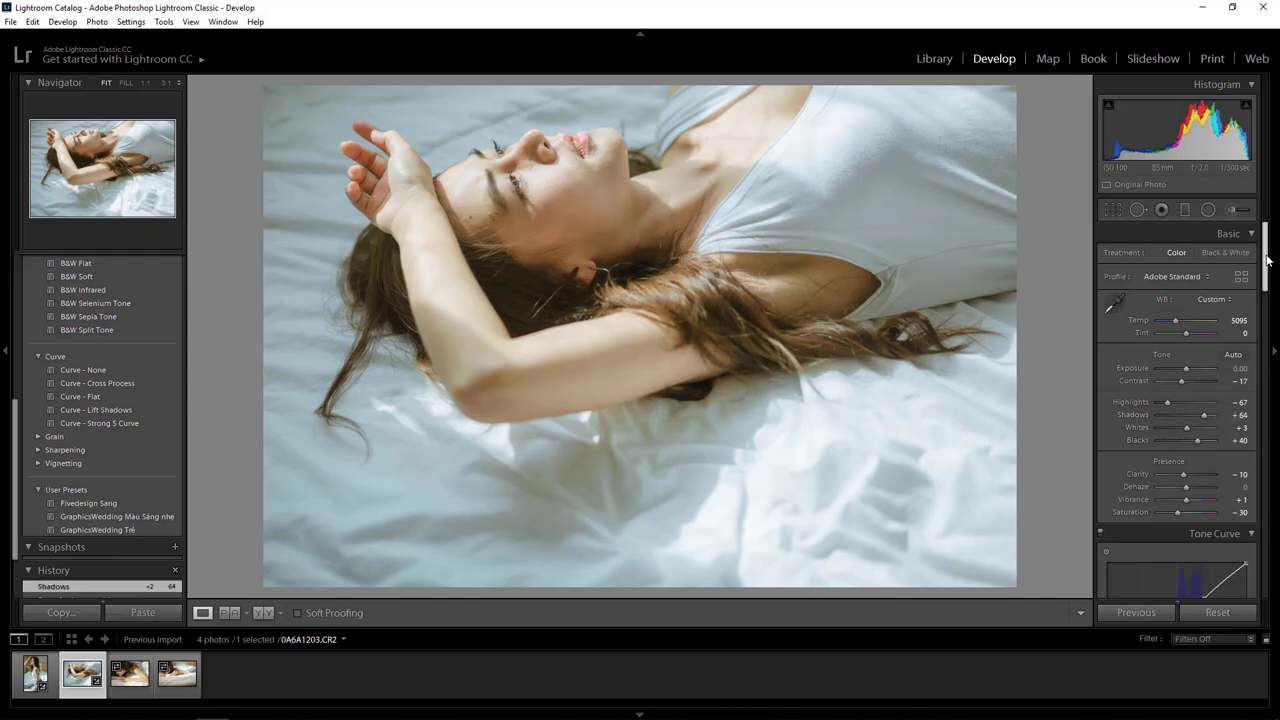
pyautogui.moveTo(1267, 262); pyautogui.dragTo(1268, 336)
pyautogui.scroll(-2, 1268, 336)
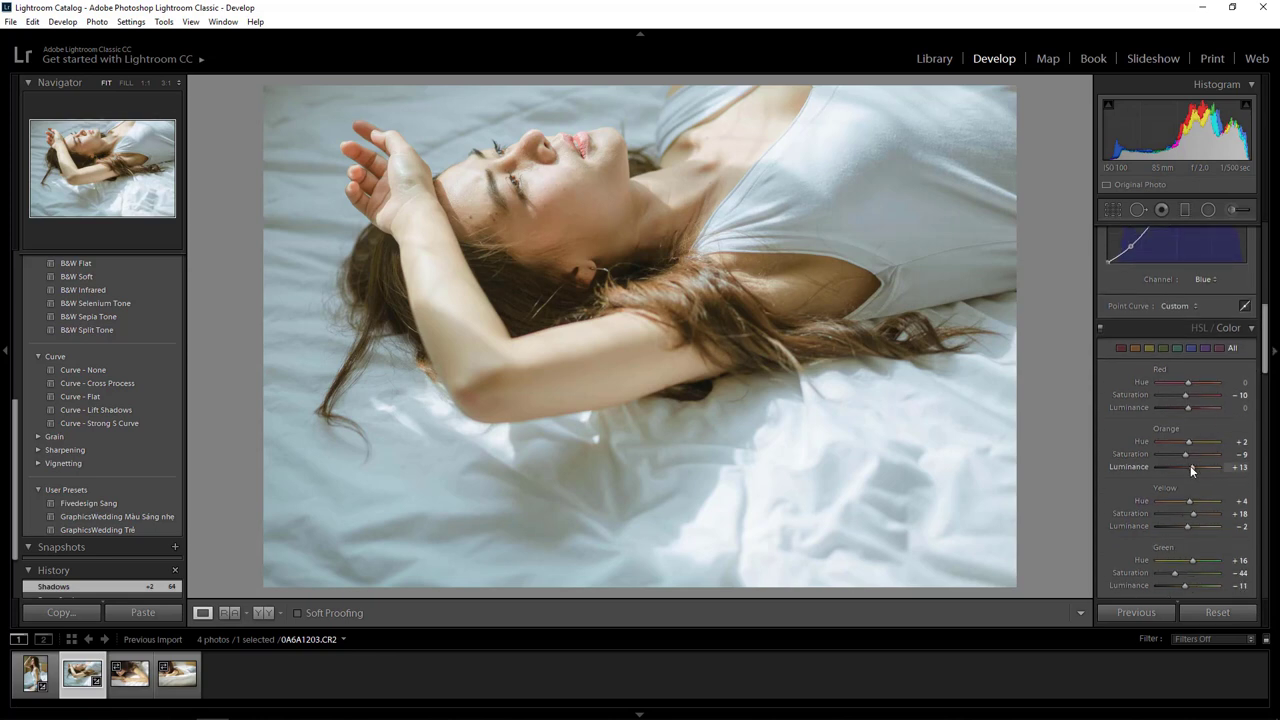
pyautogui.moveTo(1192, 467); pyautogui.dragTo(1190, 466)
pyautogui.moveTo(1196, 470); pyautogui.dragTo(1194, 468)
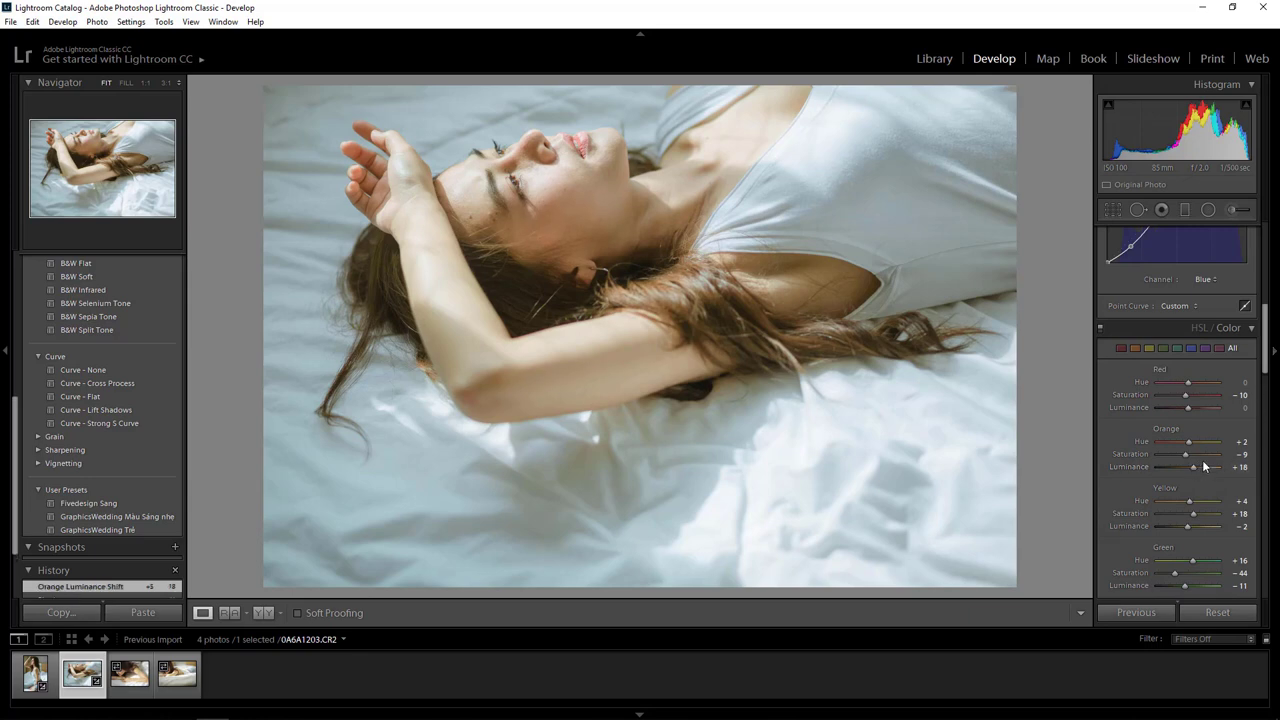
# Compare before and after zoomed in, then bring up the Copy Settings choices.
pyautogui.click(271, 615)
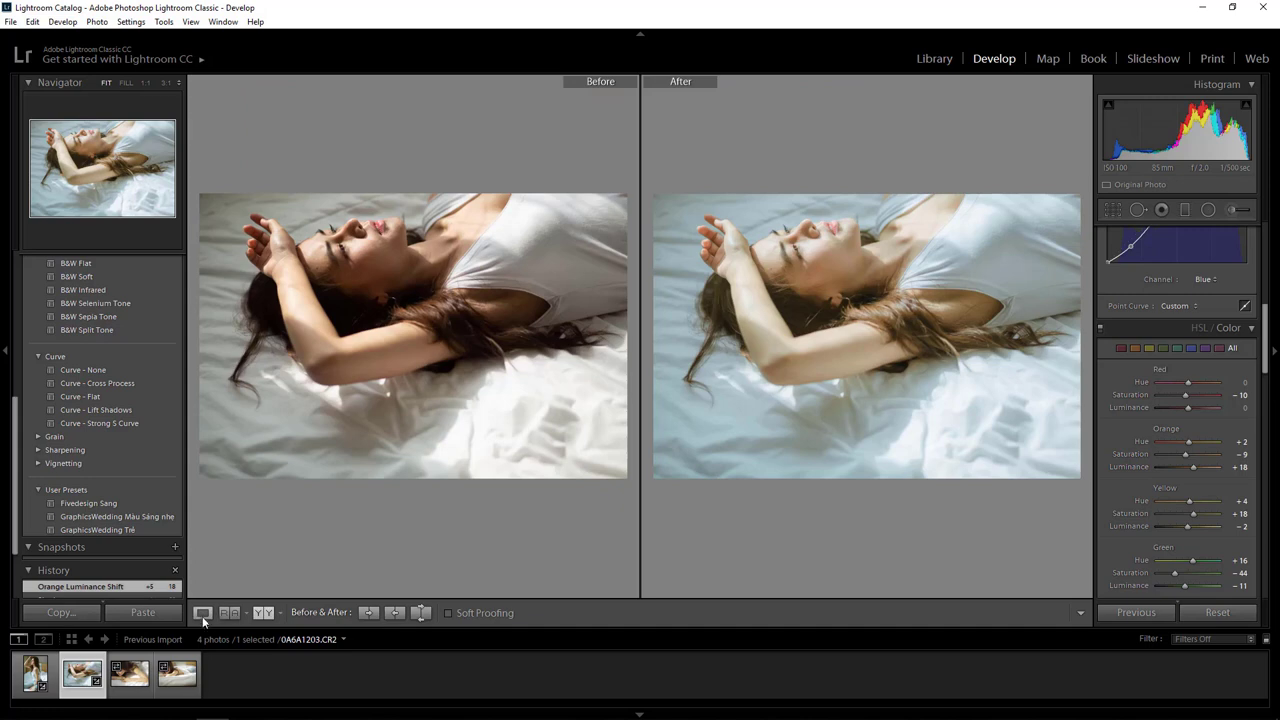
pyautogui.press('z')
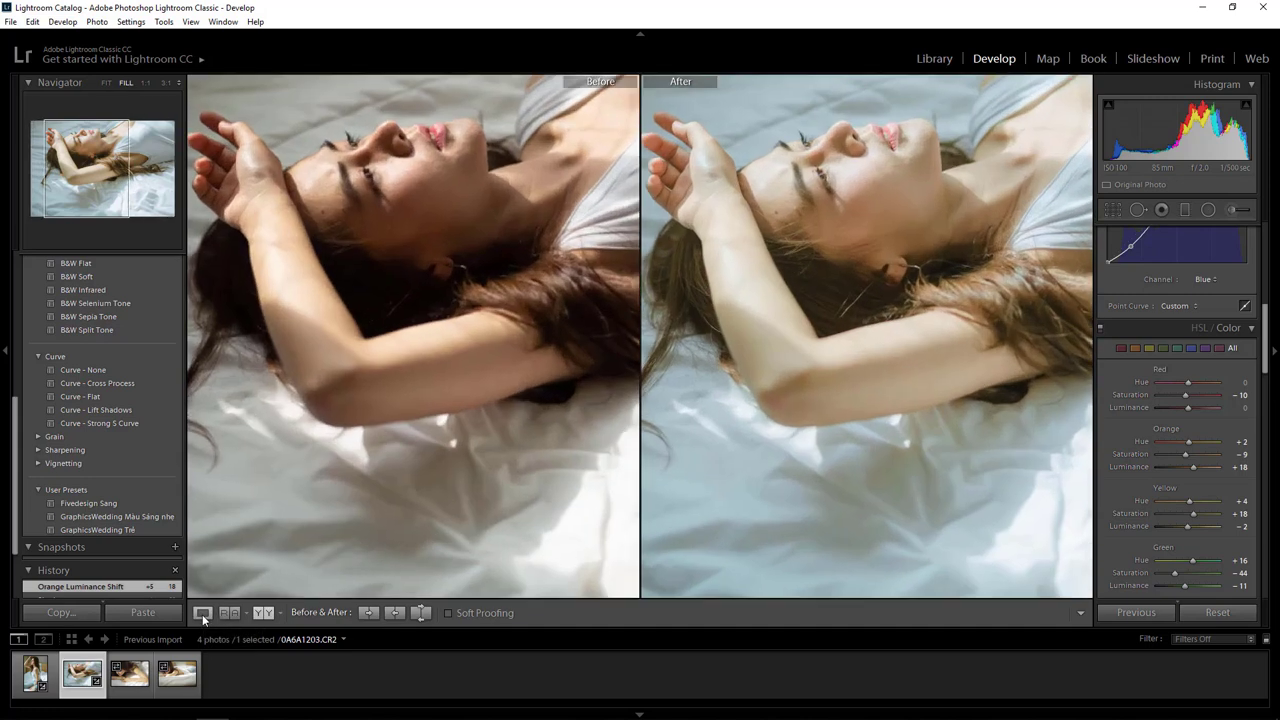
pyautogui.press('z')
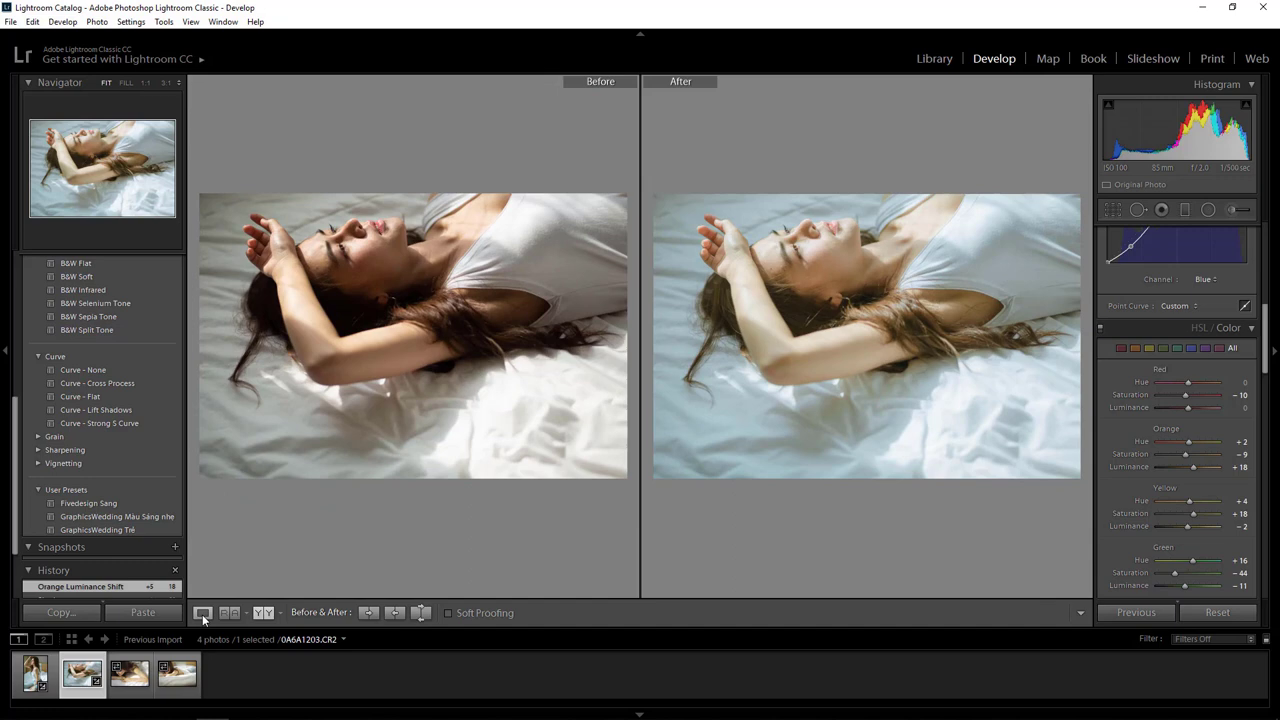
pyautogui.click(203, 613)
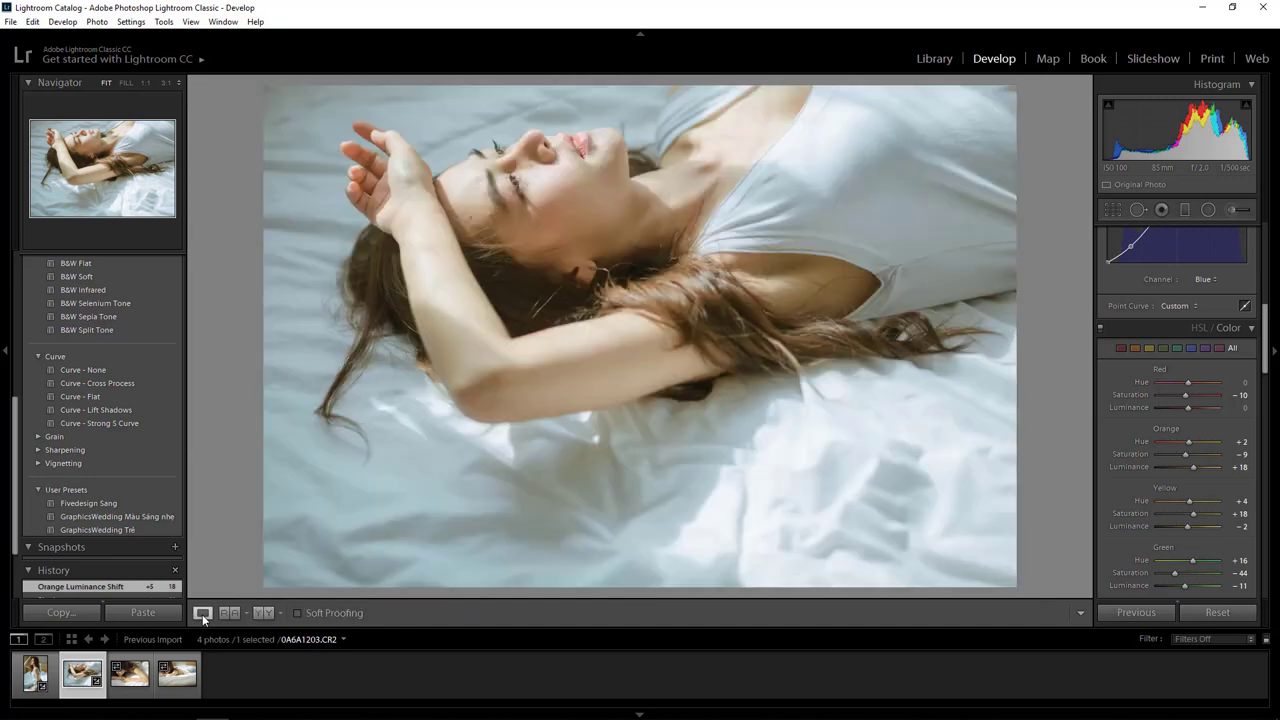
pyautogui.click(37, 614)
# Paste the copied develop settings onto the third photo and onto 0A6A1238.CR2.
pyautogui.click(812, 517)
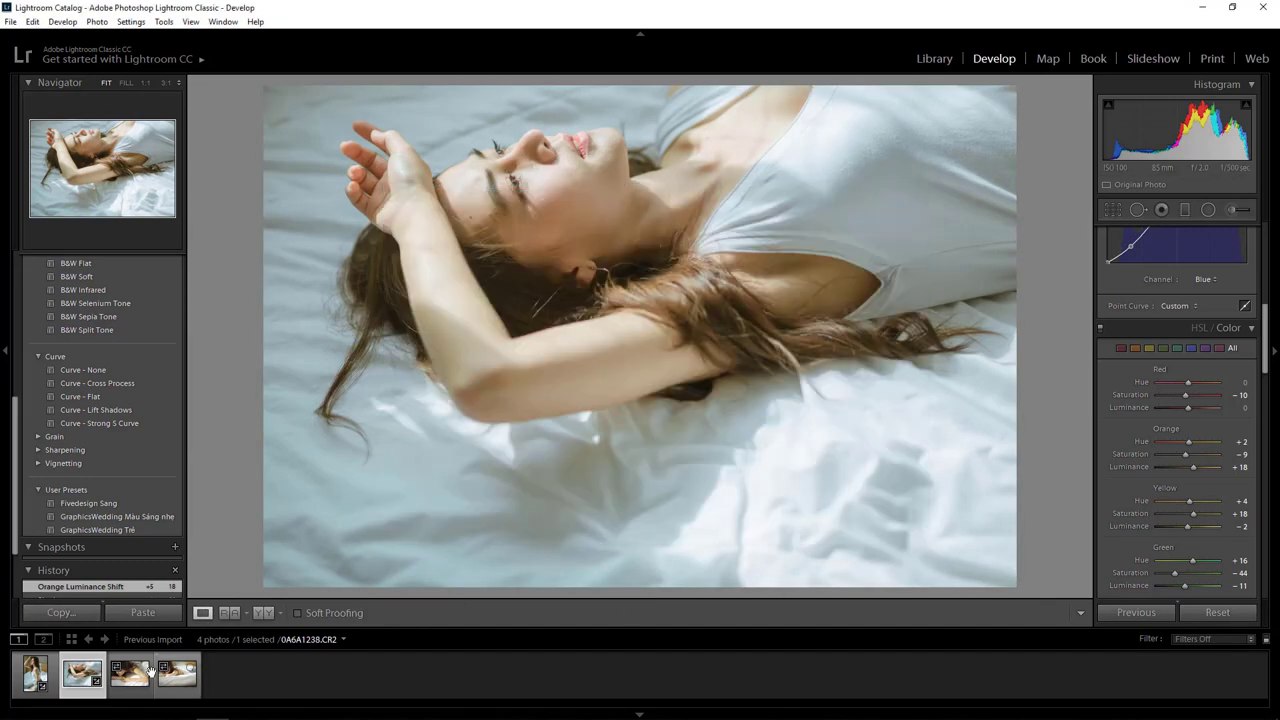
pyautogui.click(147, 670)
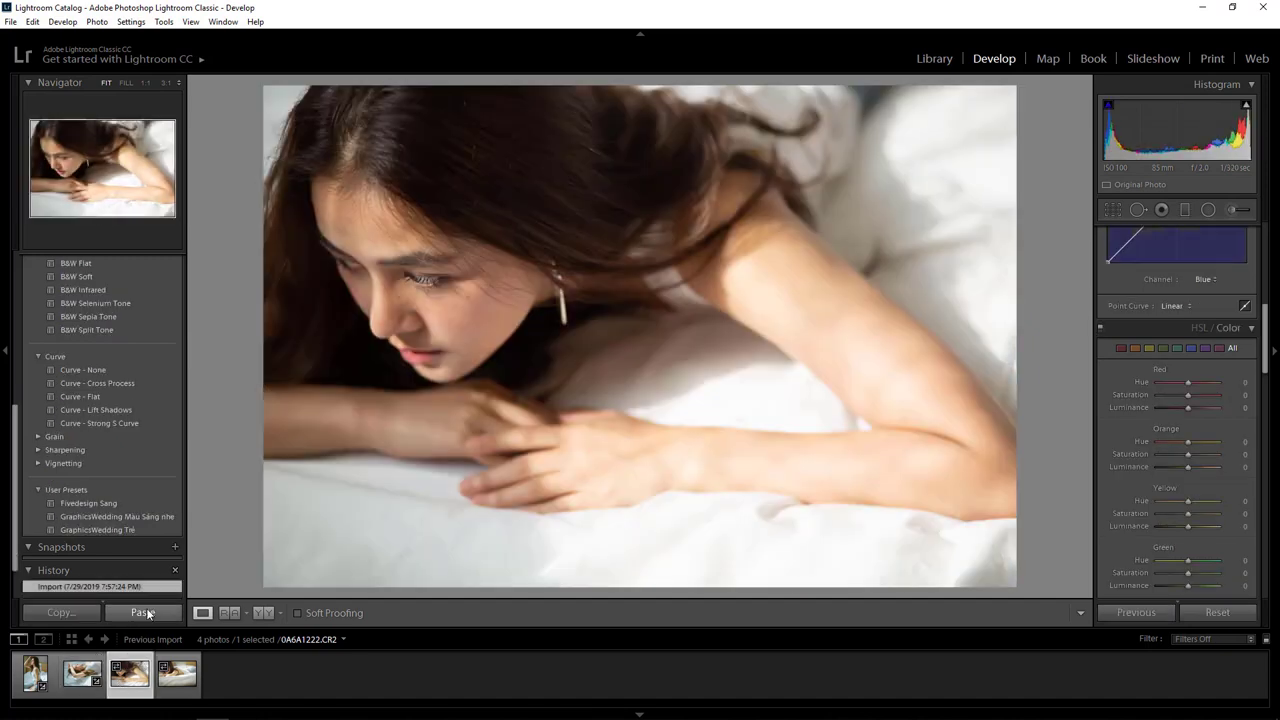
pyautogui.click(145, 612)
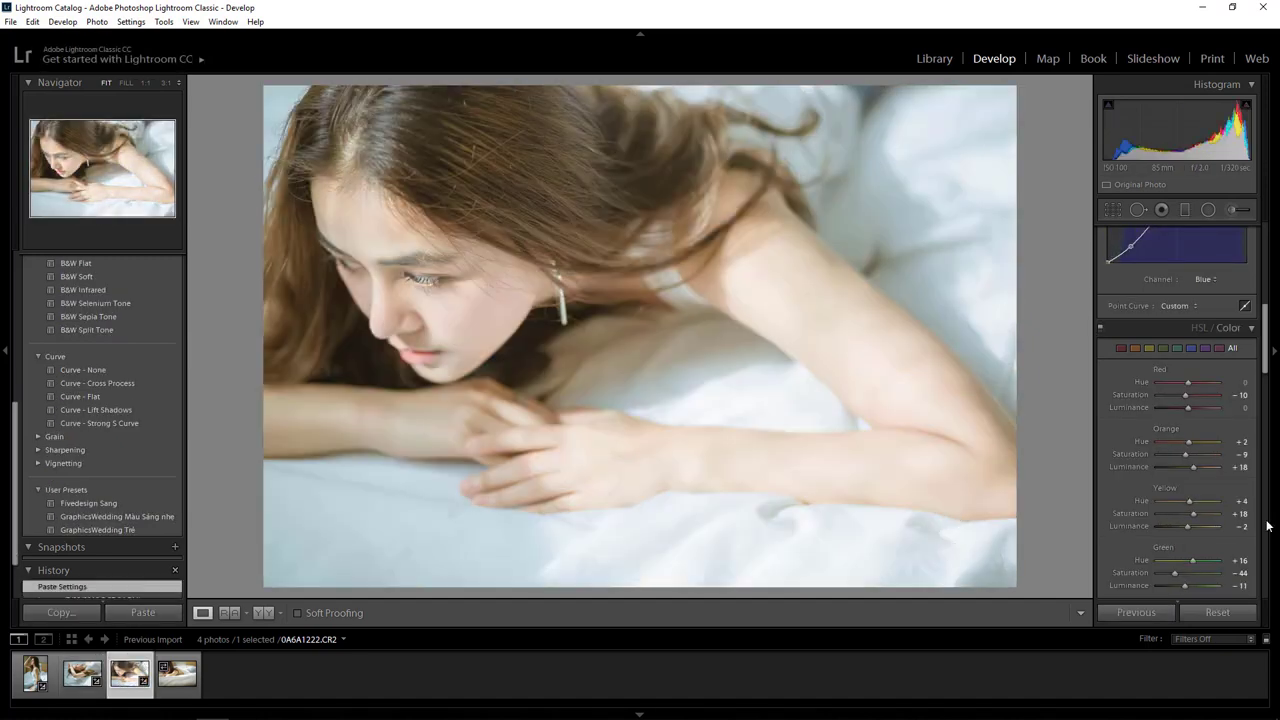
pyautogui.scroll(5, 1263, 372)
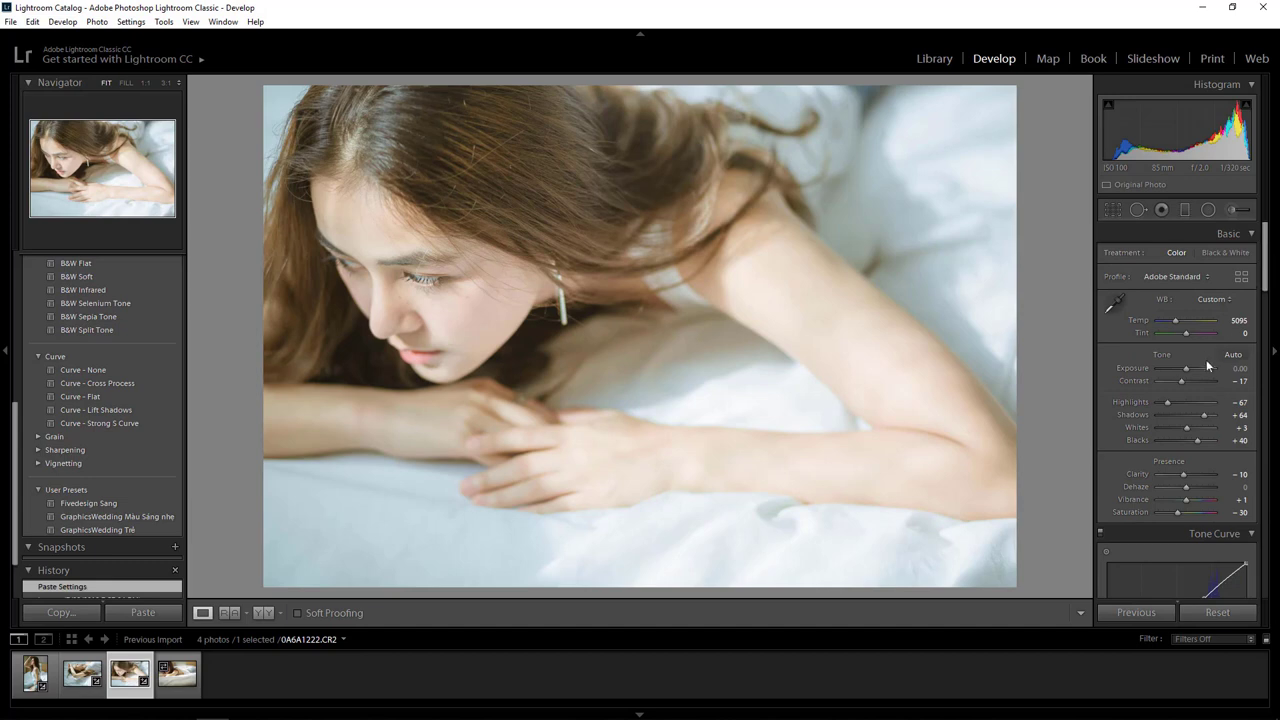
pyautogui.moveTo(1192, 368); pyautogui.dragTo(1184, 368)
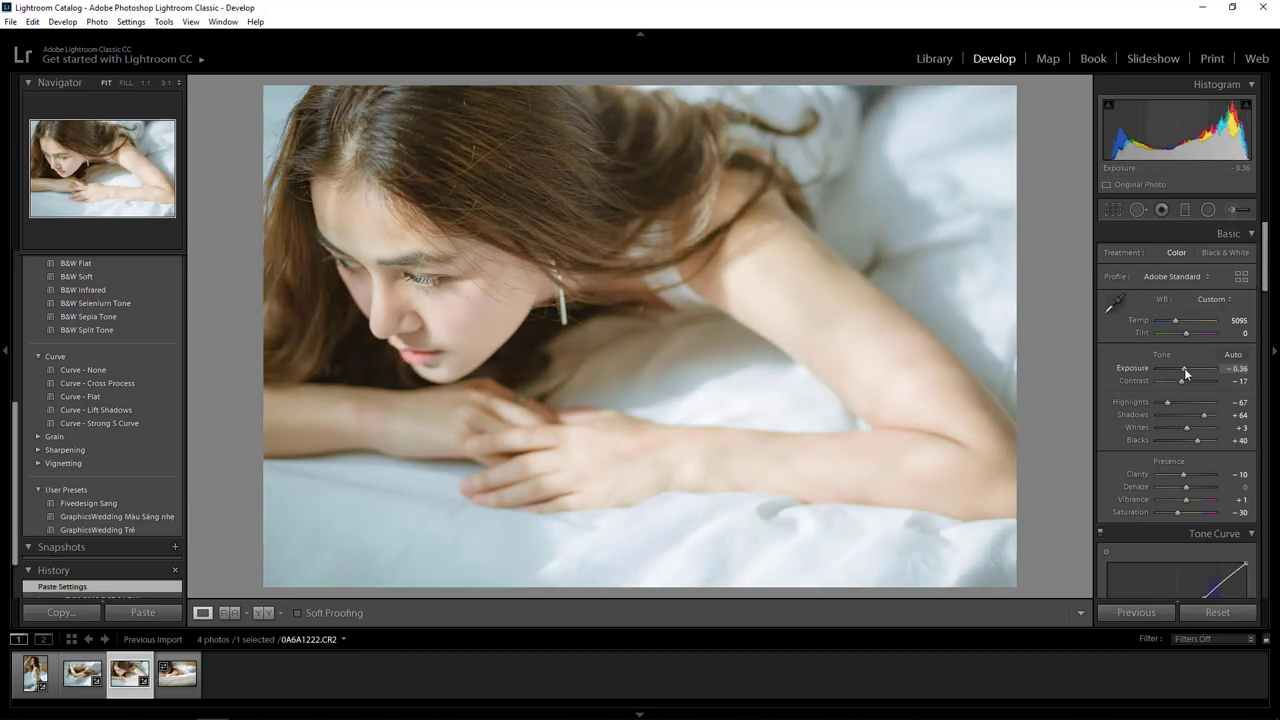
pyautogui.moveTo(1265, 274); pyautogui.dragTo(1261, 380)
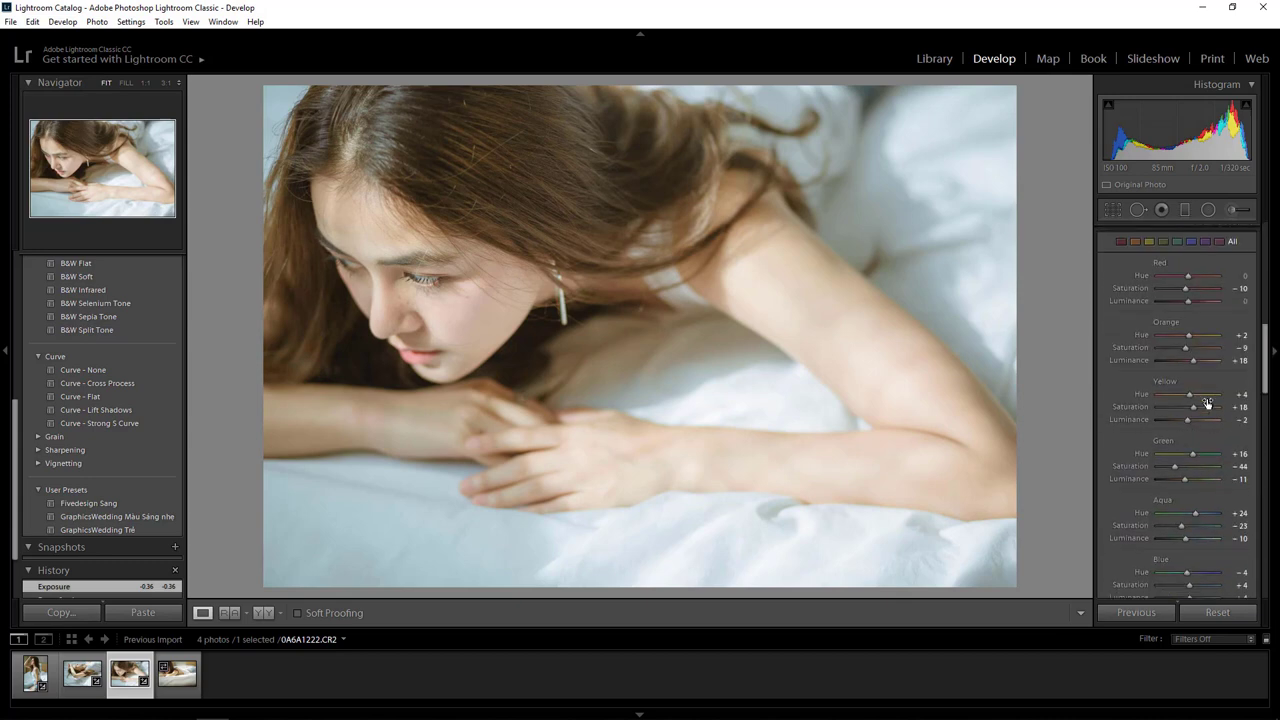
pyautogui.scroll(2, 1190, 362)
pyautogui.click(189, 677)
pyautogui.click(158, 611)
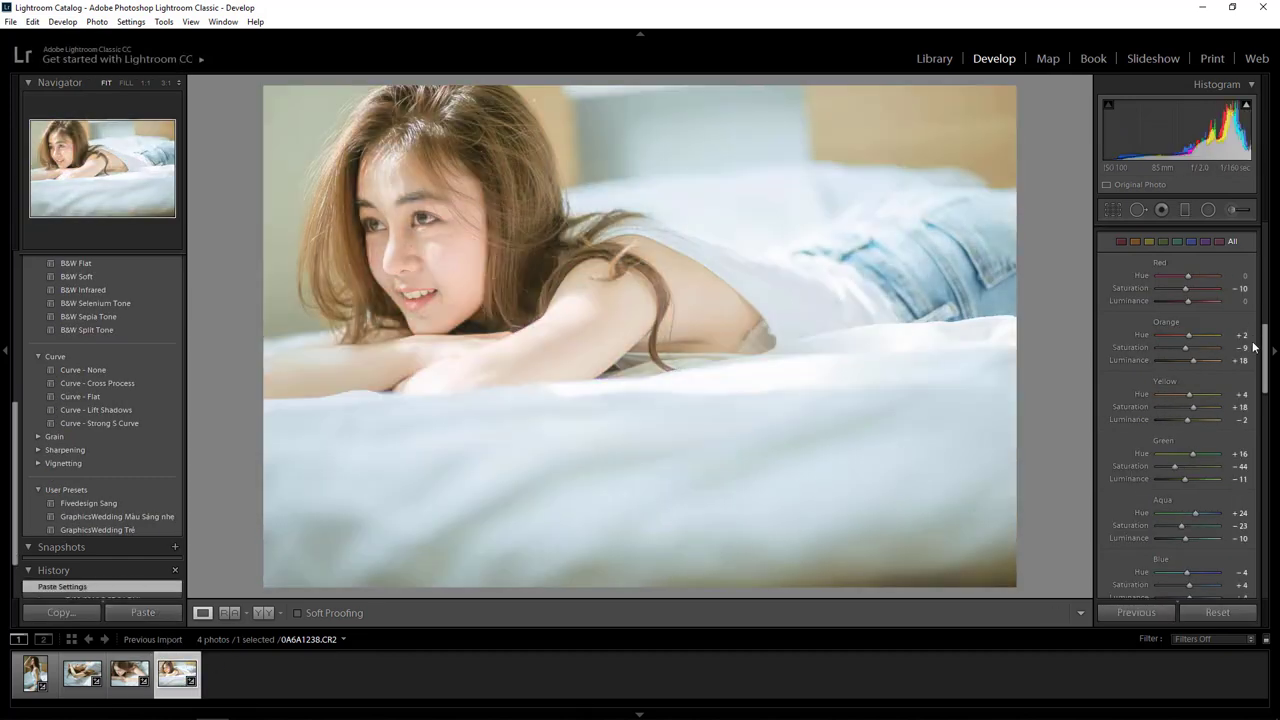
# Lower Exposure and reduce Blacks to +31, then inspect the eyes and cheek at 1:1.
pyautogui.moveTo(1266, 357); pyautogui.dragTo(1265, 228)
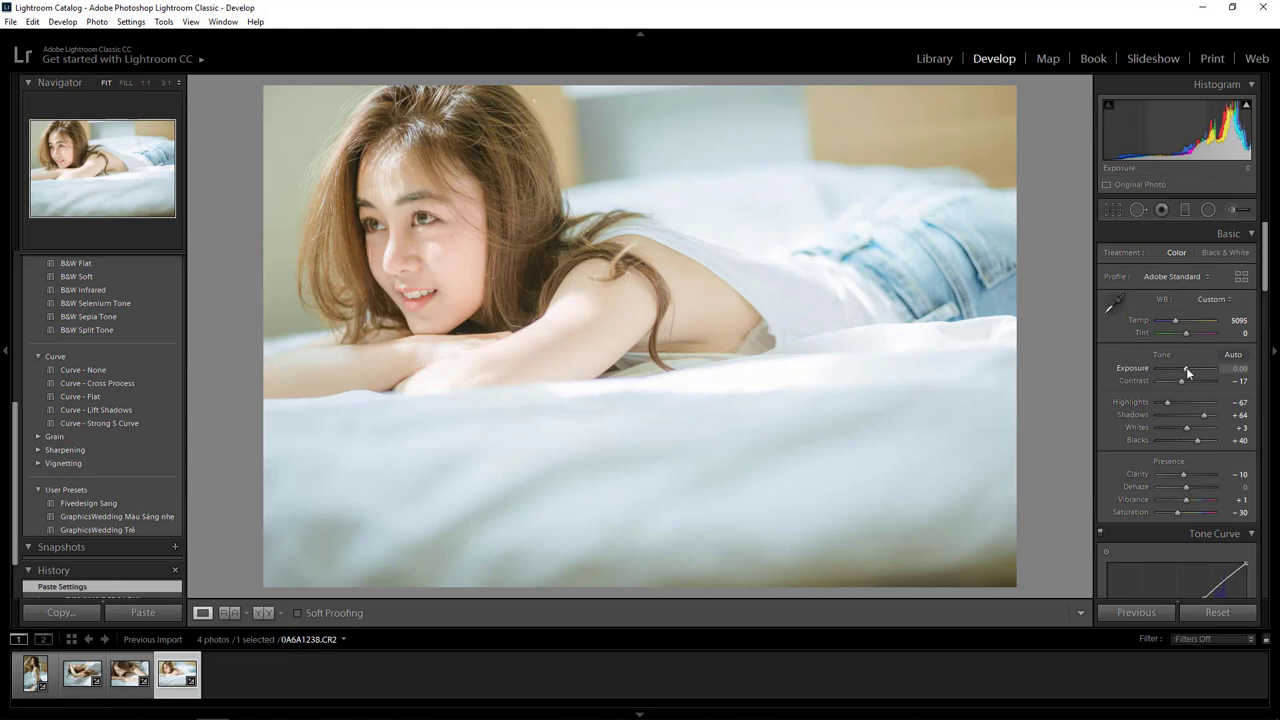
pyautogui.moveTo(1186, 368); pyautogui.dragTo(1184, 370)
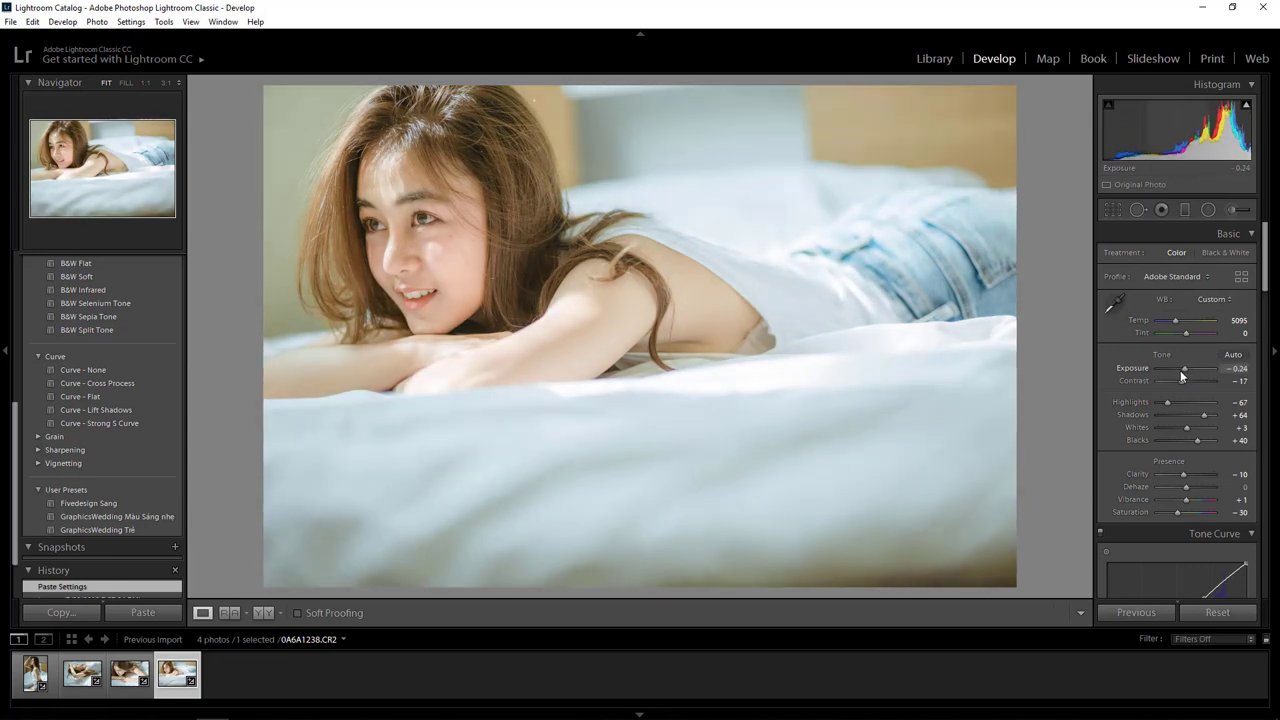
pyautogui.moveTo(1199, 440); pyautogui.dragTo(1194, 440)
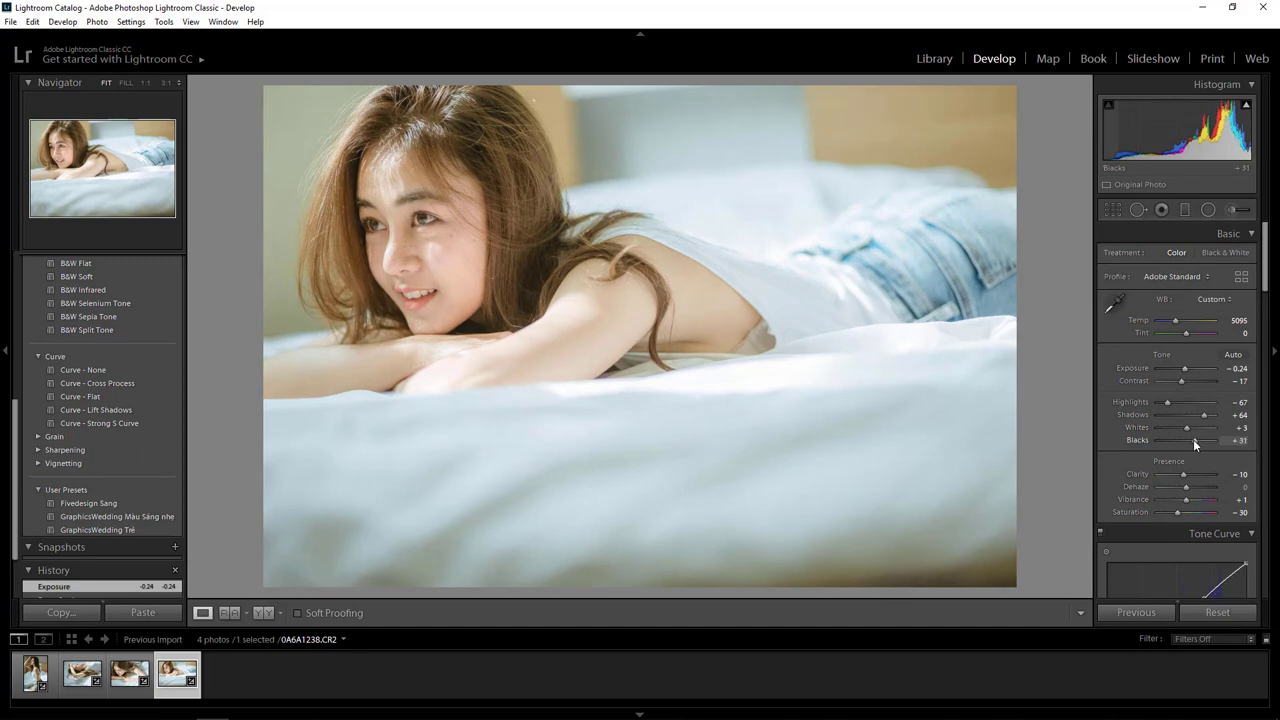
pyautogui.click(457, 294)
pyautogui.moveTo(732, 470); pyautogui.dragTo(632, 307)
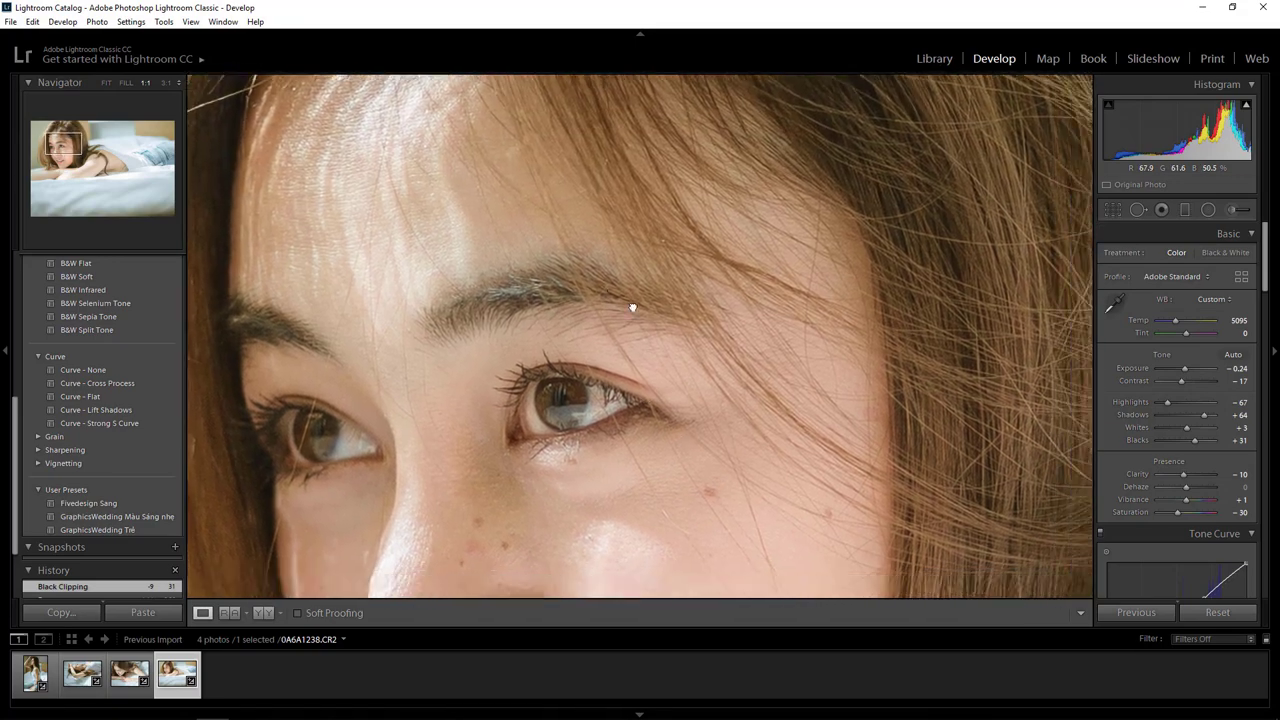
pyautogui.moveTo(719, 419); pyautogui.dragTo(663, 286)
pyautogui.click(680, 330)
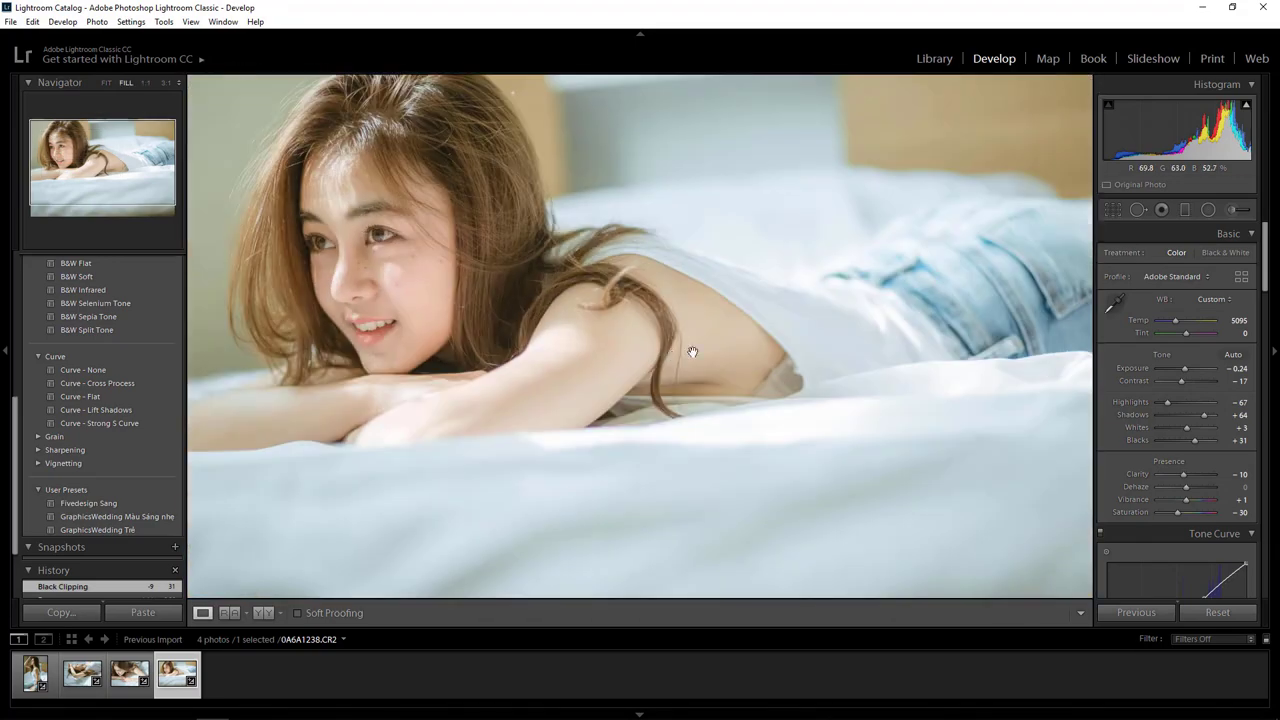
pyautogui.click(518, 326)
pyautogui.moveTo(464, 366)
pyautogui.mouseDown()
pyautogui.moveTo(582, 400)
pyautogui.moveTo(766, 303)
pyautogui.moveTo(737, 314)
pyautogui.mouseUp()
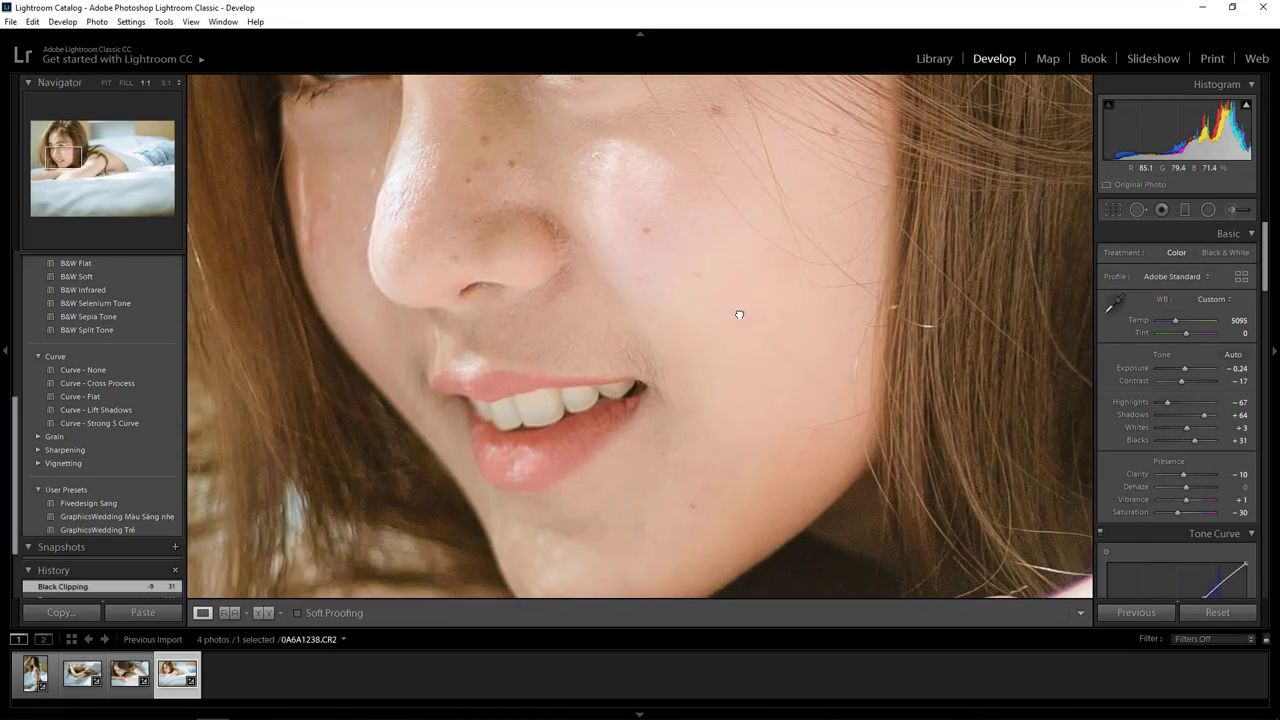
pyautogui.press('z')
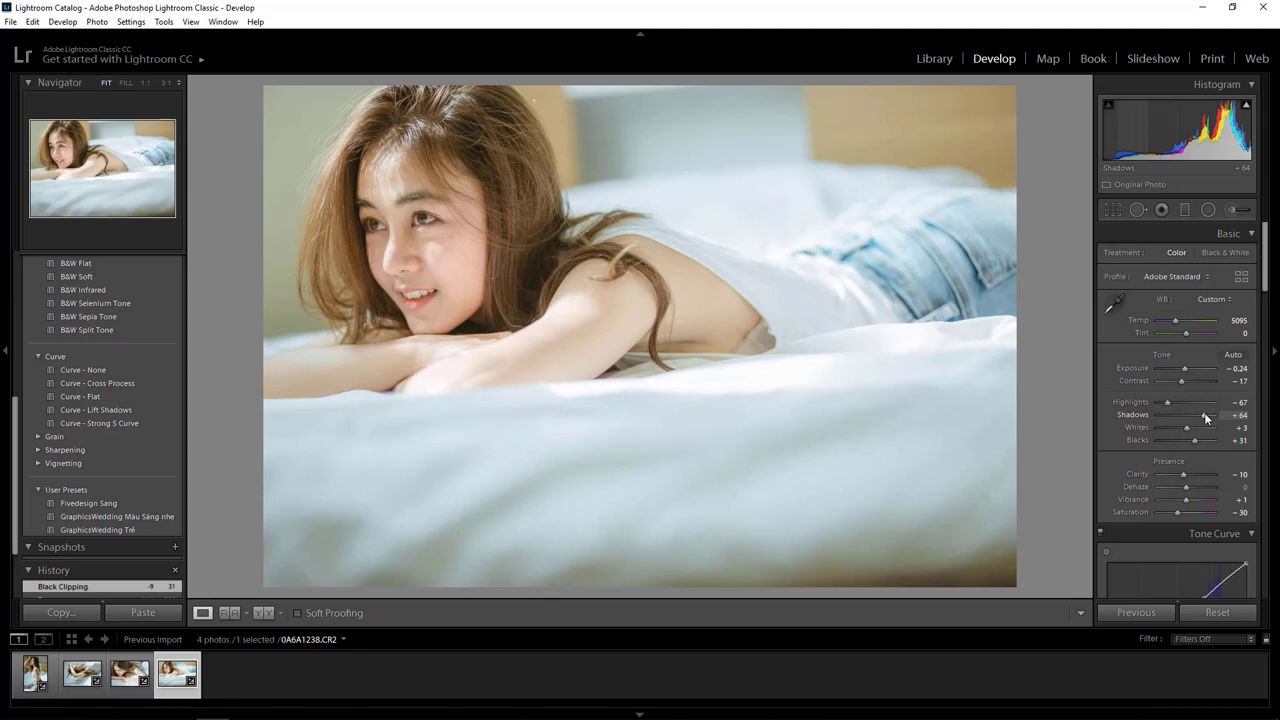
# Set Shadows +76, Exposure −0.36 and Blacks +29, then select all filmstrip photos.
pyautogui.moveTo(1205, 417); pyautogui.dragTo(1204, 416)
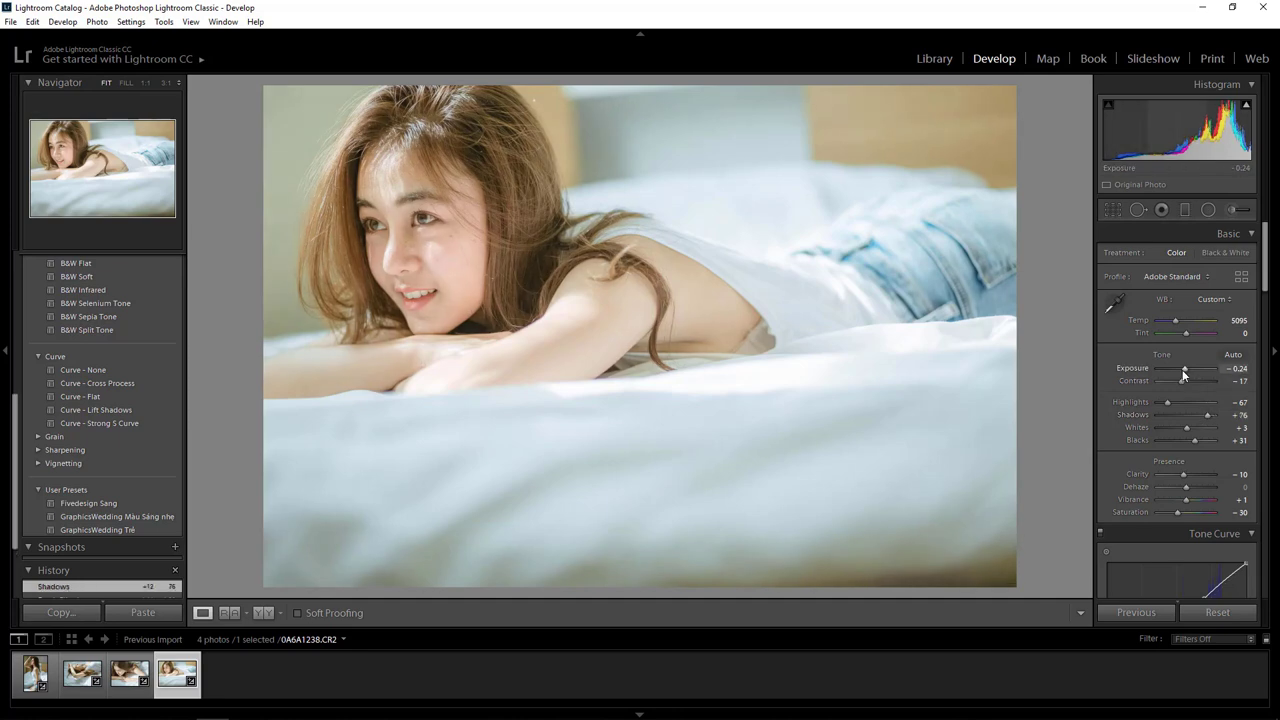
pyautogui.moveTo(1183, 371); pyautogui.dragTo(1181, 369)
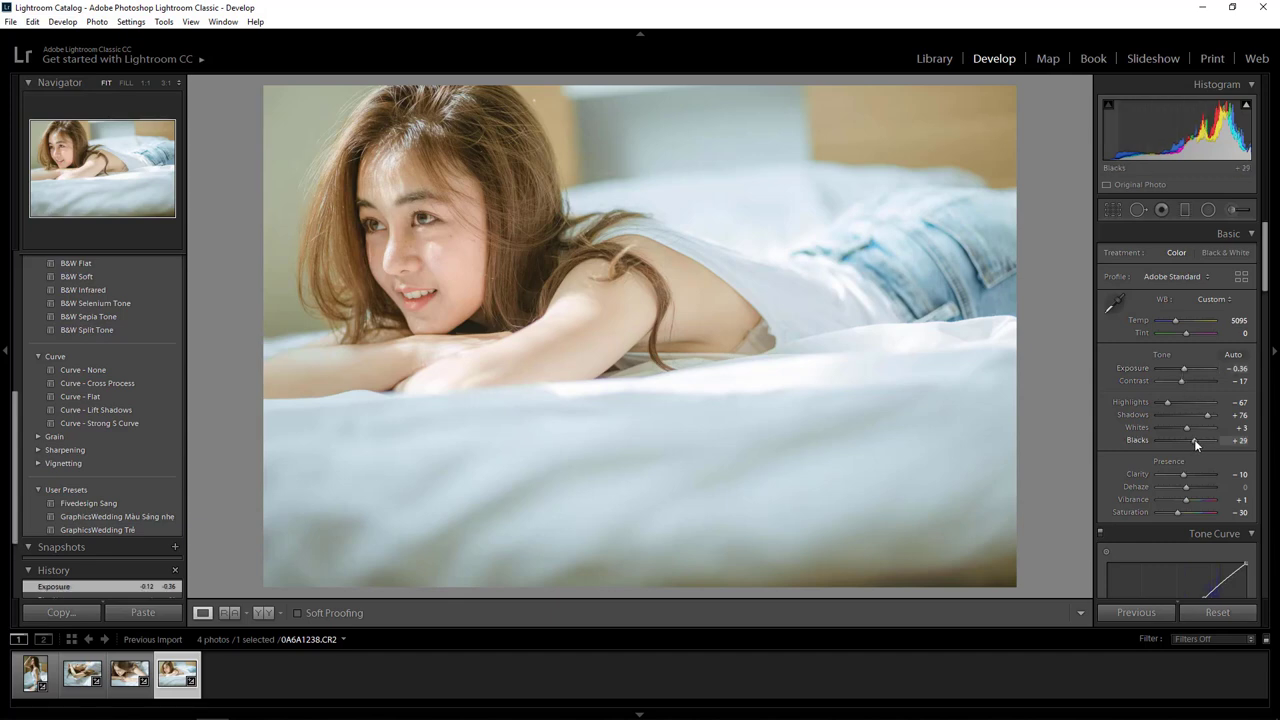
pyautogui.moveTo(1194, 439); pyautogui.dragTo(1194, 439)
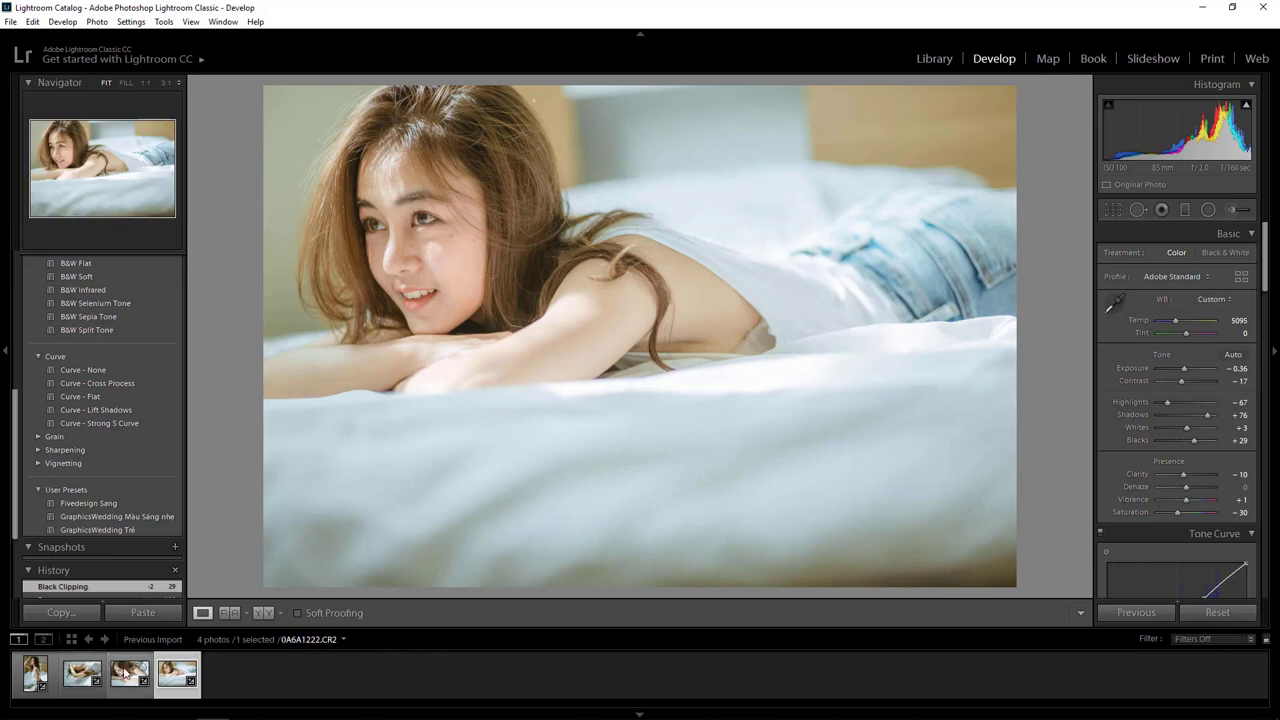
pyautogui.moveTo(129, 673)
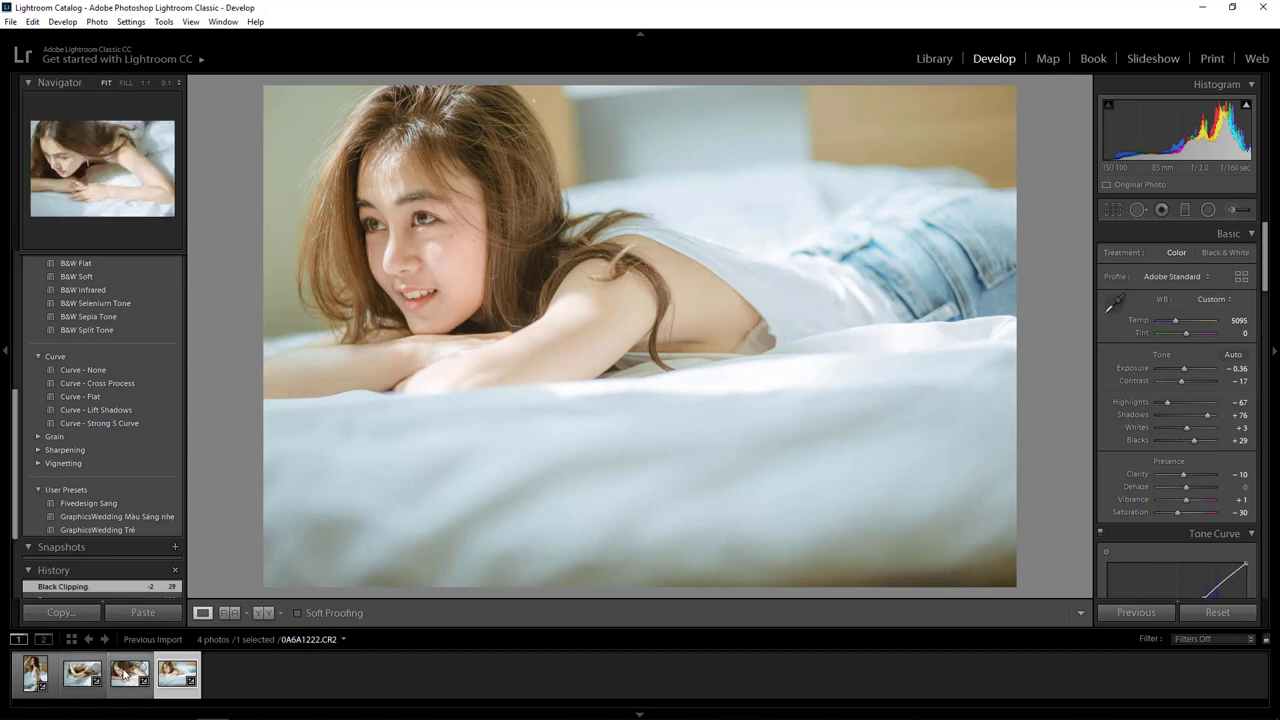
pyautogui.hotkey('ctrl', 'a')
# Send all four selected photos to Photoshop CC 2019 via Edit In and dismiss the plugin panel.
pyautogui.rightClick(123, 674)
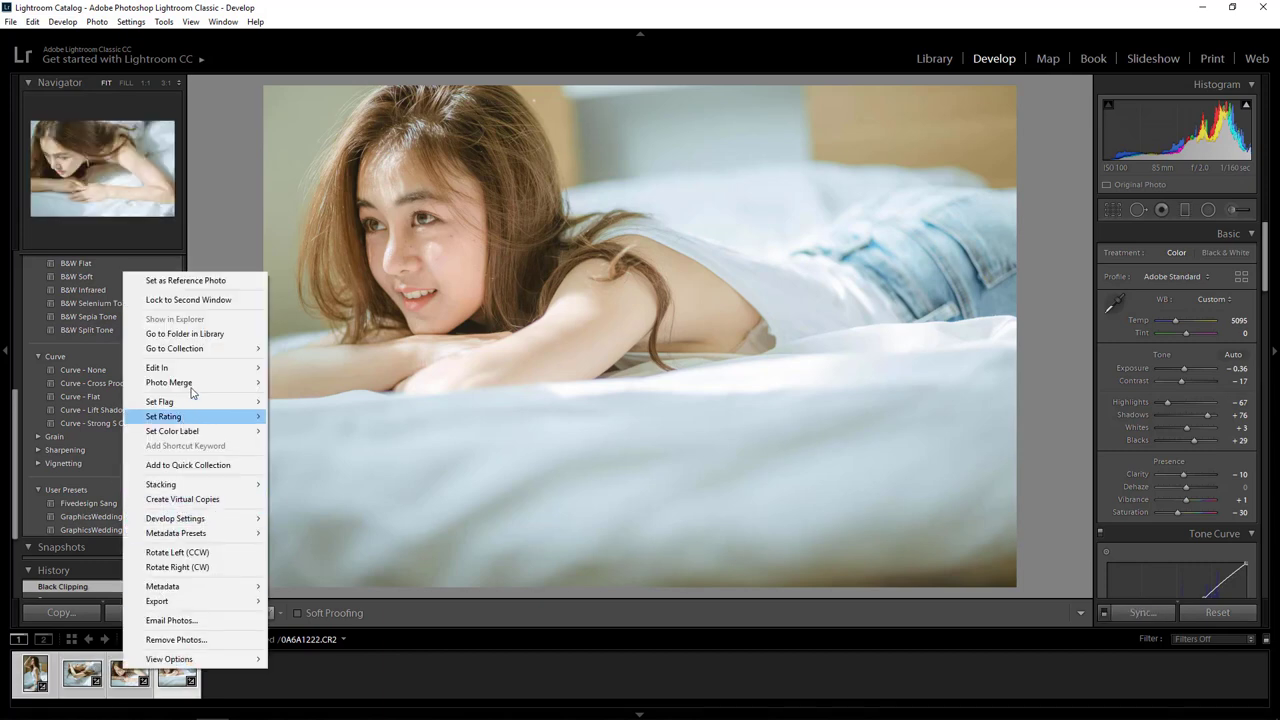
pyautogui.moveTo(157, 368)
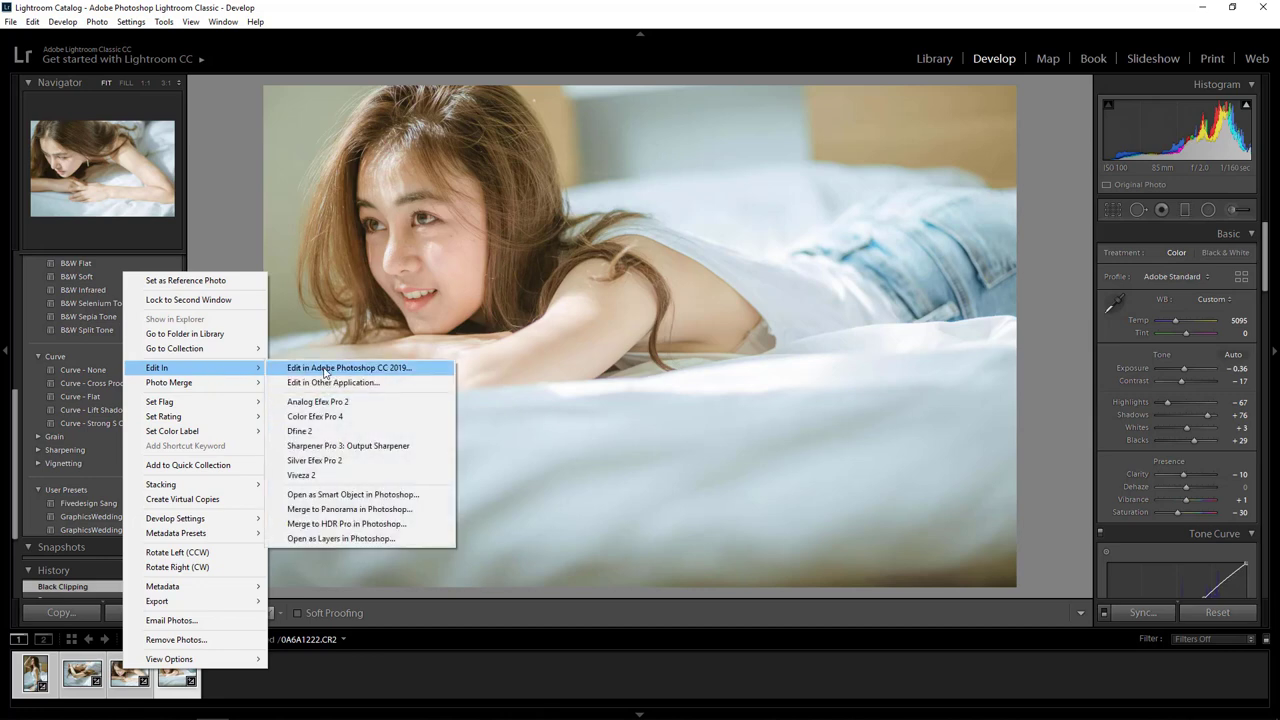
pyautogui.click(324, 369)
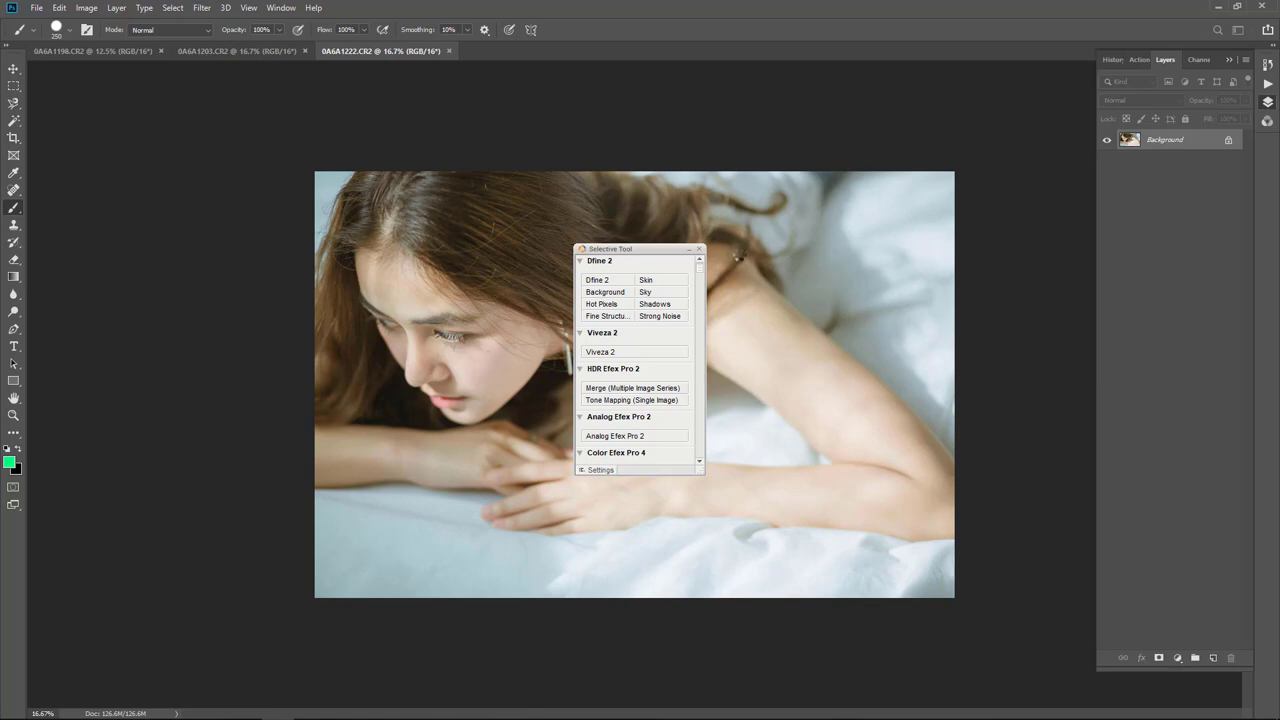
pyautogui.click(699, 248)
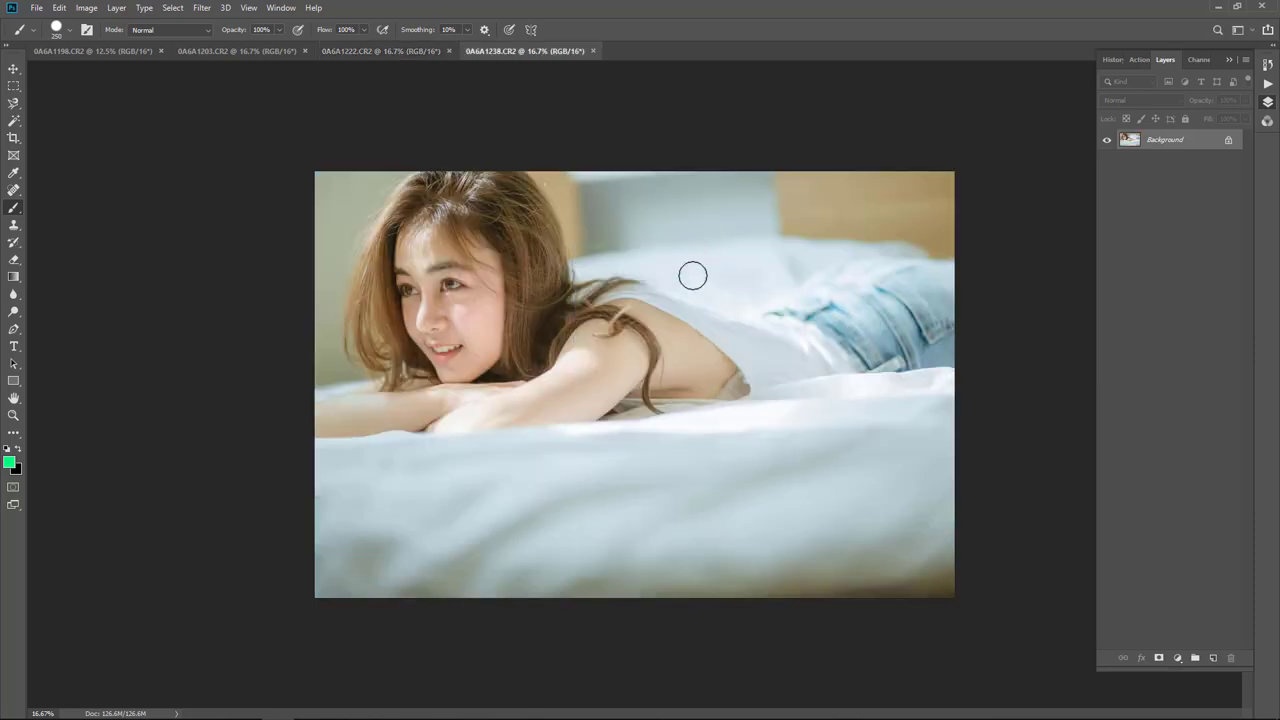
pyautogui.scroll(3, 486, 343)
# Heal the freckles on the cheek, beside the nose and under the right eye with Spot Healing.
pyautogui.moveTo(486, 343); pyautogui.dragTo(525, 387)
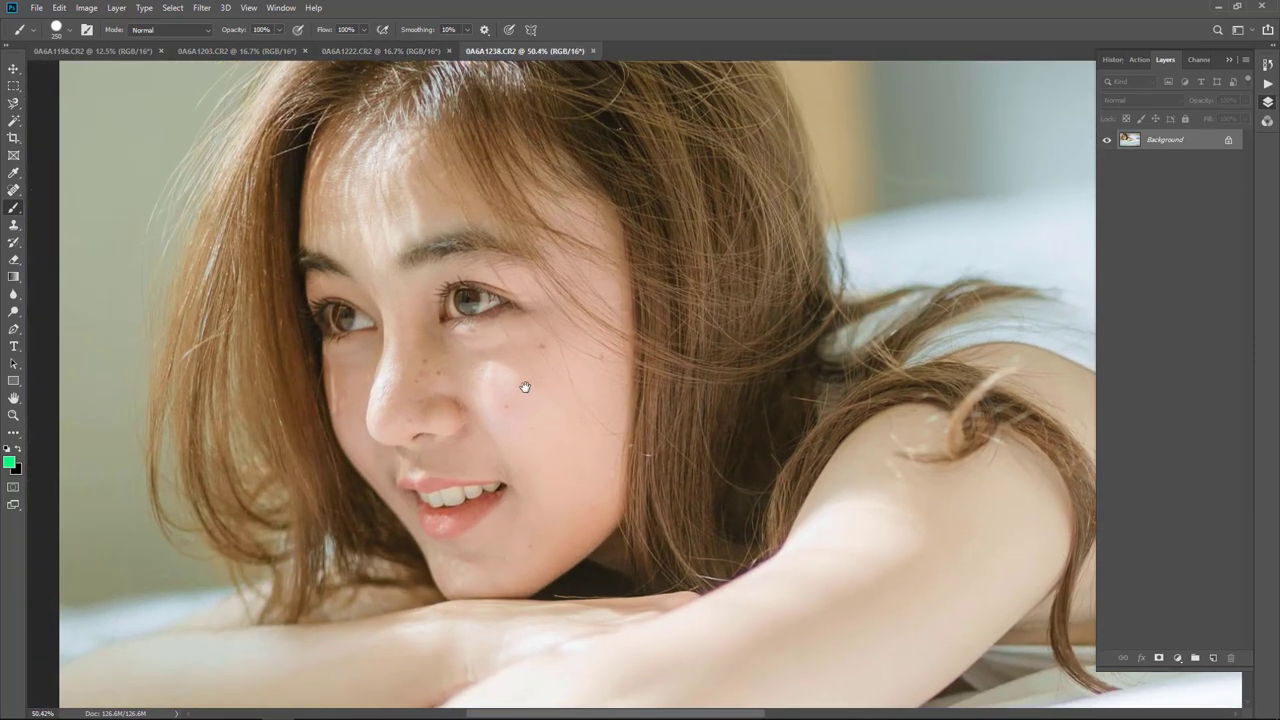
pyautogui.scroll(1, 525, 387)
pyautogui.press('j')
pyautogui.press(']')
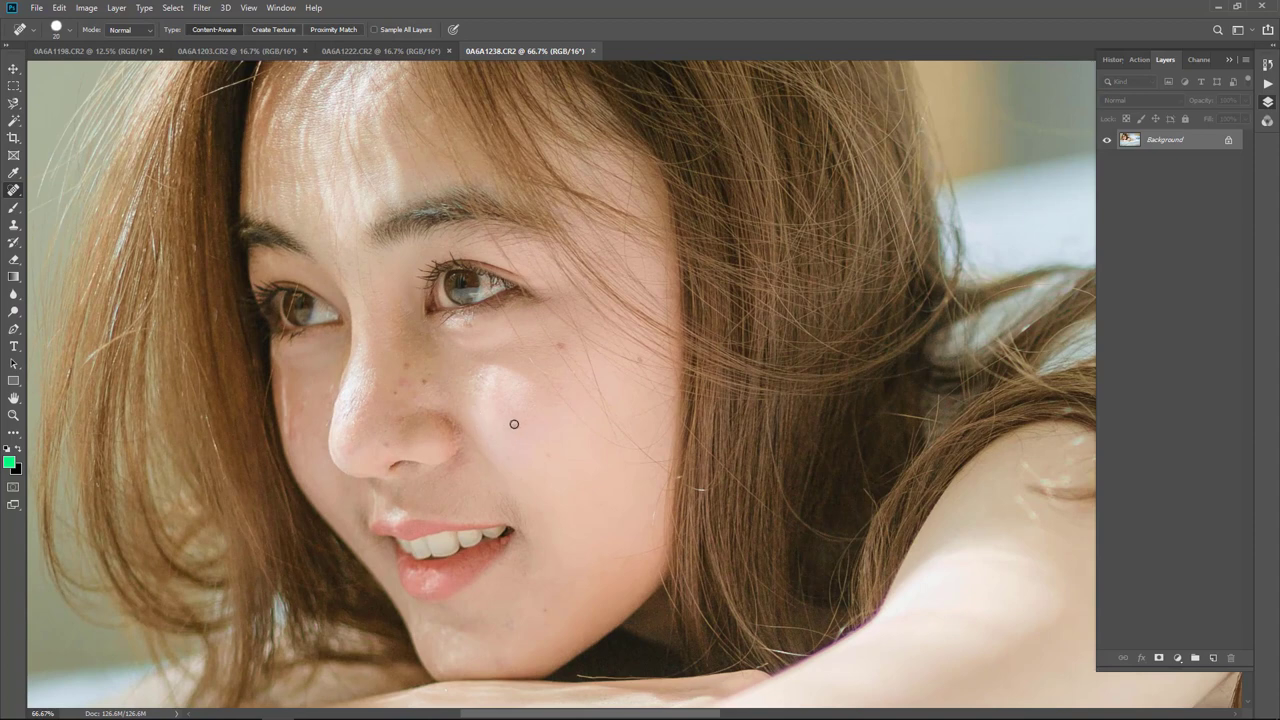
pyautogui.click(513, 425)
pyautogui.click(422, 380)
pyautogui.click(559, 343)
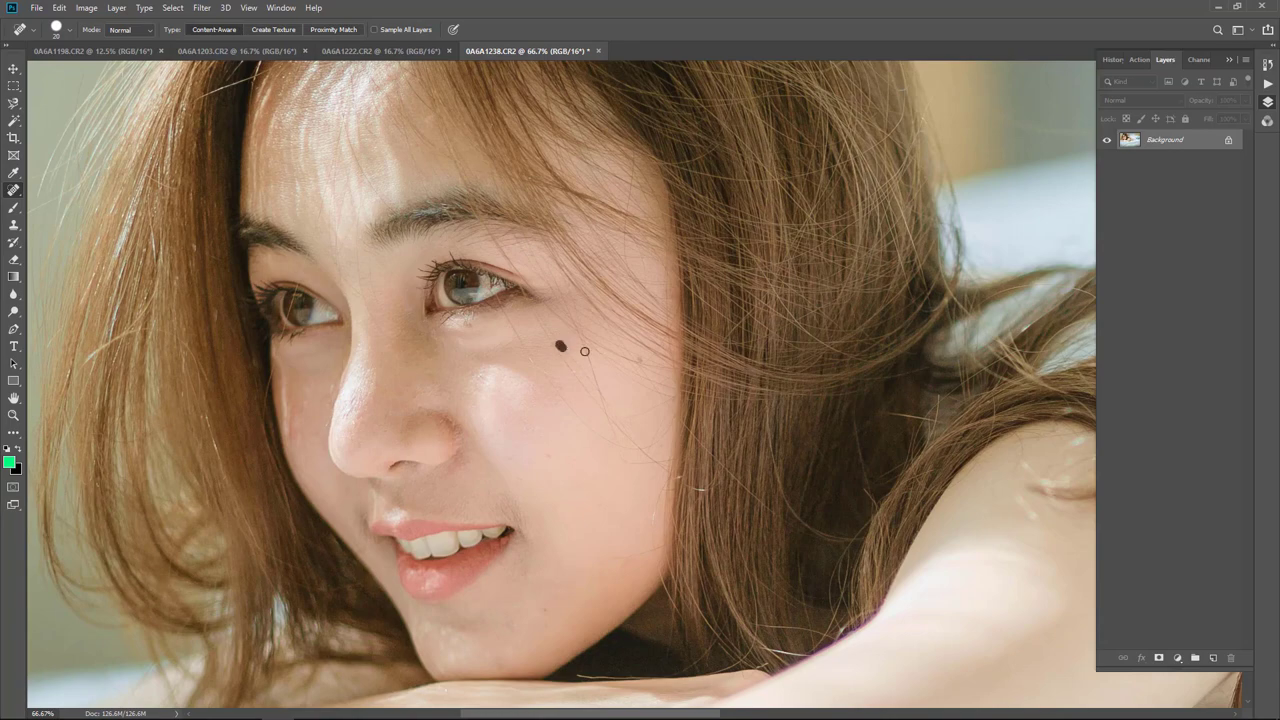
pyautogui.click(470, 326)
# Heal the remaining blemishes on the left cheek, beside the nose and between the brows.
pyautogui.hotkey('ctrl', '-')
pyautogui.moveTo(648, 508)
pyautogui.mouseDown()
pyautogui.moveTo(600, 449)
pyautogui.moveTo(543, 303)
pyautogui.moveTo(857, 343)
pyautogui.mouseUp()
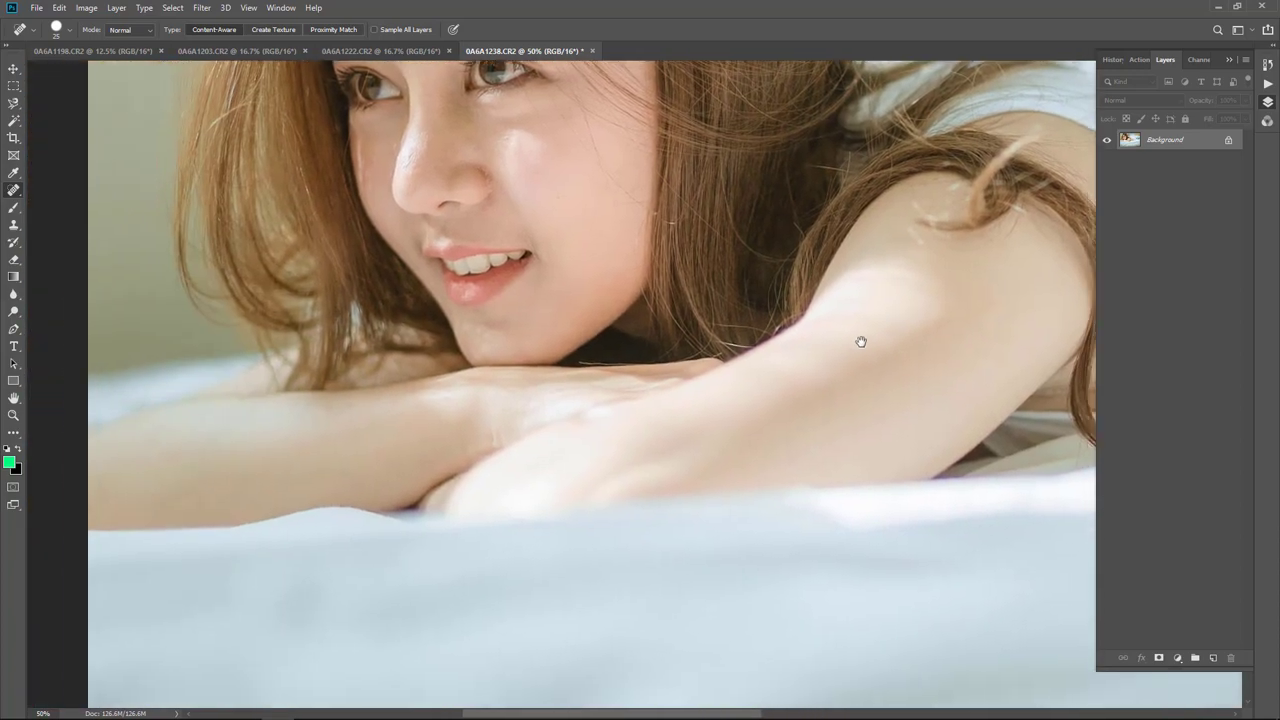
pyautogui.moveTo(654, 354)
pyautogui.mouseDown()
pyautogui.moveTo(805, 410)
pyautogui.moveTo(580, 329)
pyautogui.mouseUp()
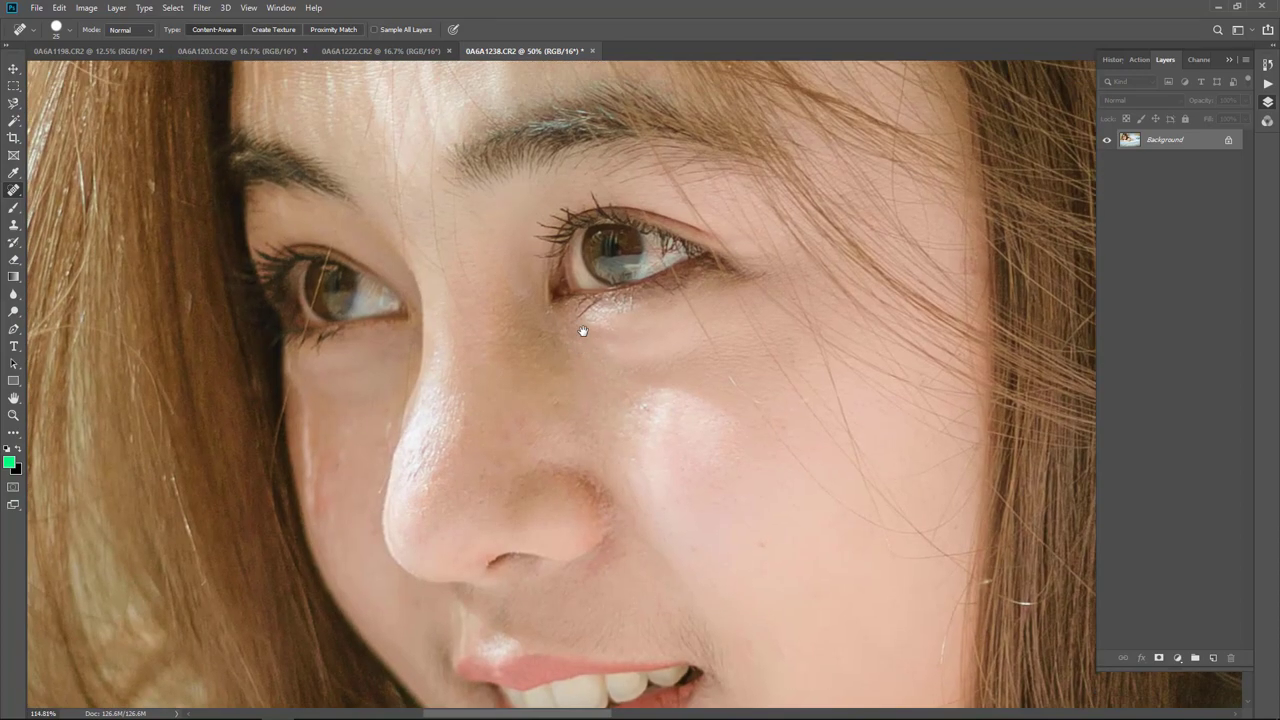
pyautogui.press('[')
pyautogui.press('[')
pyautogui.press('[')
pyautogui.click(326, 502)
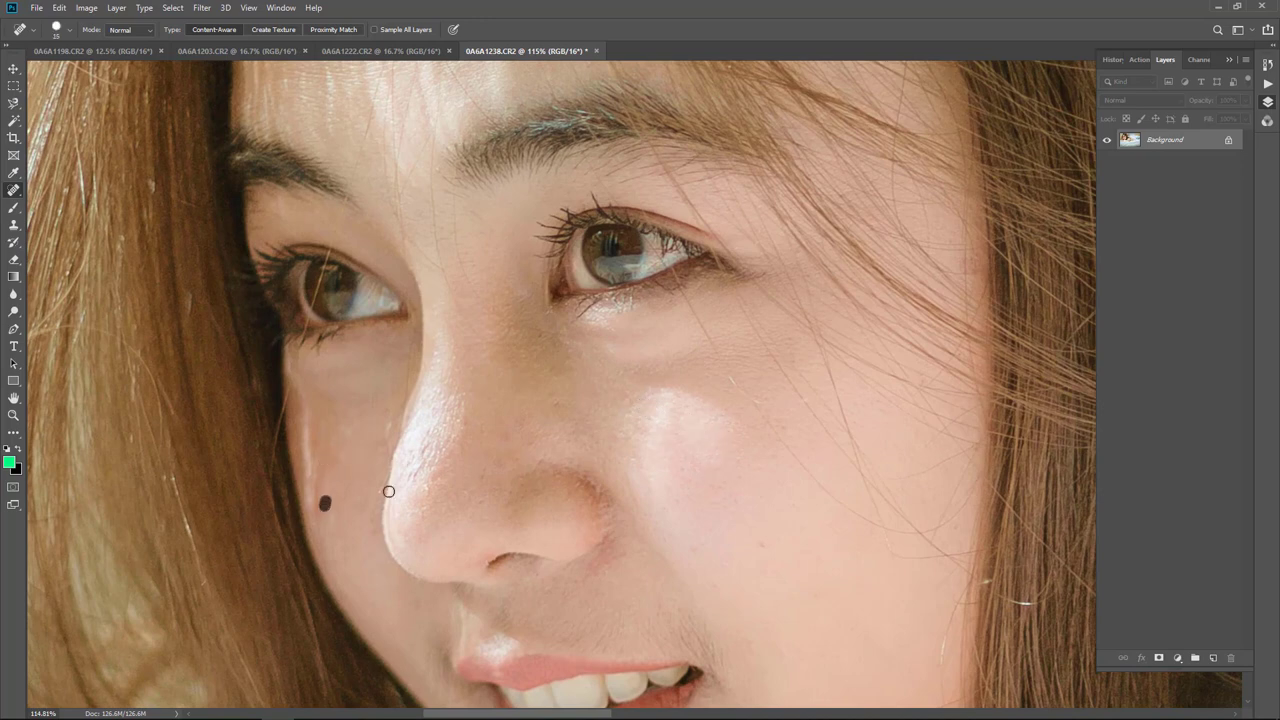
pyautogui.click(530, 442)
pyautogui.click(566, 403)
pyautogui.moveTo(432, 217); pyautogui.dragTo(447, 274)
pyautogui.hotkey('ctrl', '1')
pyautogui.moveTo(460, 320); pyautogui.dragTo(457, 415)
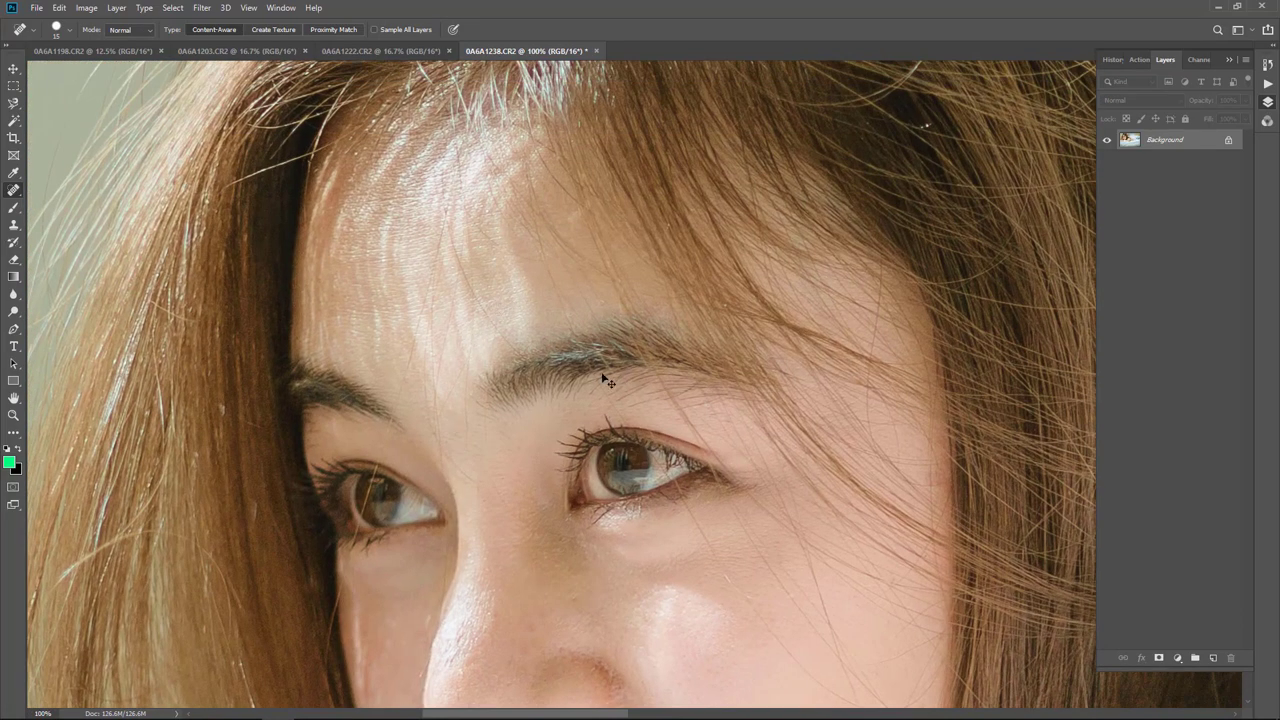
pyautogui.hotkey('ctrl', '0')
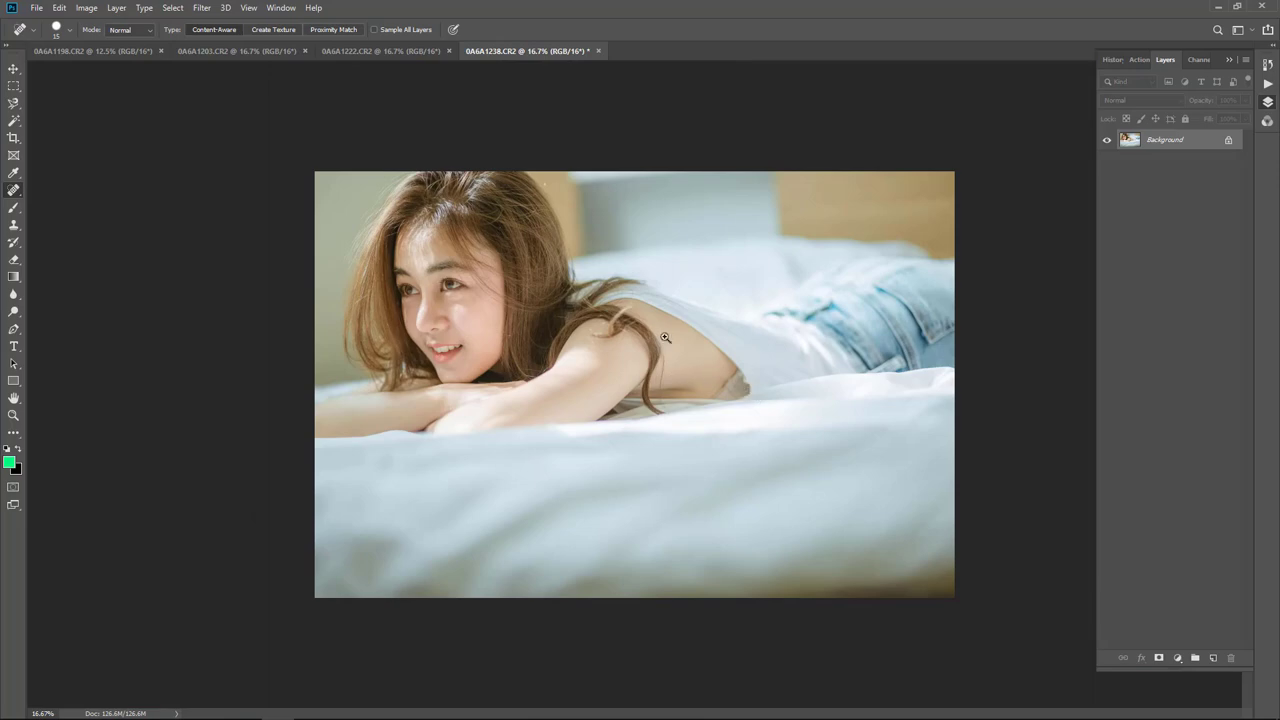
# Paint out the bra strap below her arm with the Spot Healing Brush at size 30.
pyautogui.scroll(5, 748, 437)
pyautogui.scroll(-5, 754, 425)
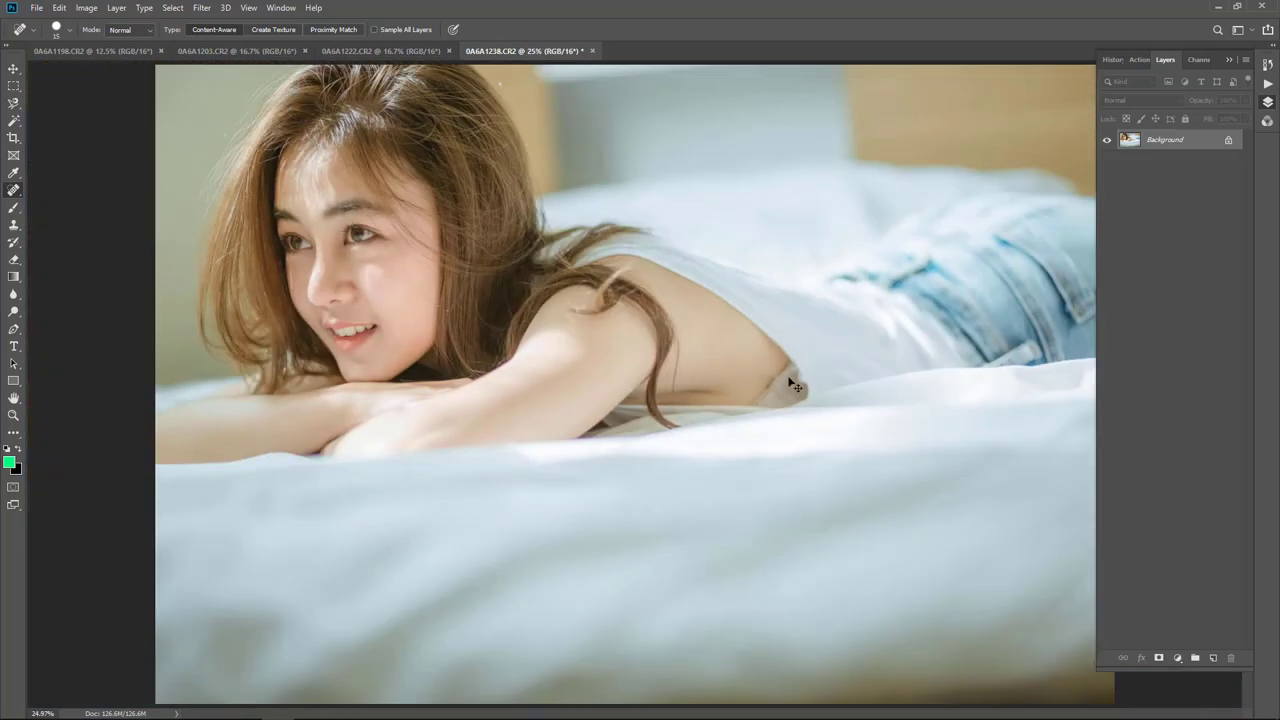
pyautogui.scroll(5, 948, 471)
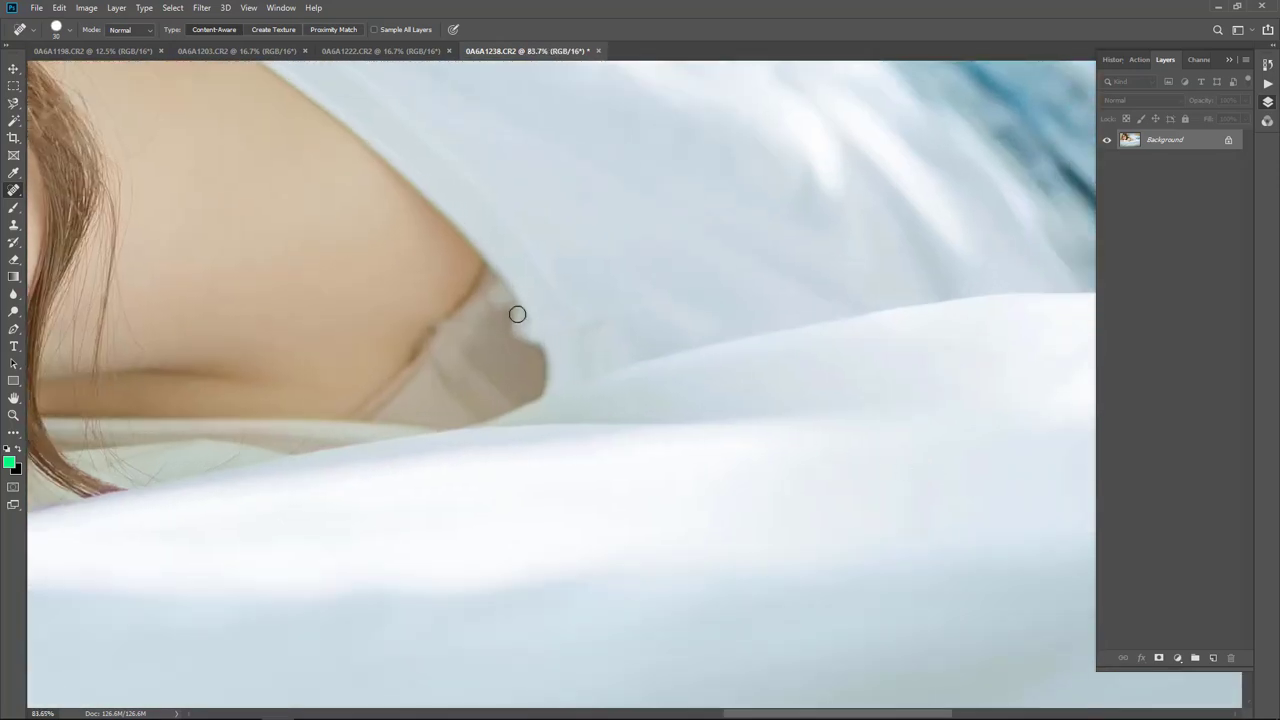
pyautogui.moveTo(517, 313)
pyautogui.mouseDown()
pyautogui.moveTo(523, 346)
pyautogui.moveTo(537, 347)
pyautogui.mouseUp()
pyautogui.press('[')
pyautogui.press('[')
pyautogui.press('[')
pyautogui.press(']')
pyautogui.press(']')
pyautogui.press(']')
pyautogui.hotkey('ctrl', '0')
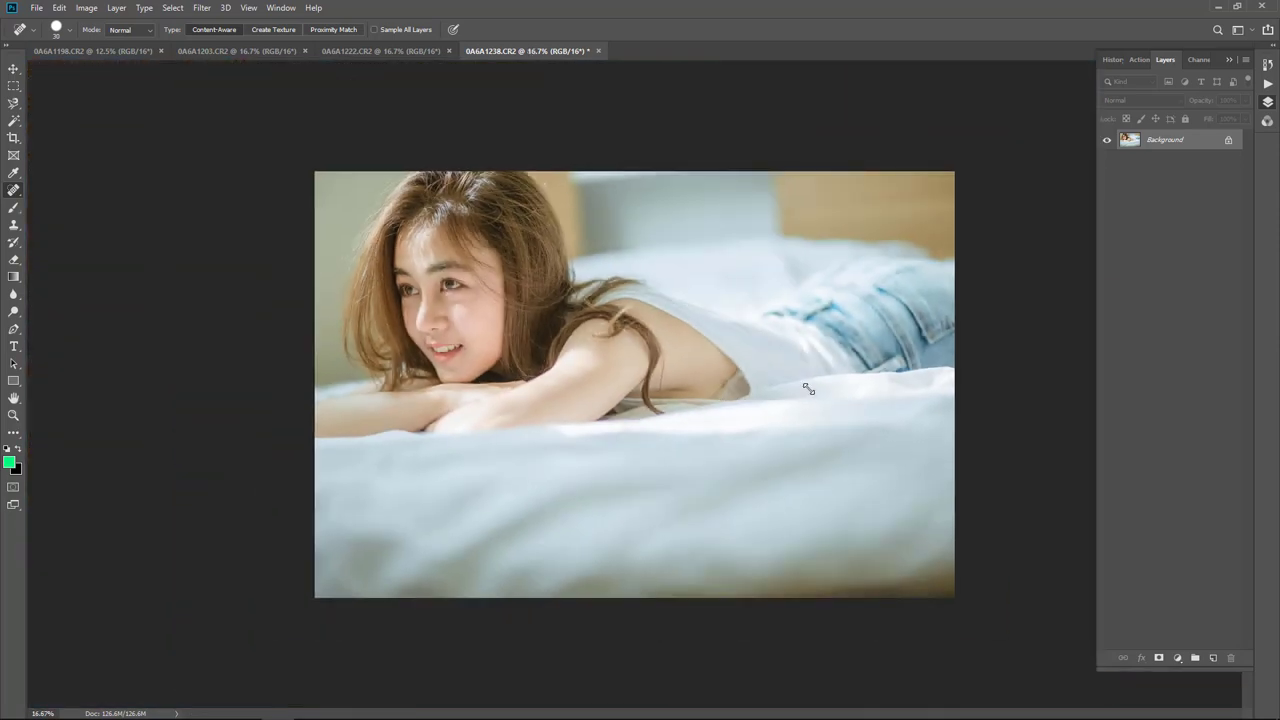
pyautogui.hotkey('ctrl', 'alt', 'f')
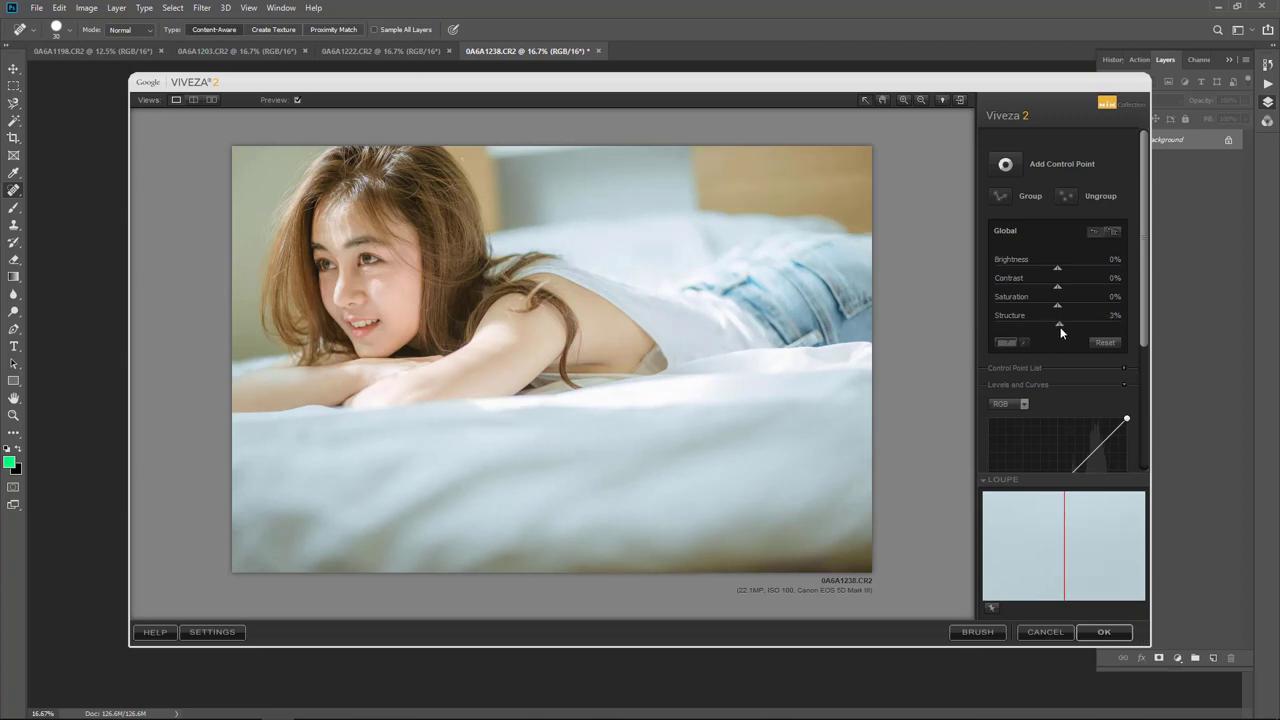
# Raise Viveza 2 global Structure from 3% to 8% and apply it as a new layer.
pyautogui.moveTo(1061, 330); pyautogui.dragTo(1064, 330)
pyautogui.click(1108, 633)
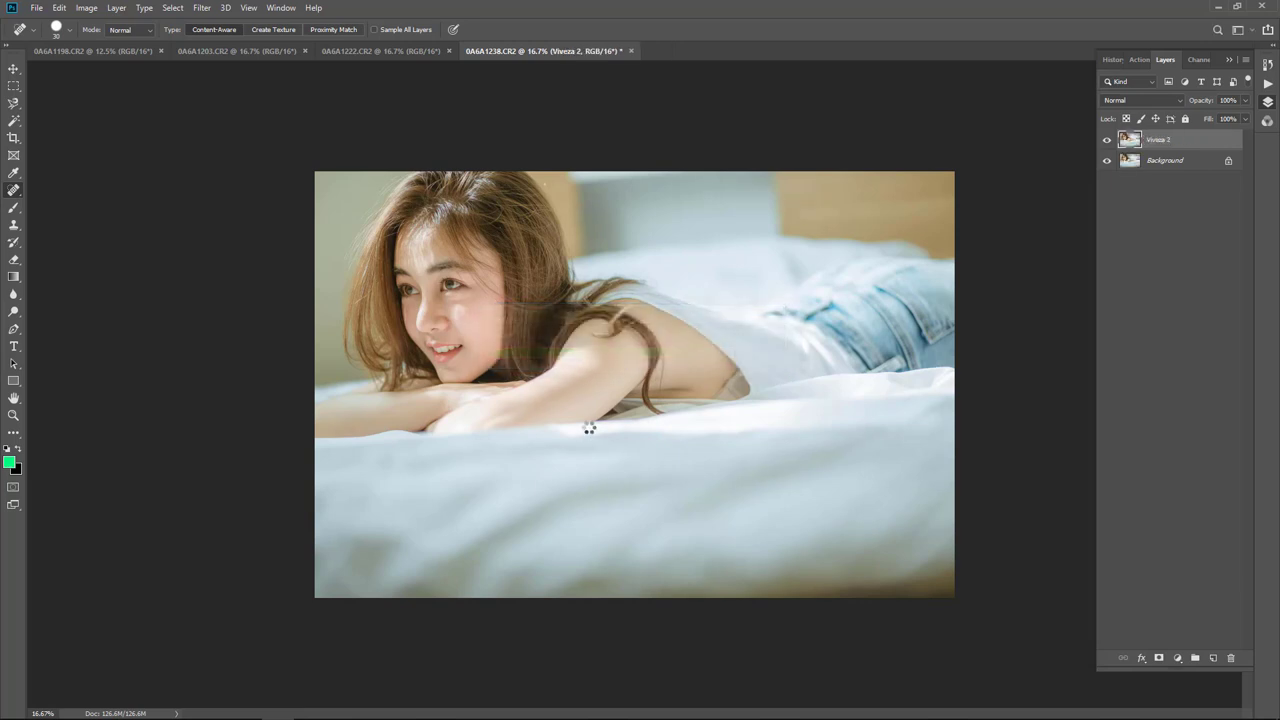
# Add a Black & White adjustment layer set to Luminosity blend mode.
pyautogui.scroll(5, 600, 420)
pyautogui.hotkey('ctrl', '-')
pyautogui.hotkey('ctrl', '-')
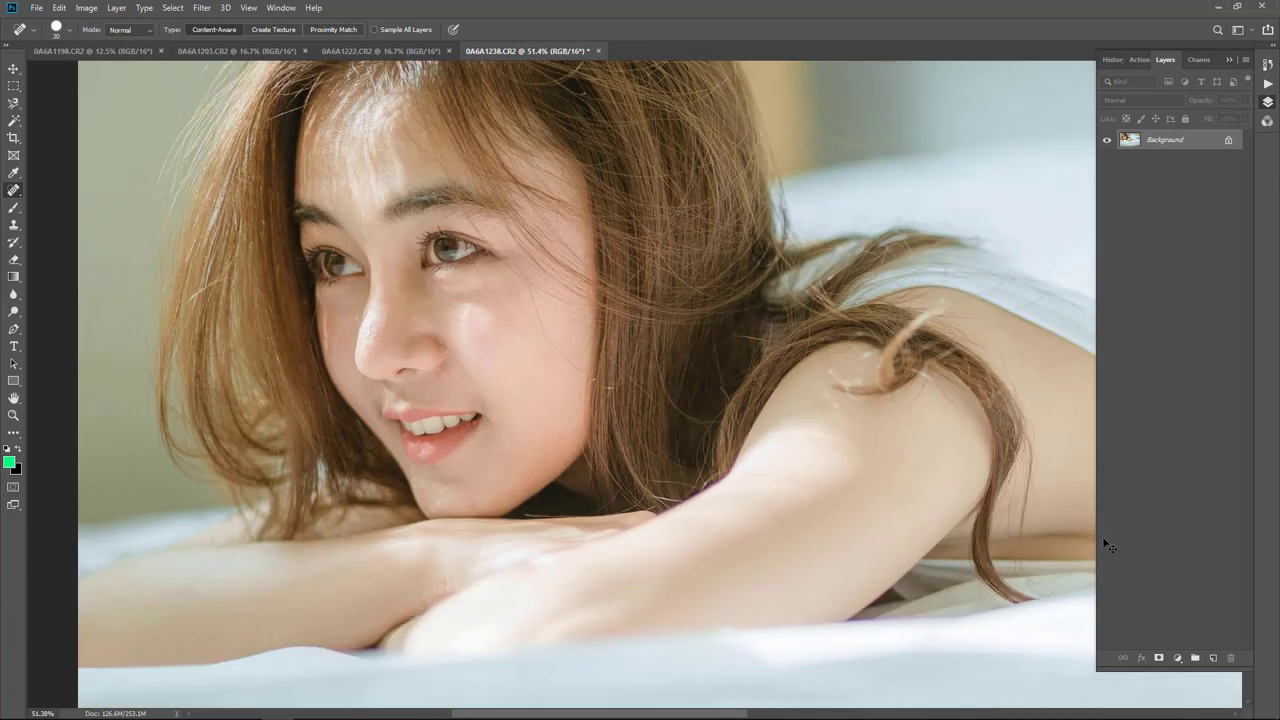
pyautogui.hotkey('ctrl', '-')
pyautogui.hotkey('ctrl', '-')
pyautogui.click(1177, 657)
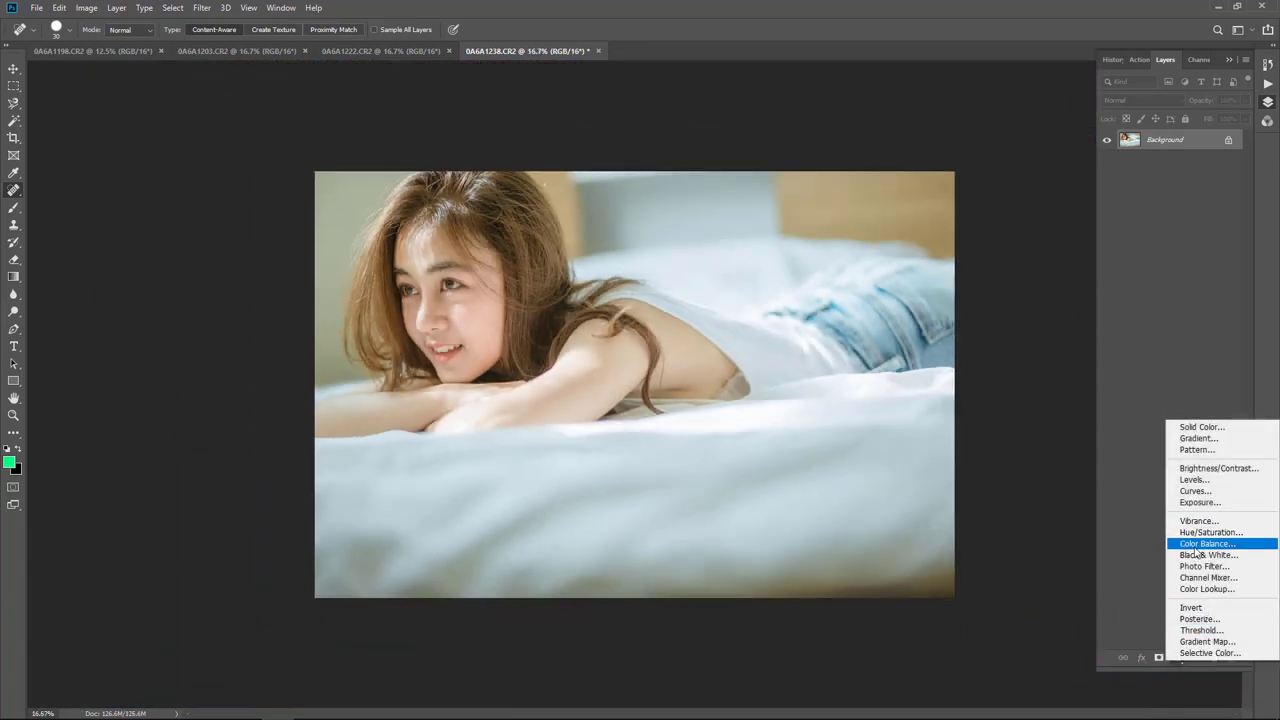
pyautogui.click(1204, 555)
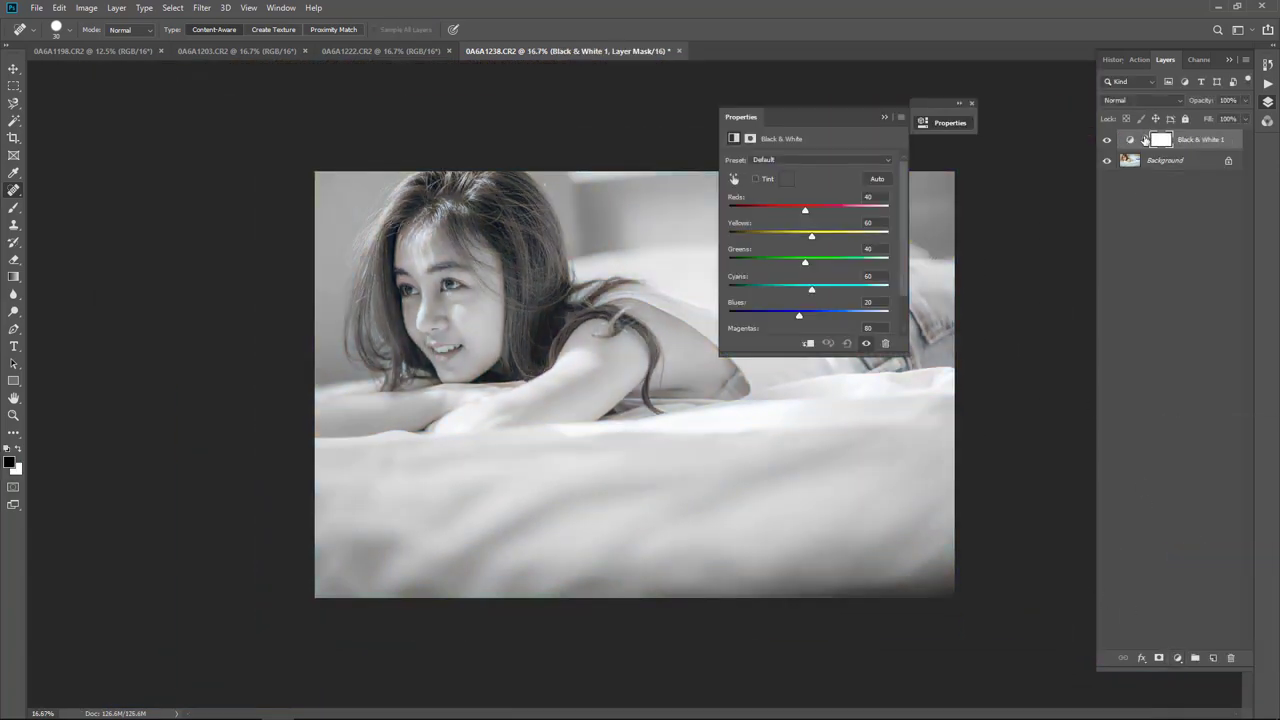
pyautogui.click(1141, 100)
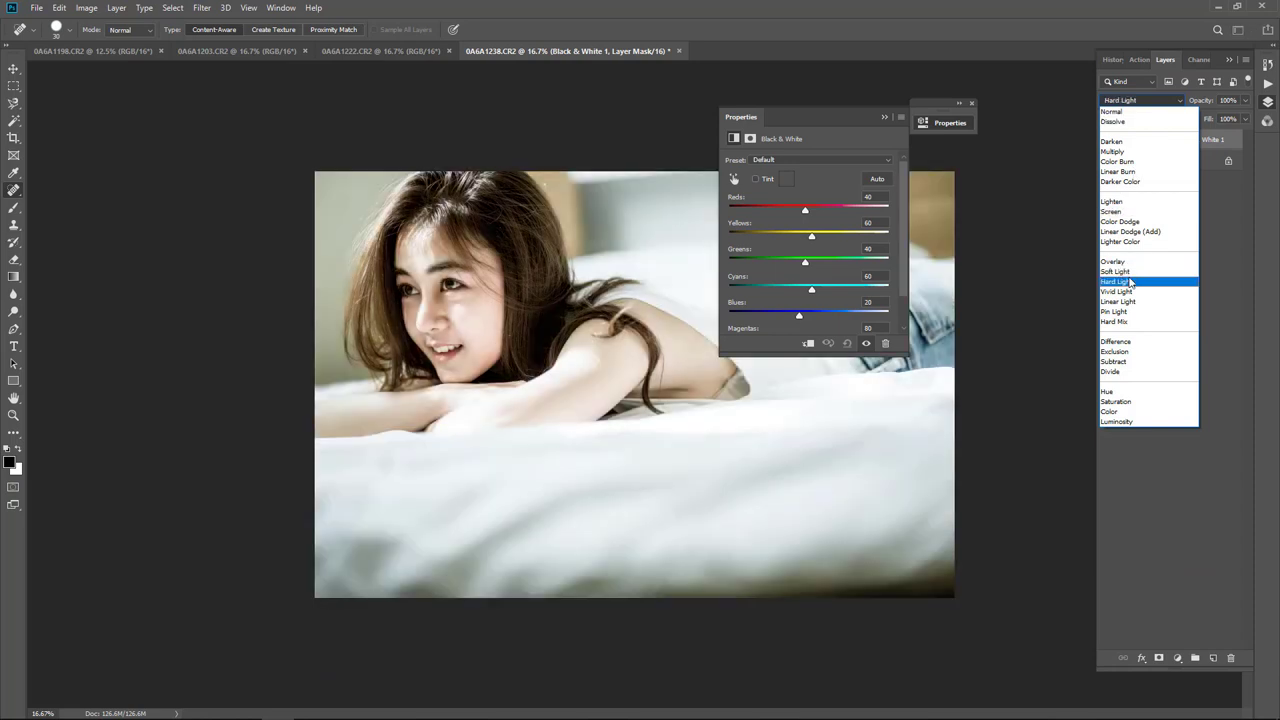
pyautogui.click(1134, 420)
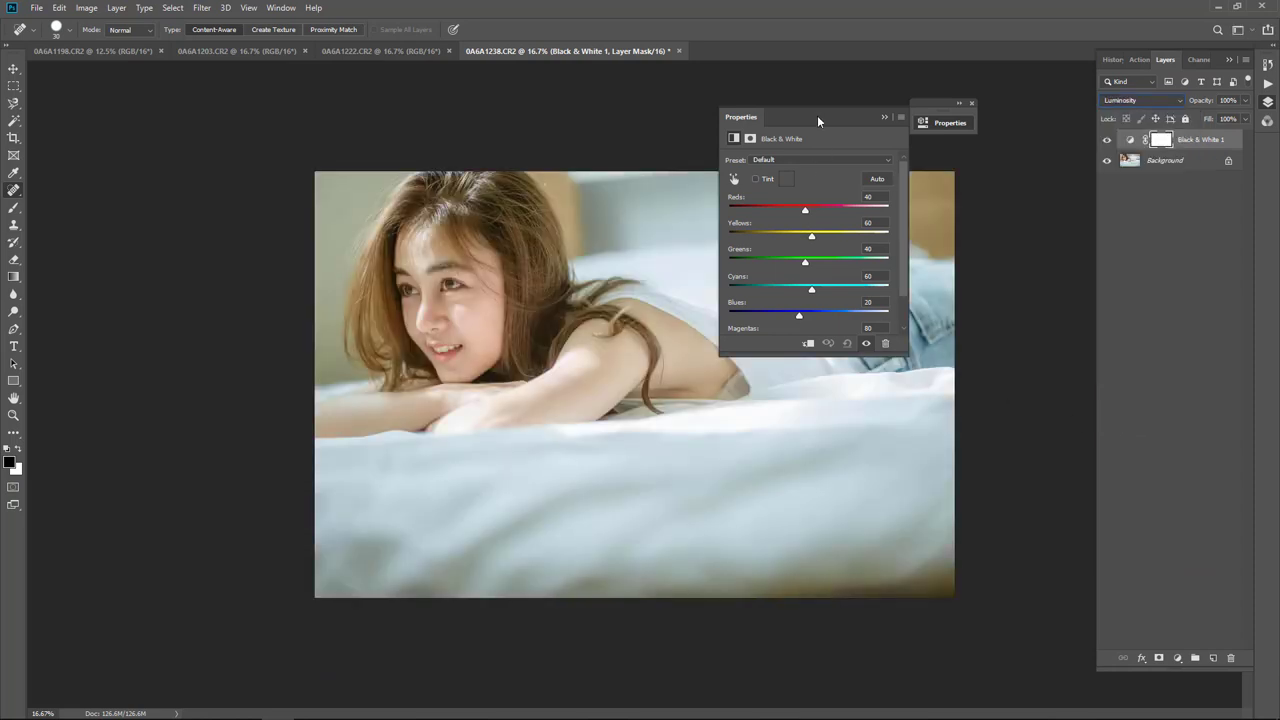
# Set the Black & White Yellows to 60 and Cyans to -46.
pyautogui.moveTo(818, 115); pyautogui.dragTo(1052, 224)
pyautogui.moveTo(1046, 348)
pyautogui.mouseDown()
pyautogui.moveTo(1011, 347)
pyautogui.moveTo(1052, 350)
pyautogui.mouseUp()
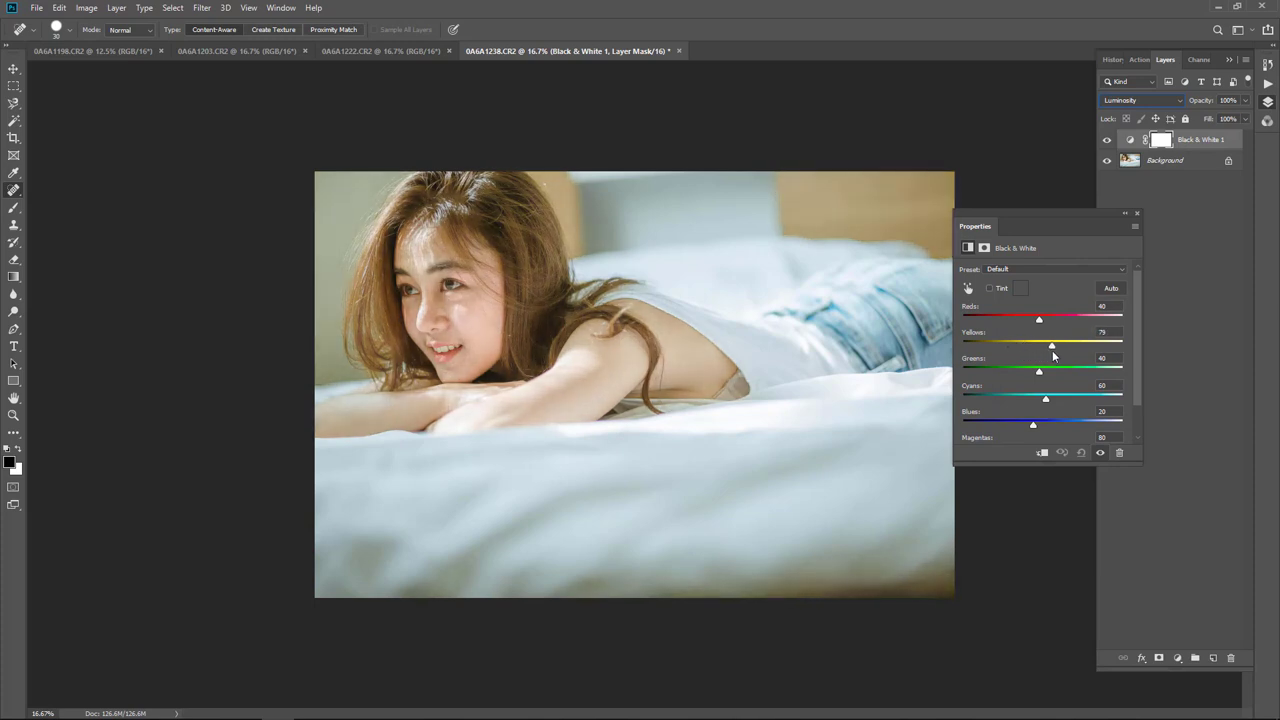
pyautogui.moveTo(1052, 350); pyautogui.dragTo(1048, 348)
pyautogui.moveTo(1034, 401)
pyautogui.mouseDown()
pyautogui.moveTo(1013, 401)
pyautogui.moveTo(1040, 401)
pyautogui.mouseUp()
# Merge the Black & White adjustment into the photo and close the Properties panel.
pyautogui.hotkey('ctrl', 'e')
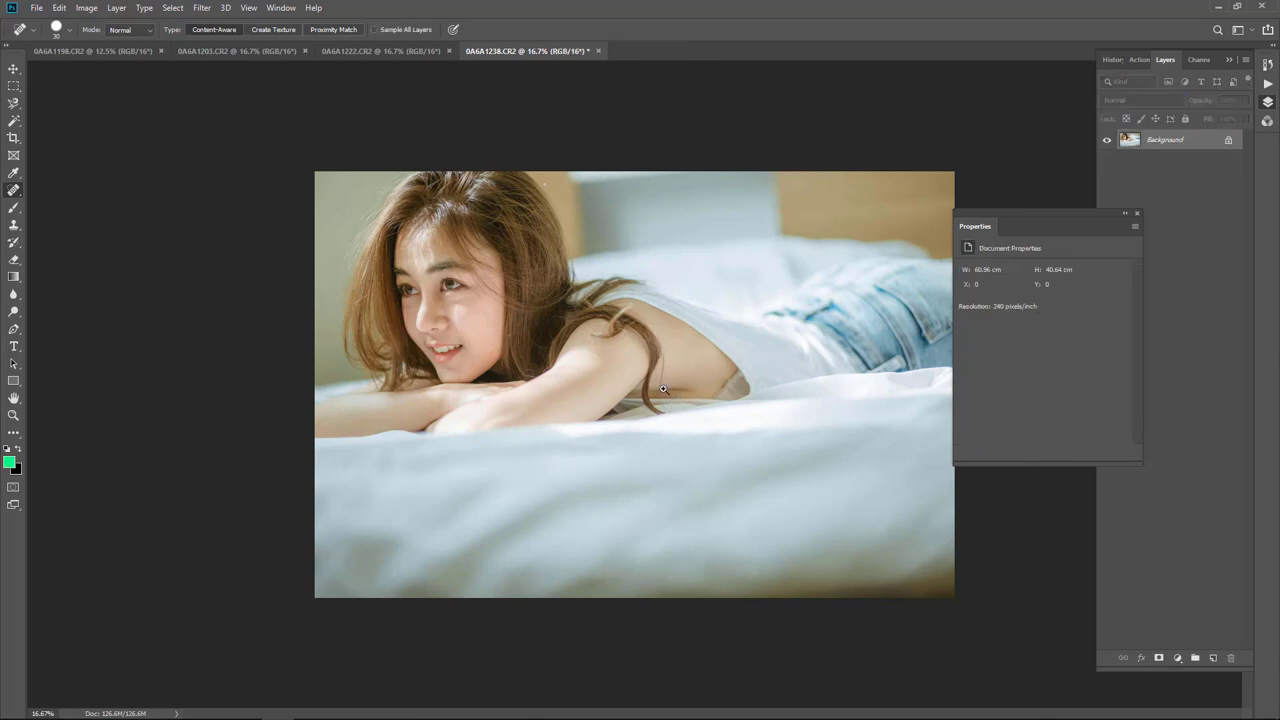
pyautogui.click(1136, 213)
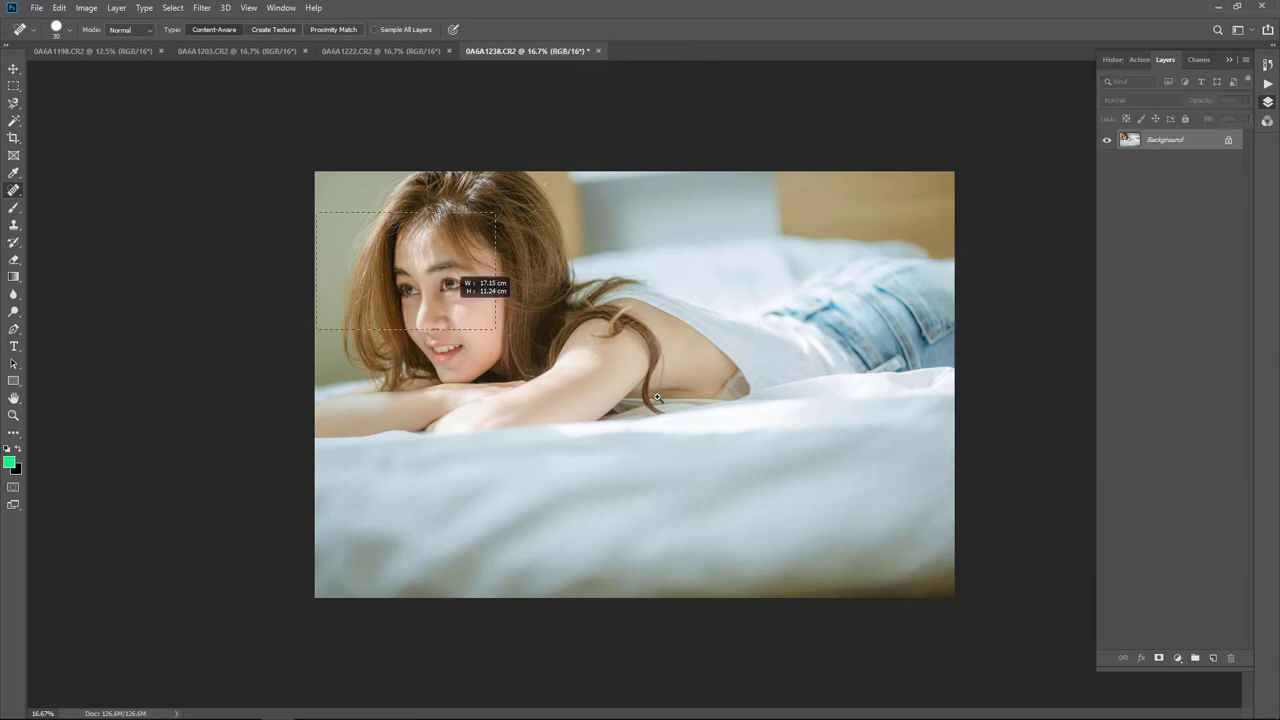
pyautogui.scroll(5, 450, 285)
pyautogui.scroll(-4, 706, 458)
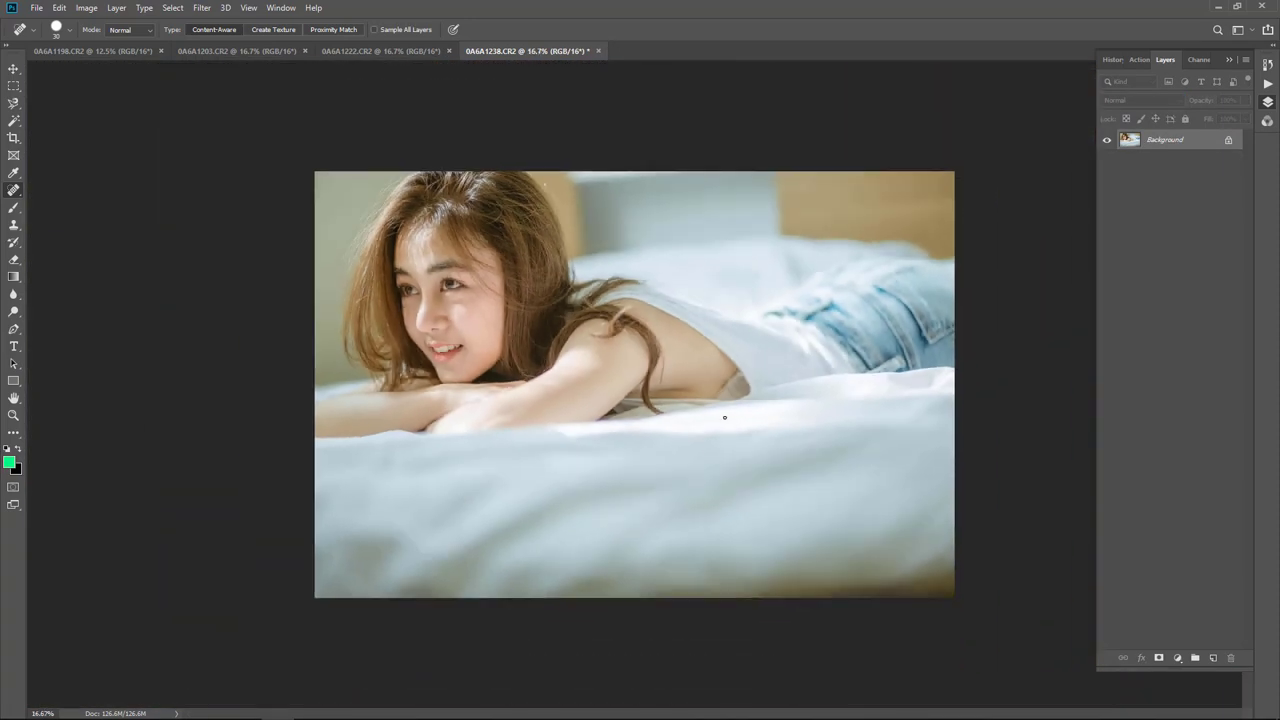
# Show the Actions panel and scroll down through the retouching actions.
pyautogui.click(1140, 60)
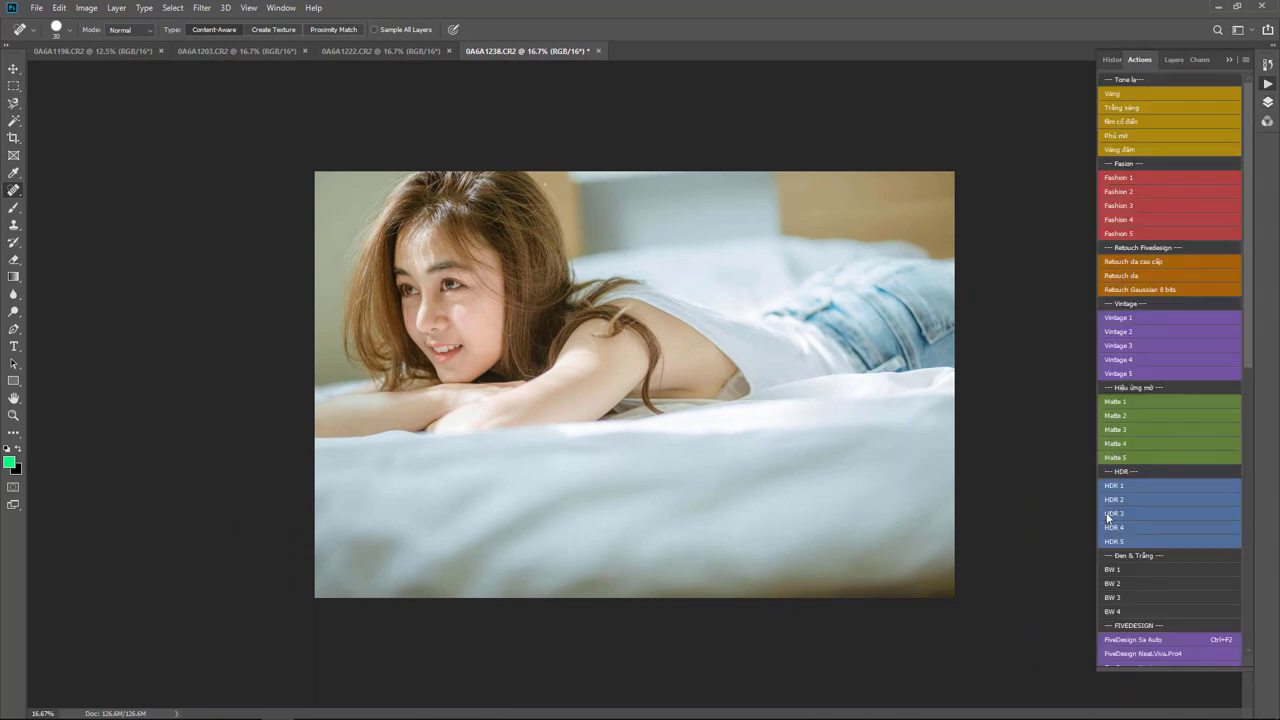
pyautogui.scroll(-2, 1182, 634)
pyautogui.scroll(-3, 1185, 637)
pyautogui.scroll(-3, 1185, 637)
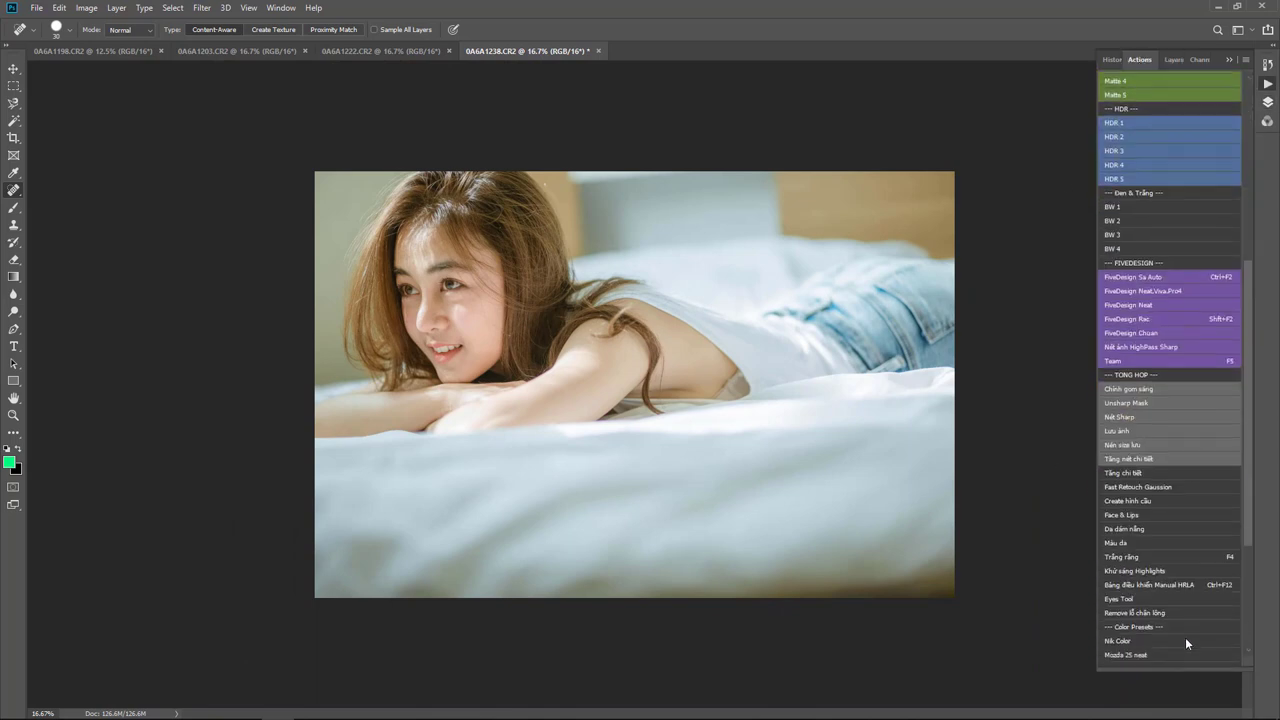
pyautogui.scroll(-3, 1184, 634)
pyautogui.scroll(-2, 1184, 634)
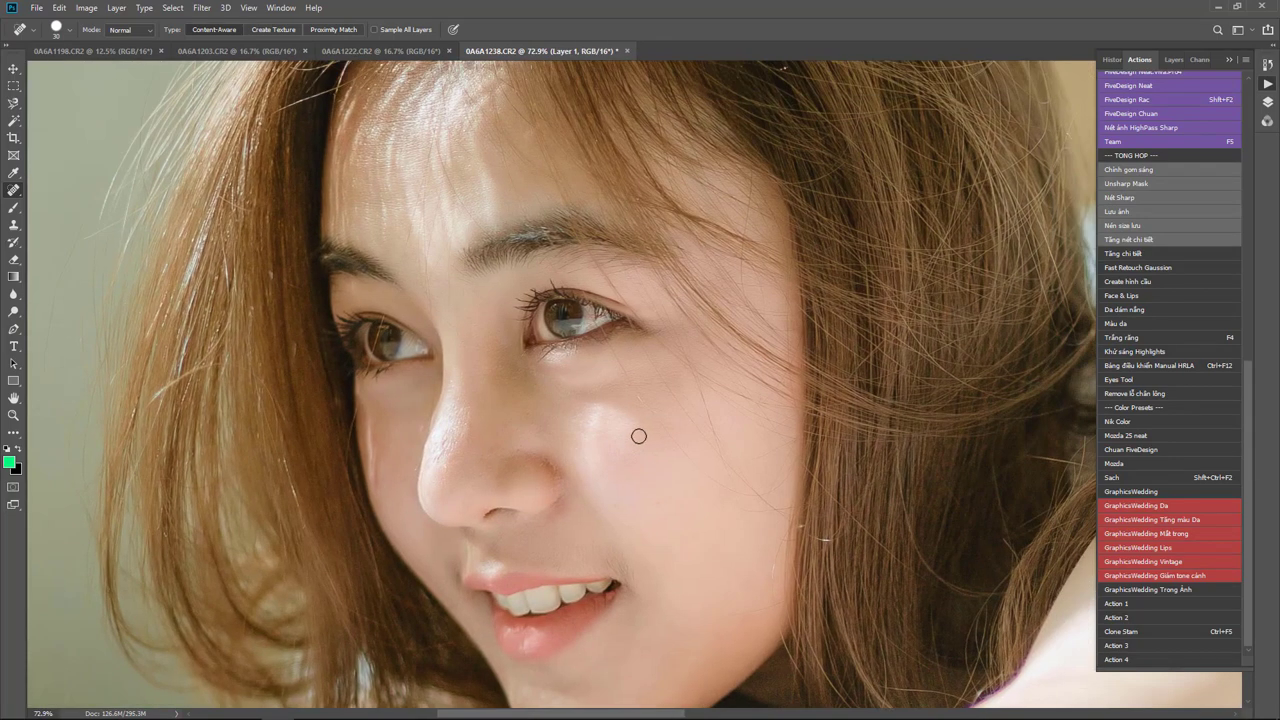
pyautogui.press('e')
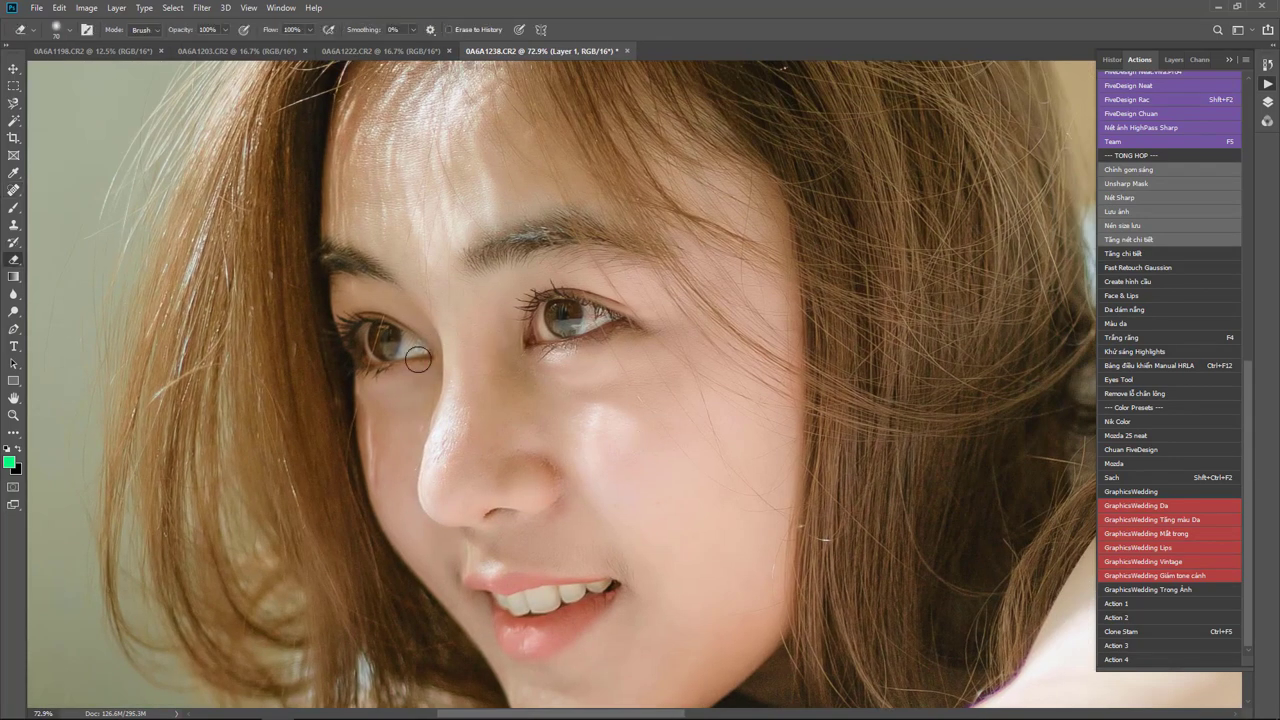
pyautogui.rightClick(430, 360)
pyautogui.click(361, 274)
pyautogui.hotkey('ctrl', '0')
pyautogui.scroll(5, 397, 244)
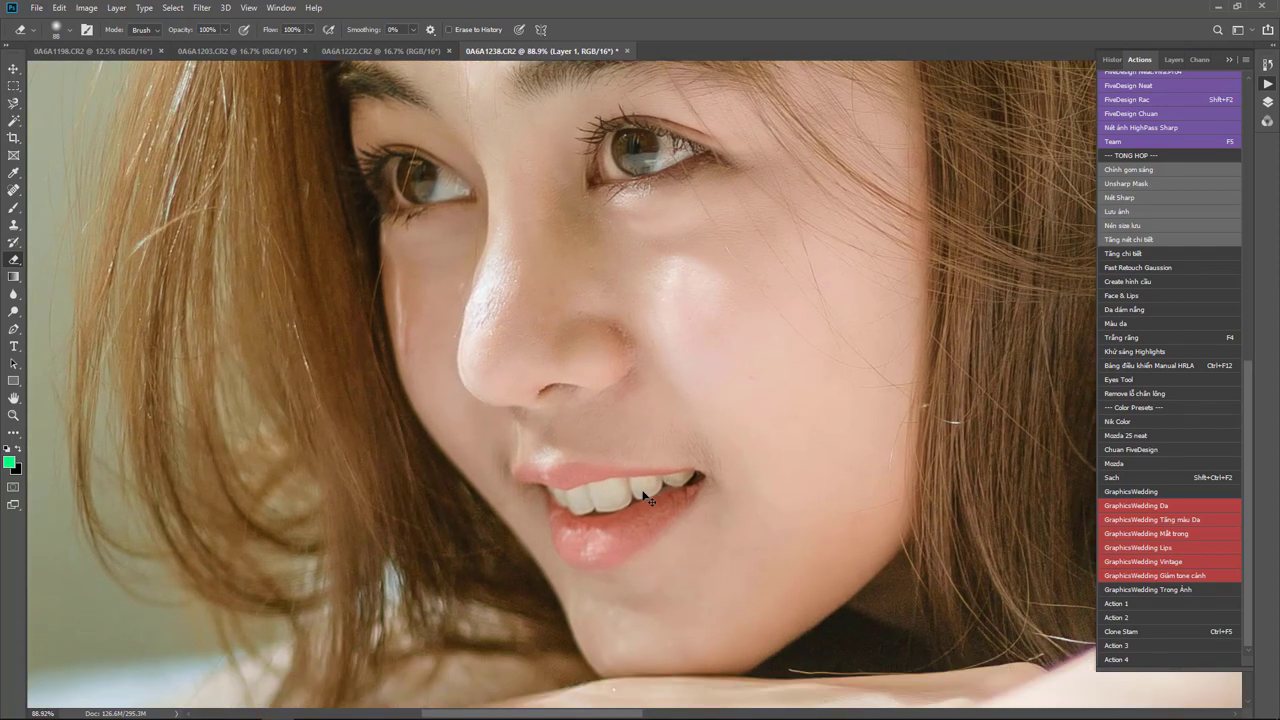
pyautogui.press('v')
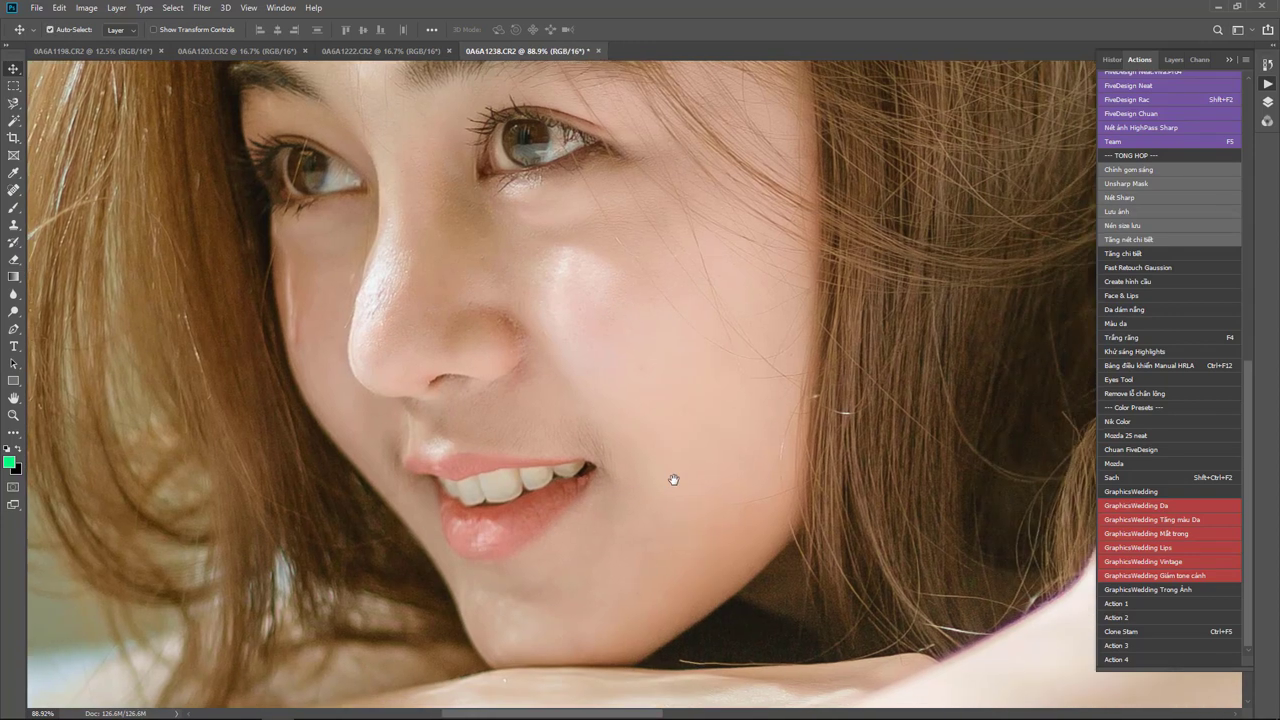
pyautogui.hscroll(3, 674, 477)
pyautogui.click(1148, 628)
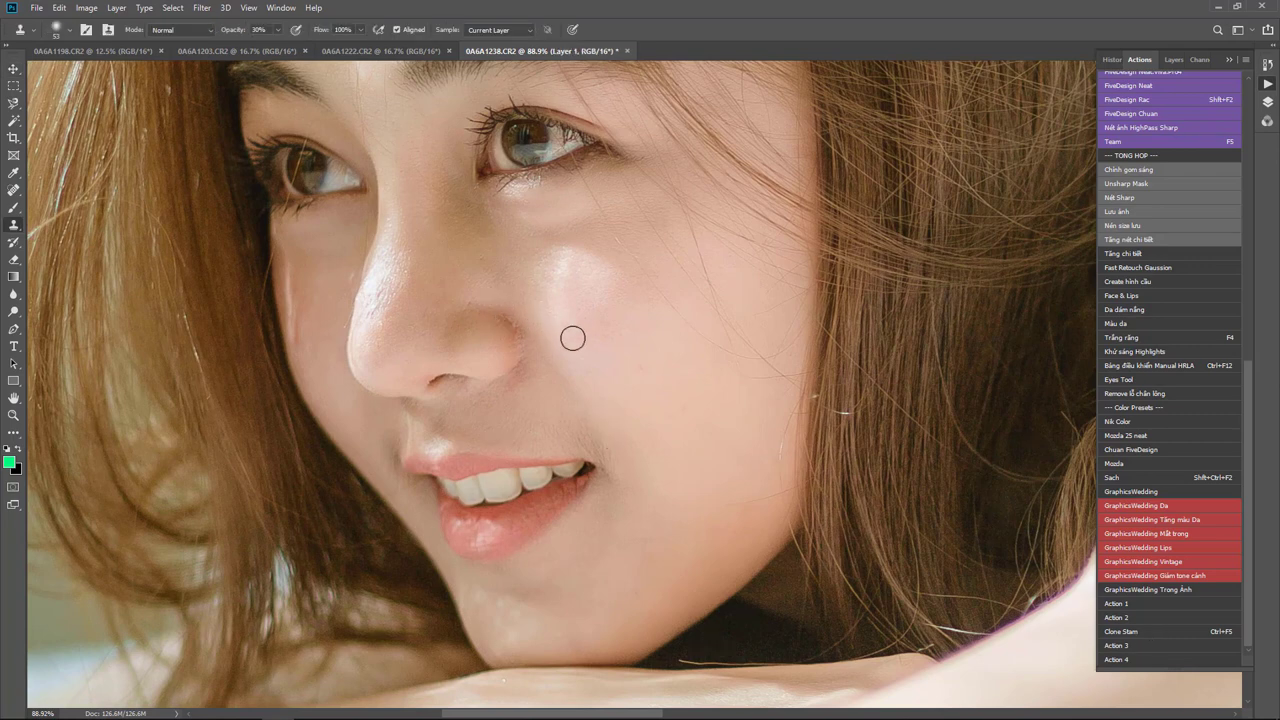
pyautogui.press('b')
pyautogui.rightClick(629, 400)
pyautogui.moveTo(745, 431); pyautogui.dragTo(714, 431)
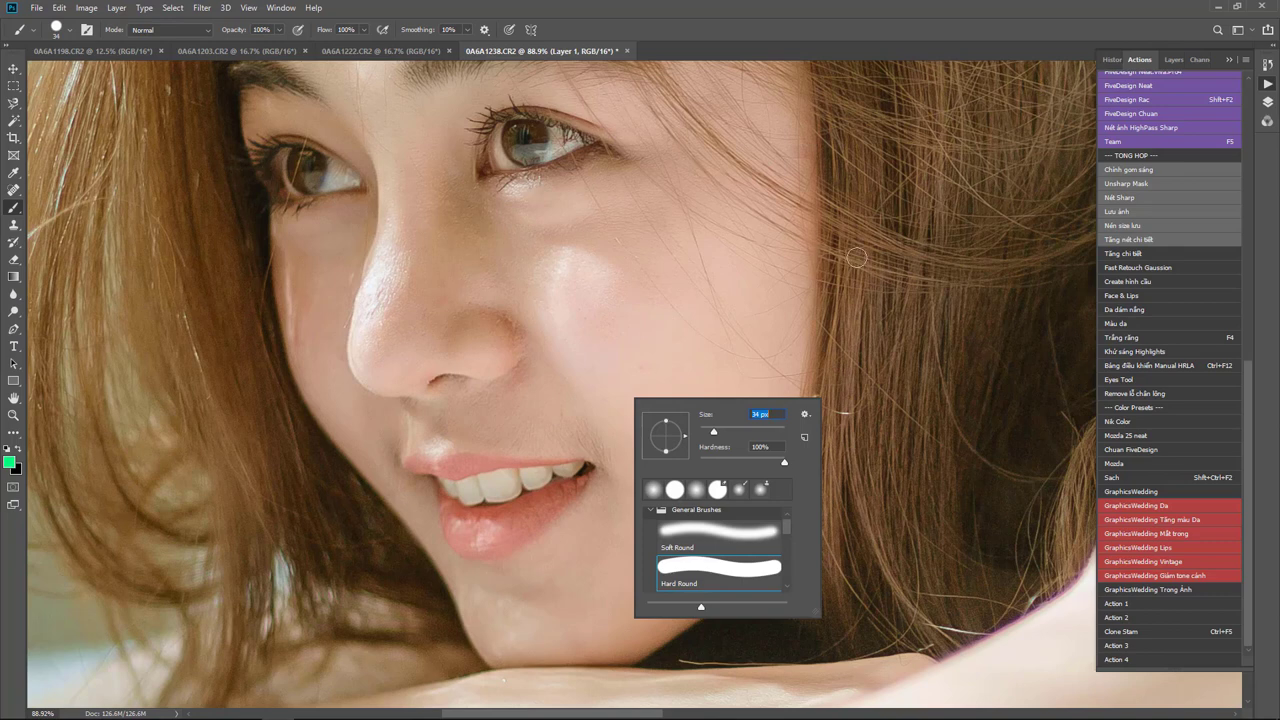
pyautogui.click(380, 319)
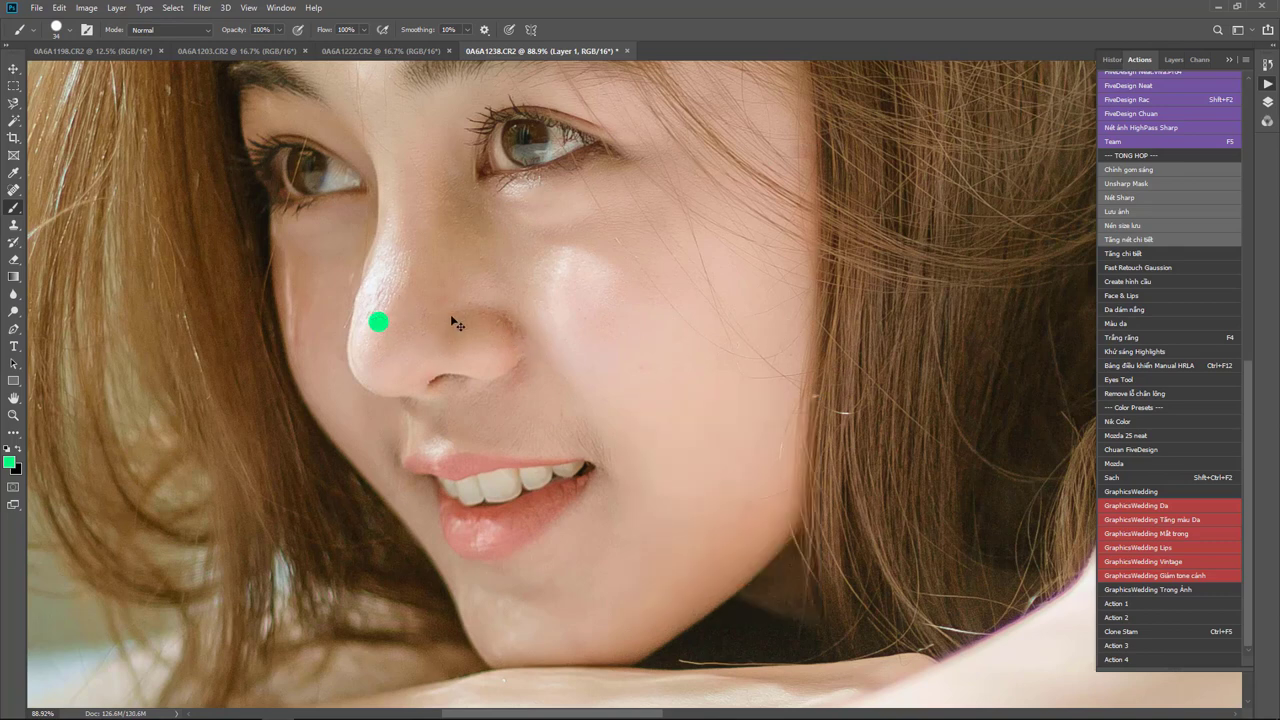
pyautogui.hotkey('ctrl', 'z')
pyautogui.click(1166, 60)
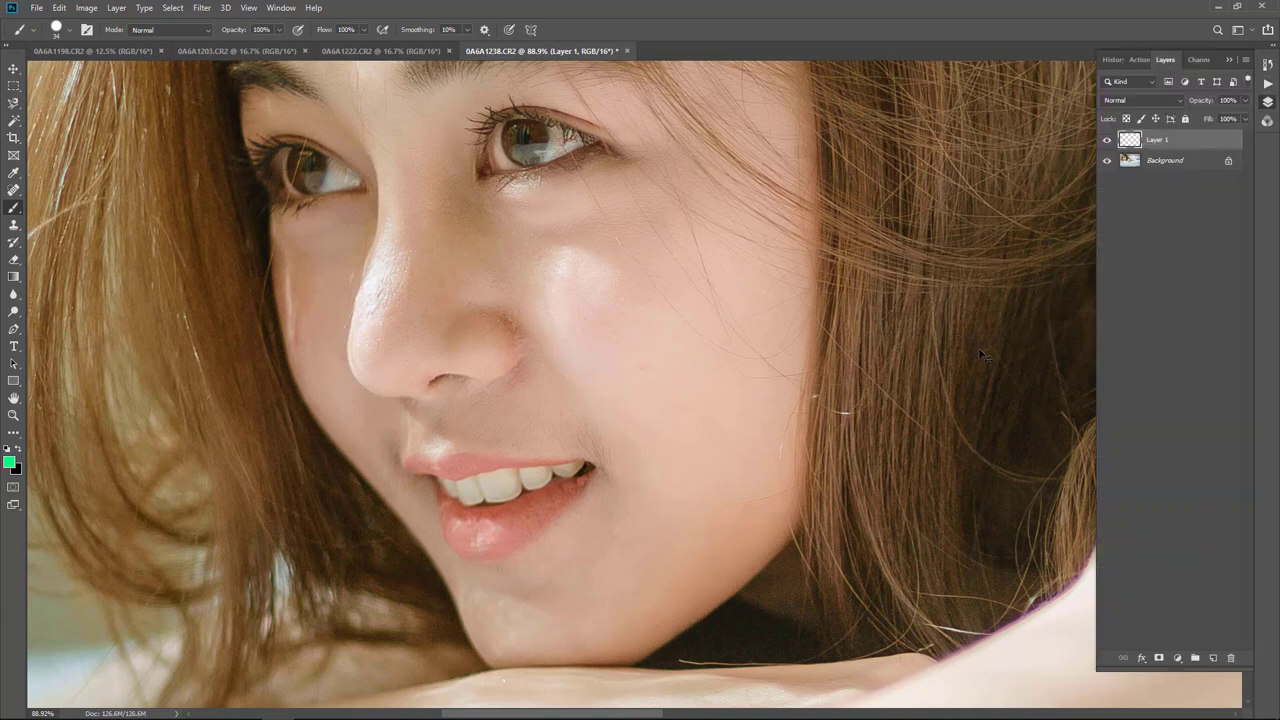
pyautogui.press('Delete')
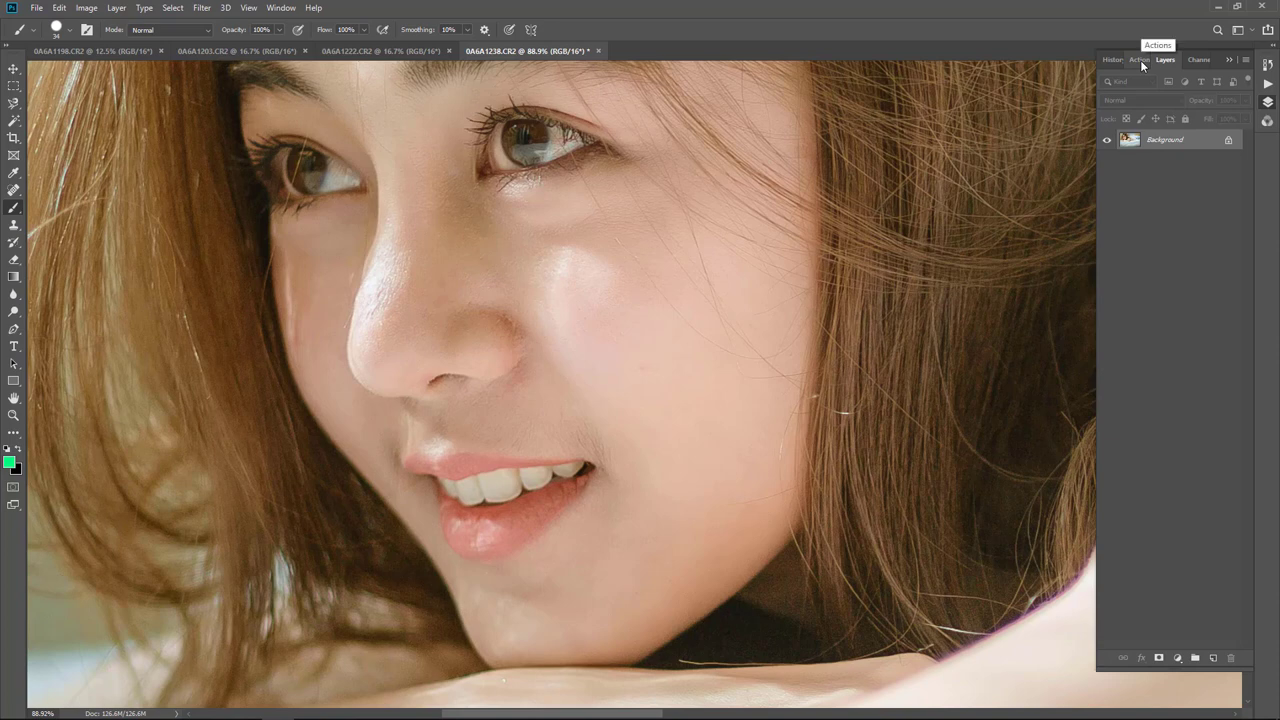
pyautogui.click(1140, 60)
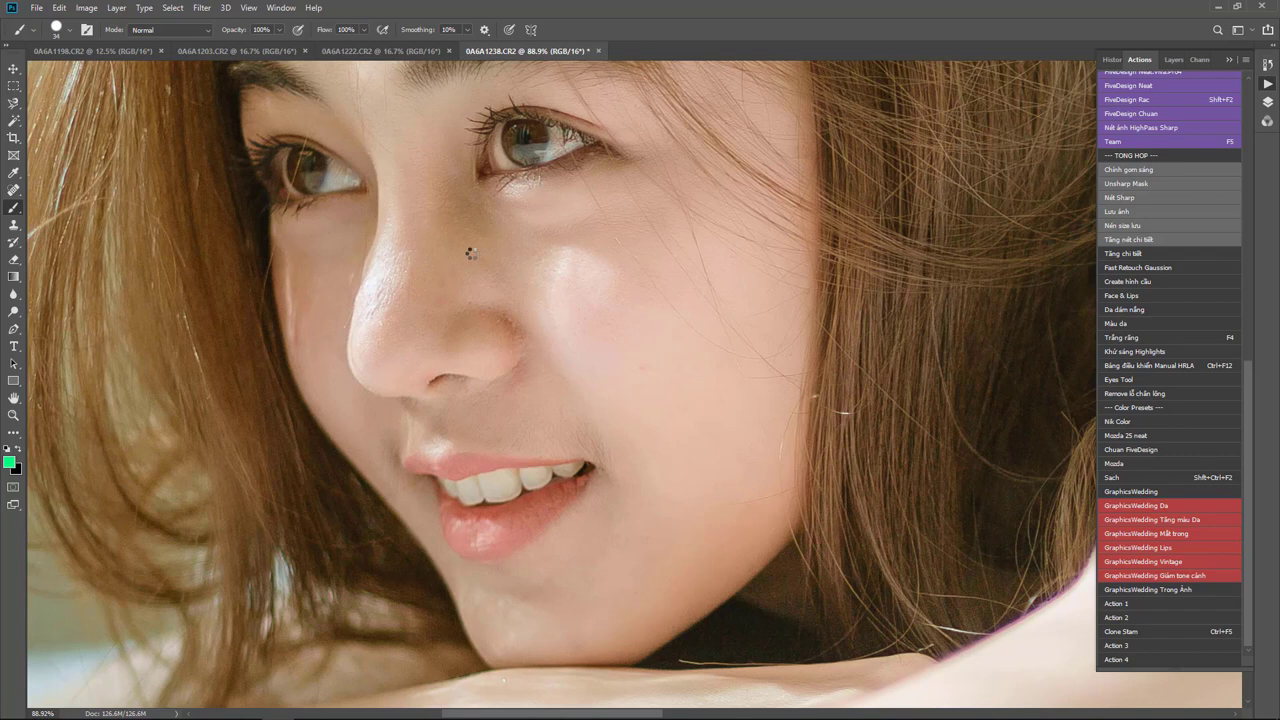
# Run the skin-smoothing action with F4 and set the brush to 40 px.
pyautogui.press('F4')
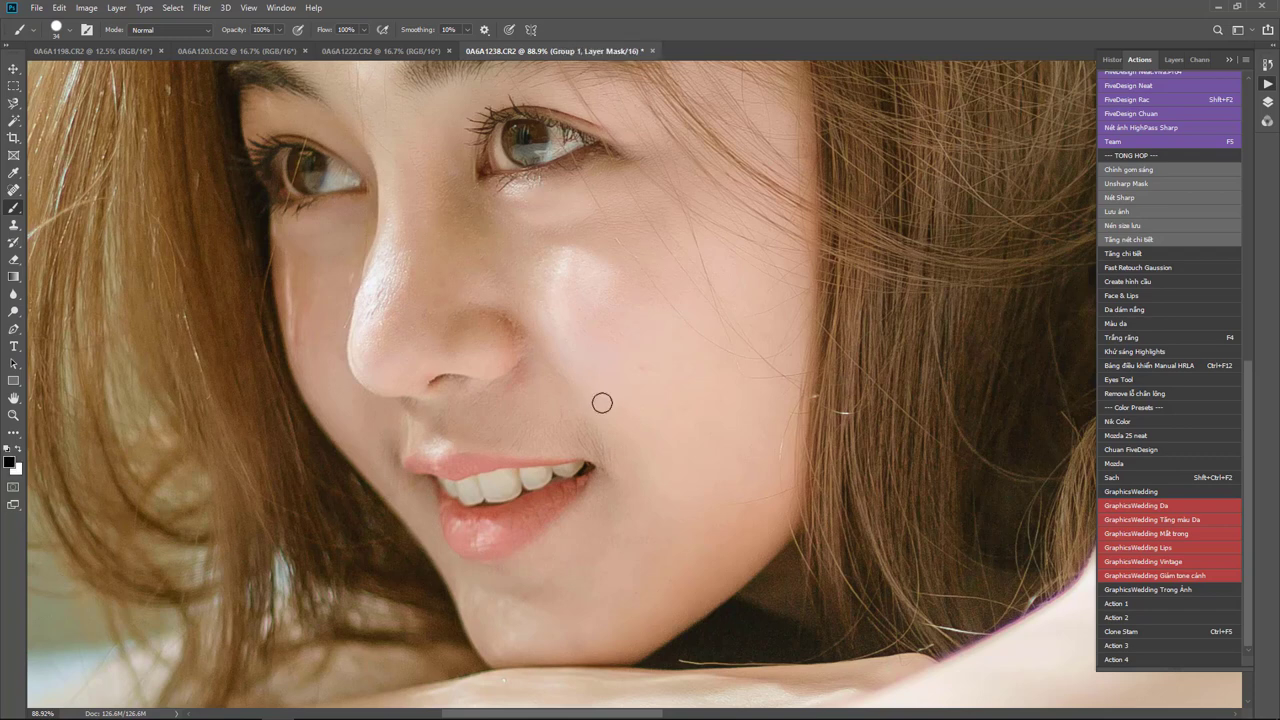
pyautogui.rightClick(533, 305)
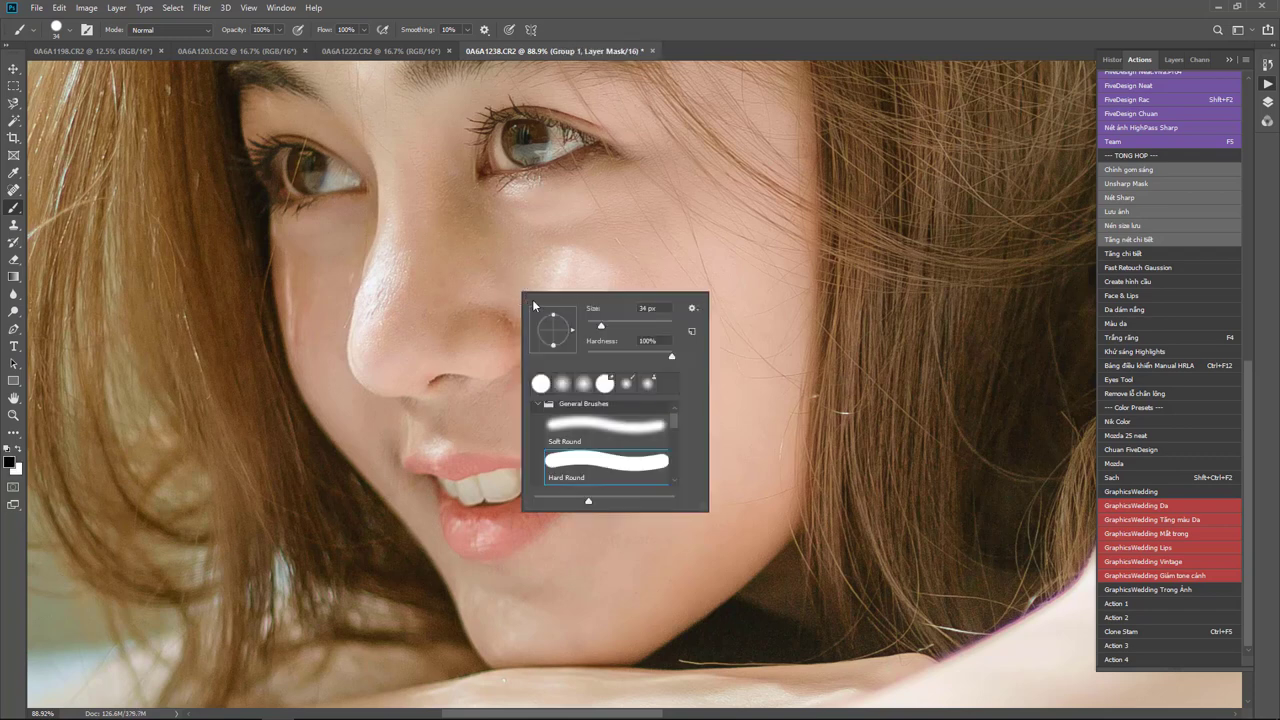
pyautogui.moveTo(599, 324); pyautogui.dragTo(604, 324)
pyautogui.press('Return')
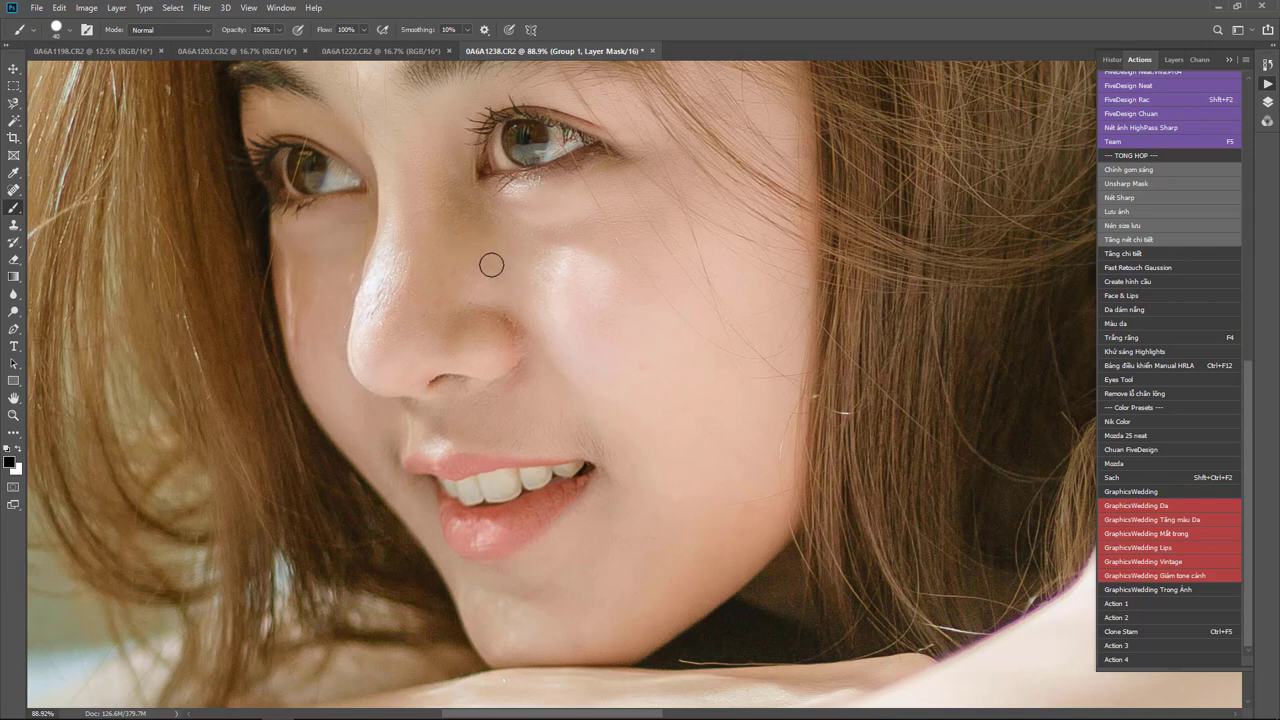
# Make white the painting colour on the mask, working around the mouth and chin.
pyautogui.press('x')
pyautogui.moveTo(690, 540); pyautogui.dragTo(690, 437)
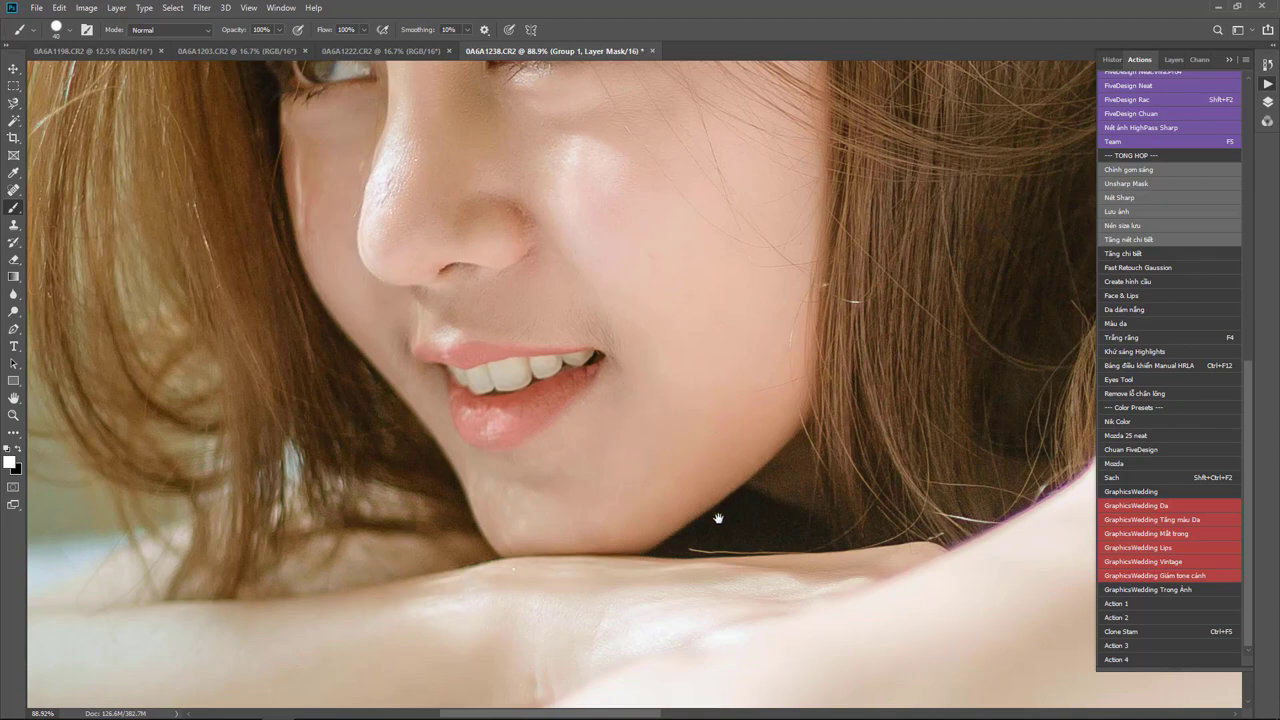
pyautogui.scroll(-2, 717, 517)
pyautogui.hscroll(1, 640, 451)
pyautogui.hotkey('ctrl', '0')
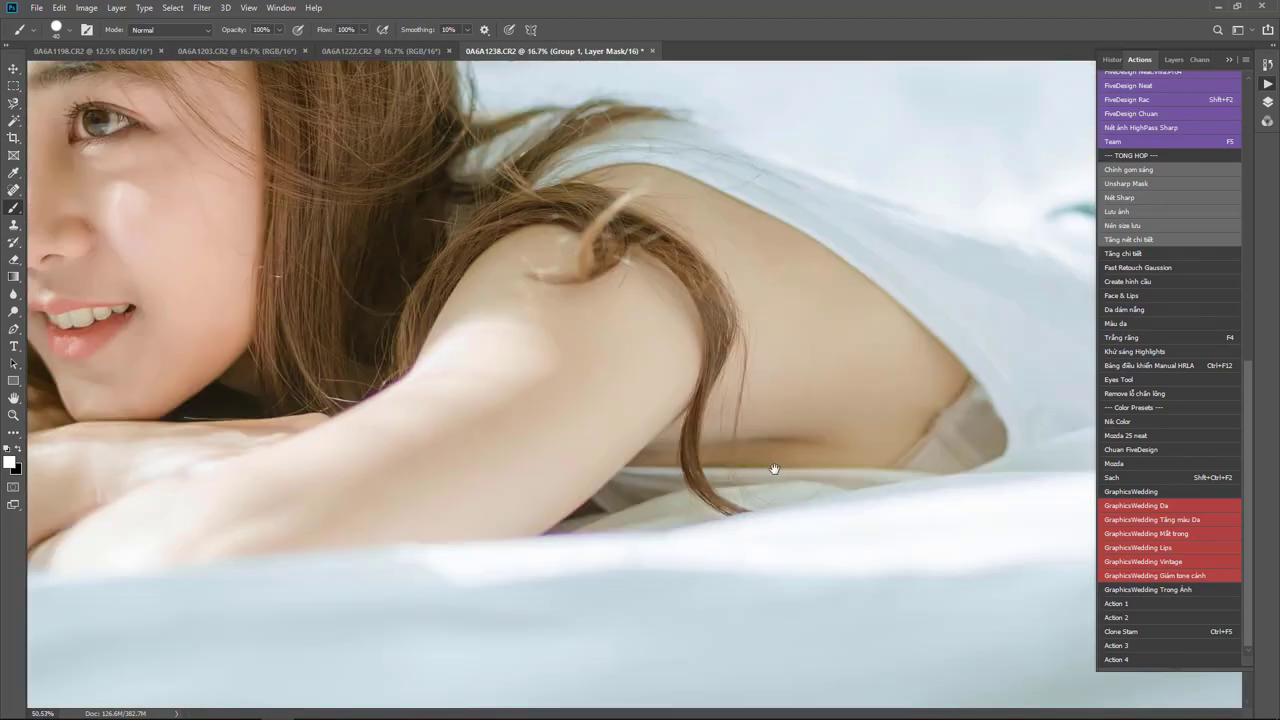
# Zoom in on the woman's eyes and nose.
pyautogui.moveTo(625, 365); pyautogui.dragTo(800, 470)
pyautogui.moveTo(377, 301); pyautogui.dragTo(866, 457)
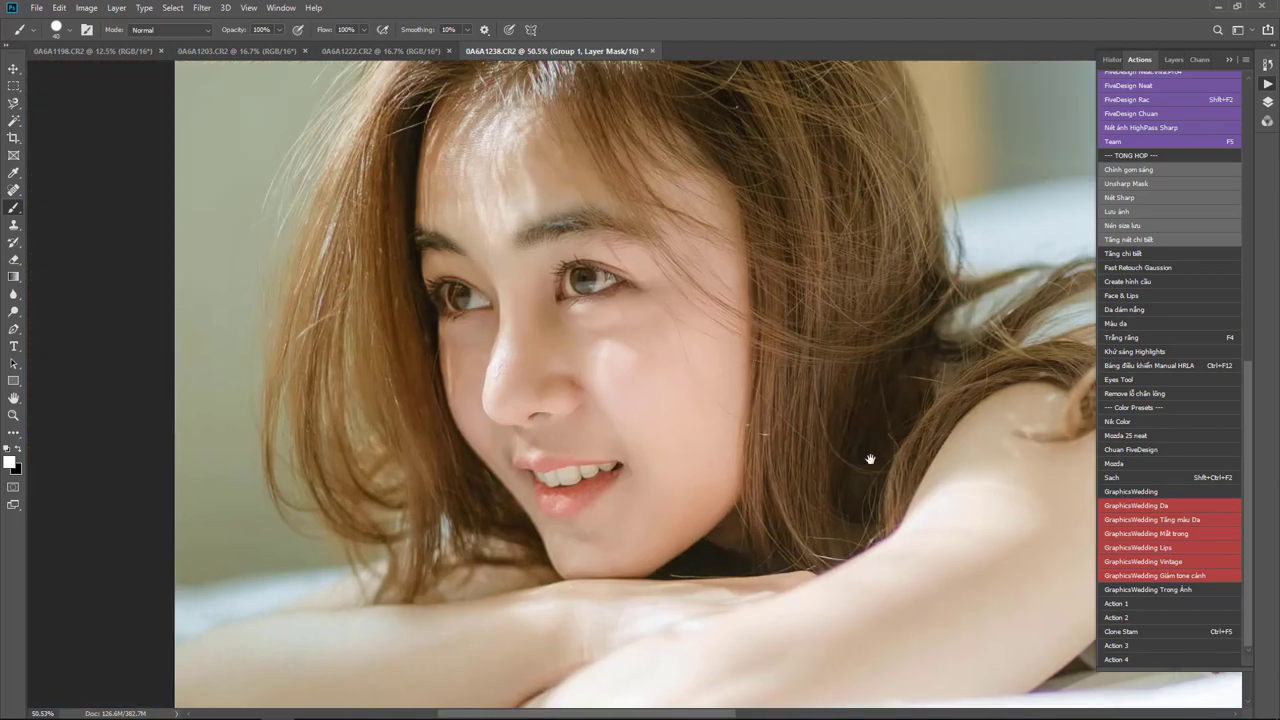
pyautogui.click(674, 463)
pyautogui.moveTo(591, 434)
pyautogui.mouseDown()
pyautogui.moveTo(696, 471)
pyautogui.moveTo(606, 277)
pyautogui.mouseUp()
pyautogui.scroll(1, 696, 471)
pyautogui.scroll(4, 649, 509)
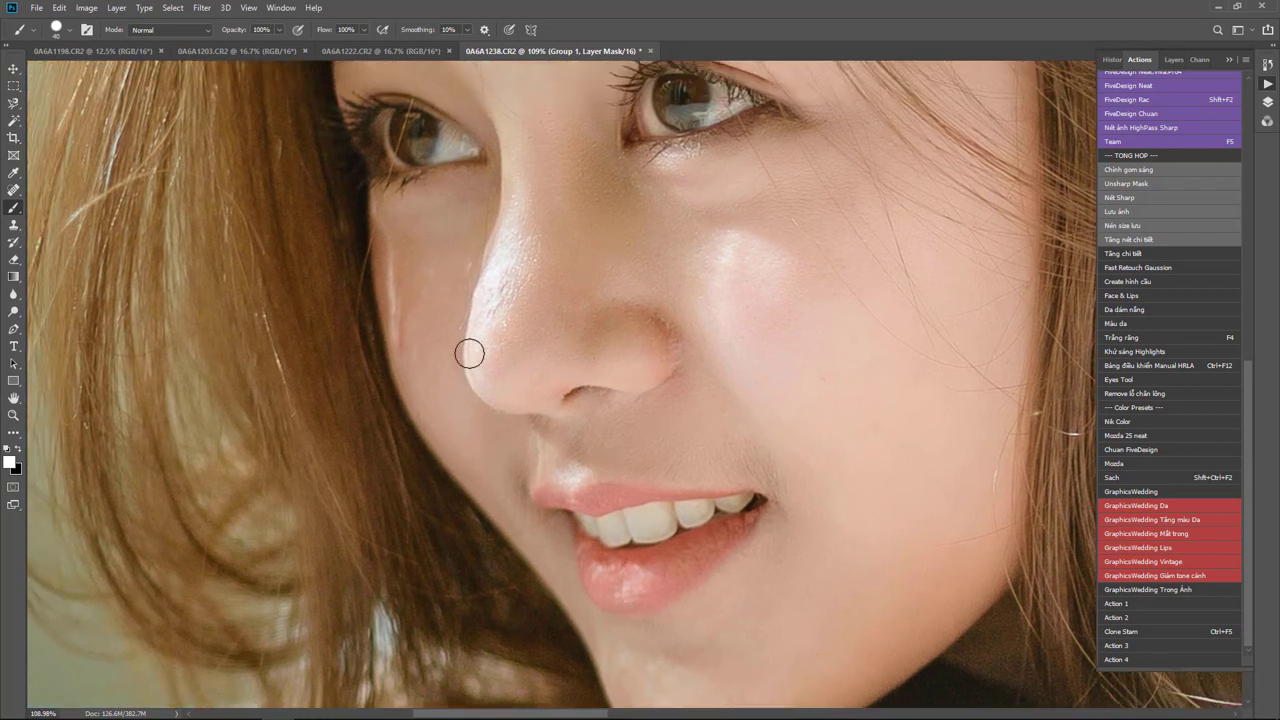
# Set the mask brush to a Soft Round tip at about 23 px.
pyautogui.rightClick(470, 353)
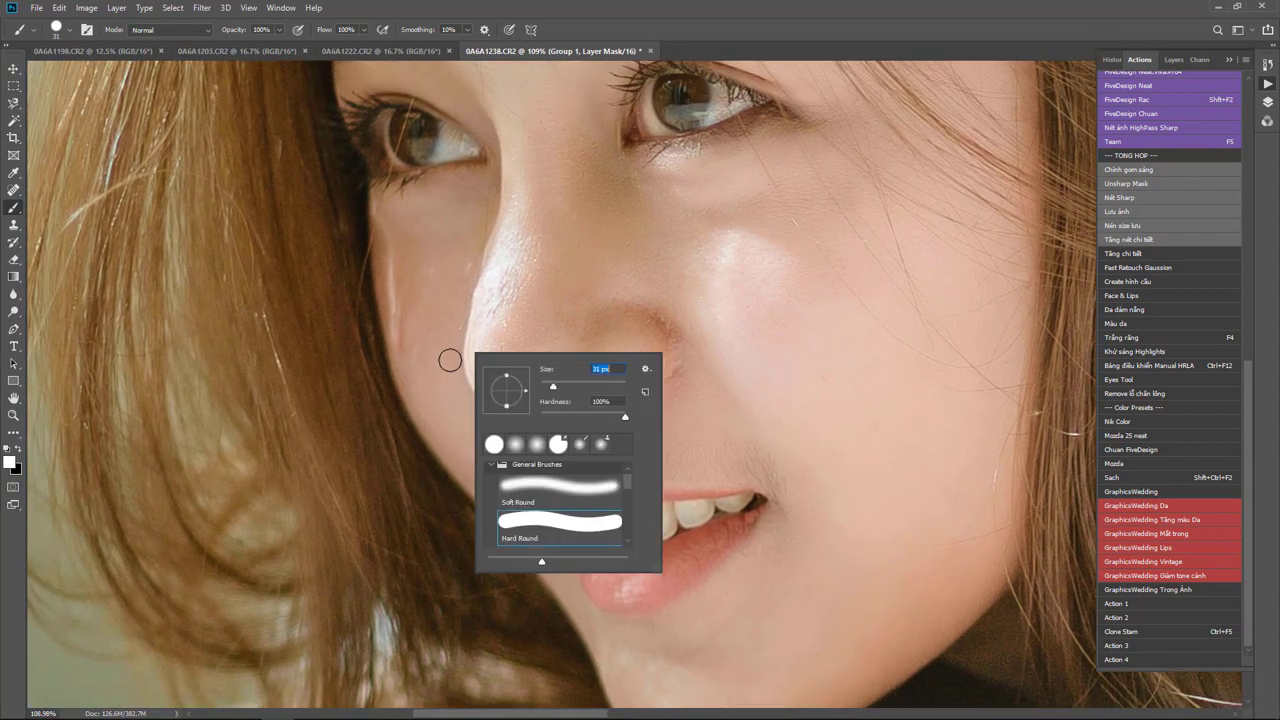
pyautogui.press('Return')
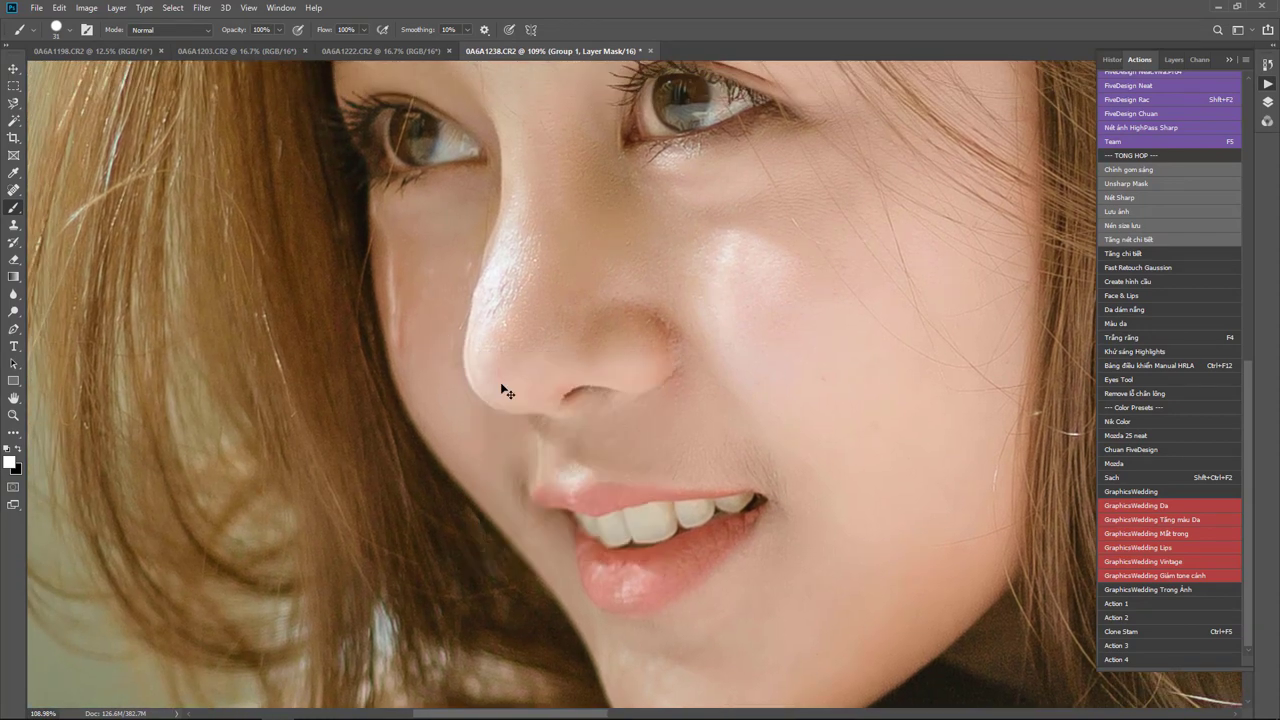
pyautogui.rightClick(452, 337)
pyautogui.click(540, 468)
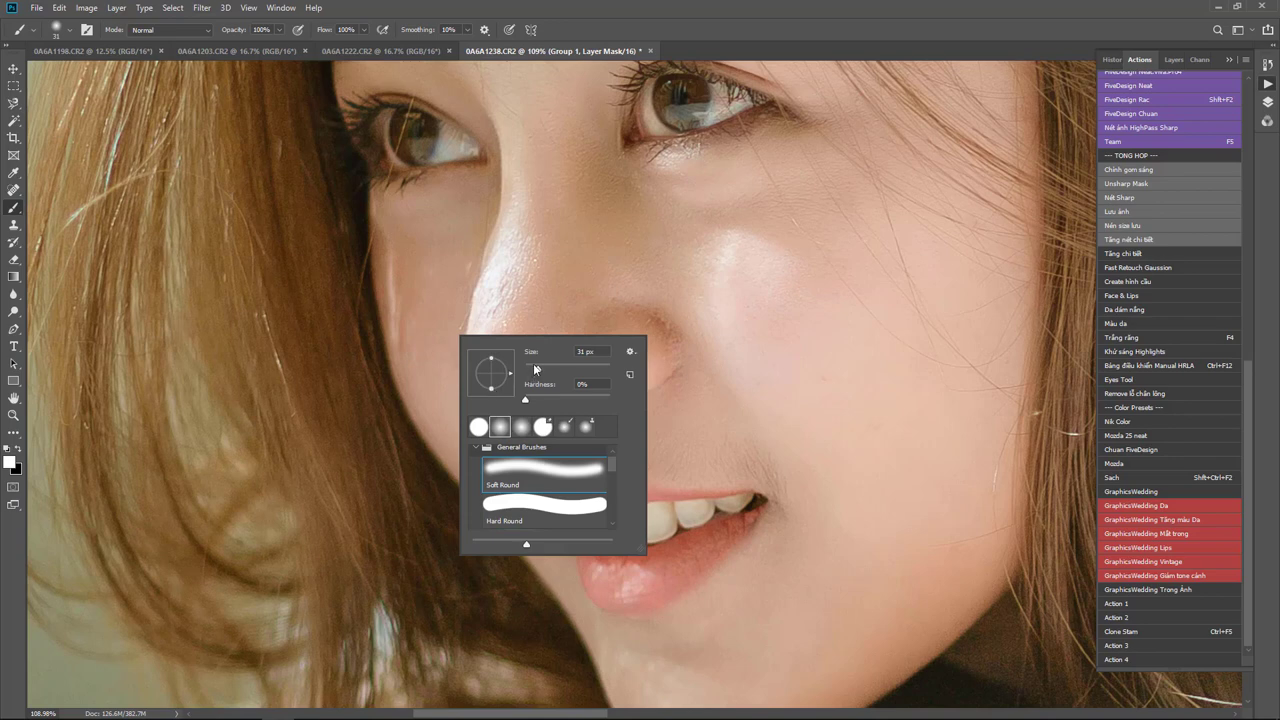
pyautogui.moveTo(533, 363); pyautogui.dragTo(531, 363)
pyautogui.press('Return')
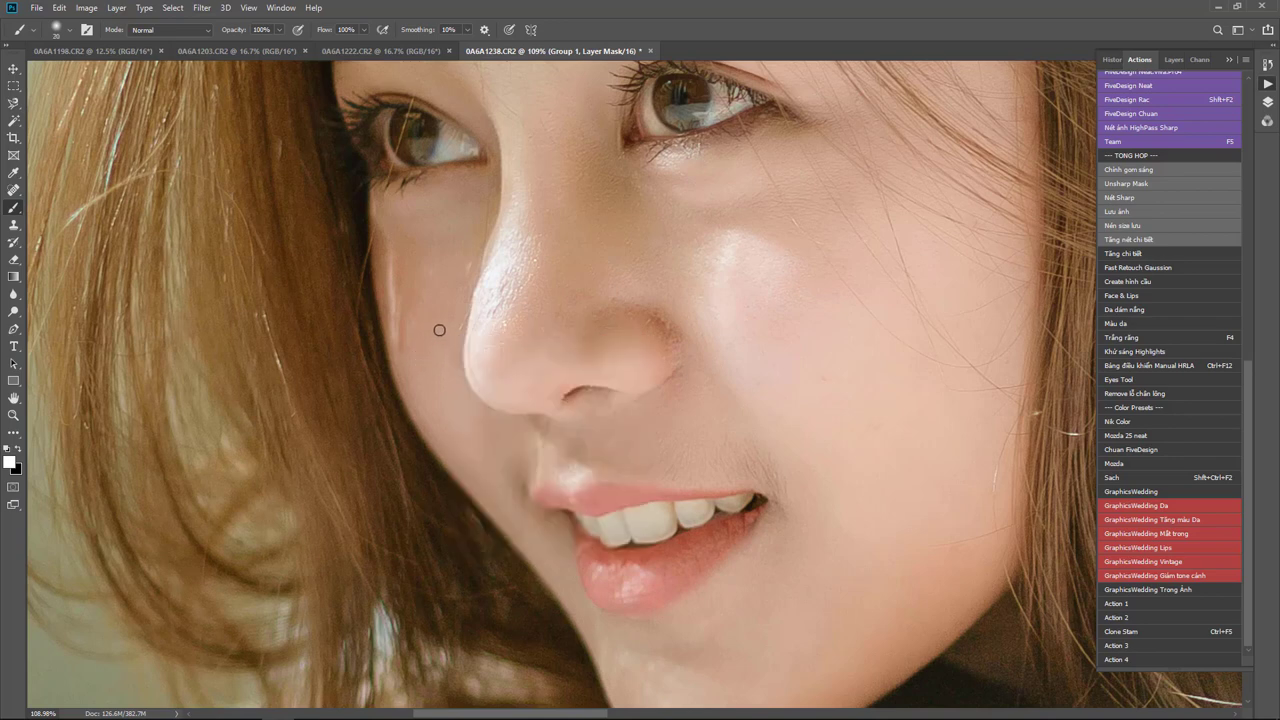
pyautogui.rightClick(453, 298)
pyautogui.moveTo(519, 323); pyautogui.dragTo(522, 323)
pyautogui.press('Return')
pyautogui.scroll(2, 452, 255)
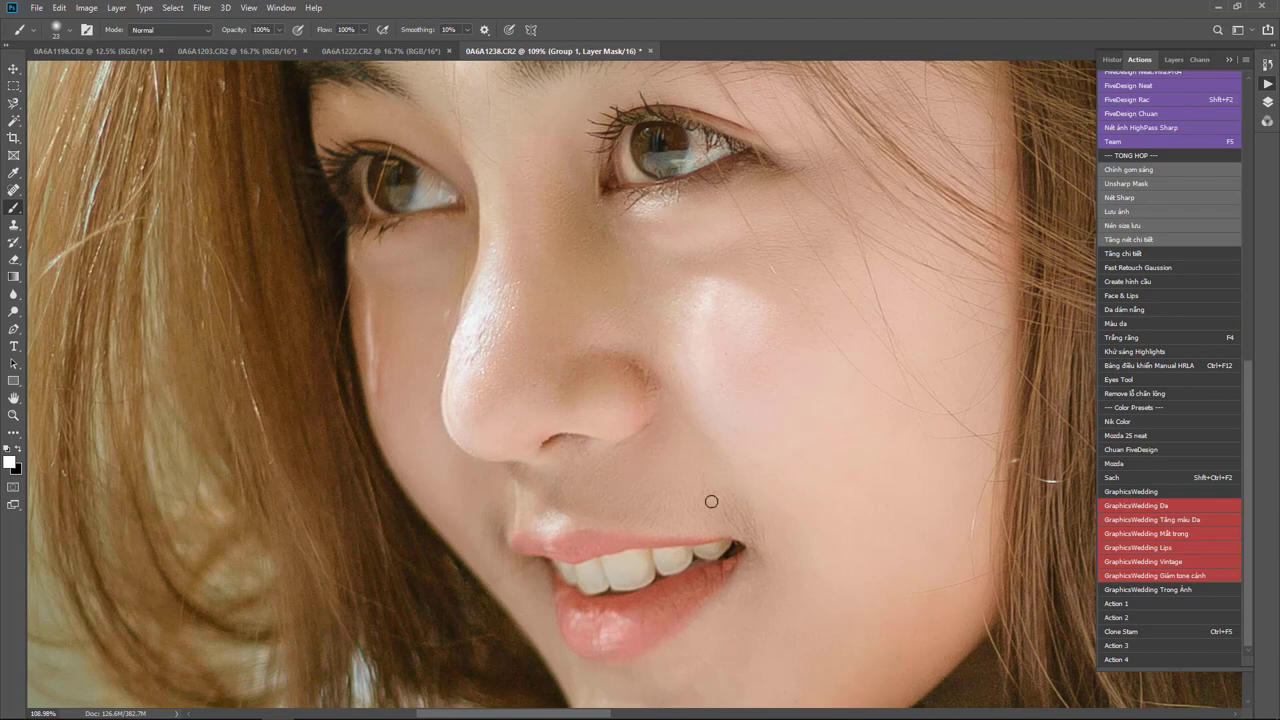
# Merge the skin smoothing into the photo and shrink the healing brush to 15.
pyautogui.hotkey('ctrl', 'shift', 'e')
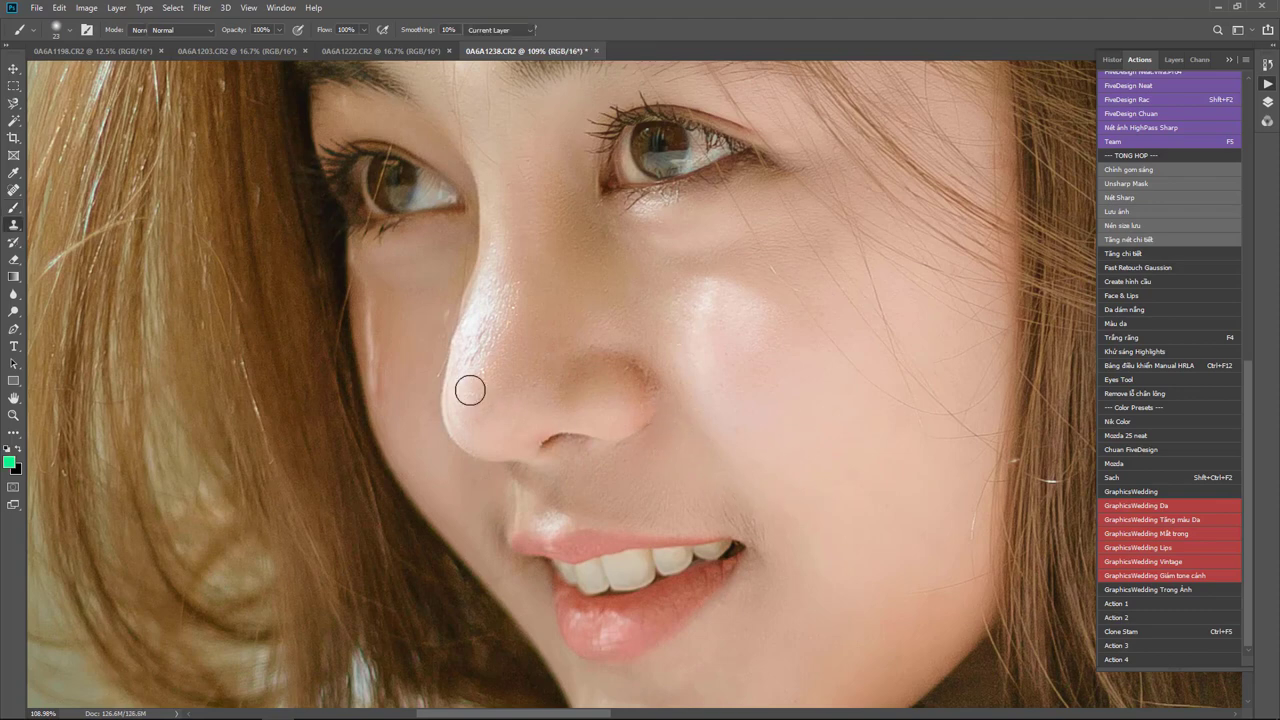
pyautogui.press('j')
pyautogui.press('[')
pyautogui.press('[')
pyautogui.press('[')
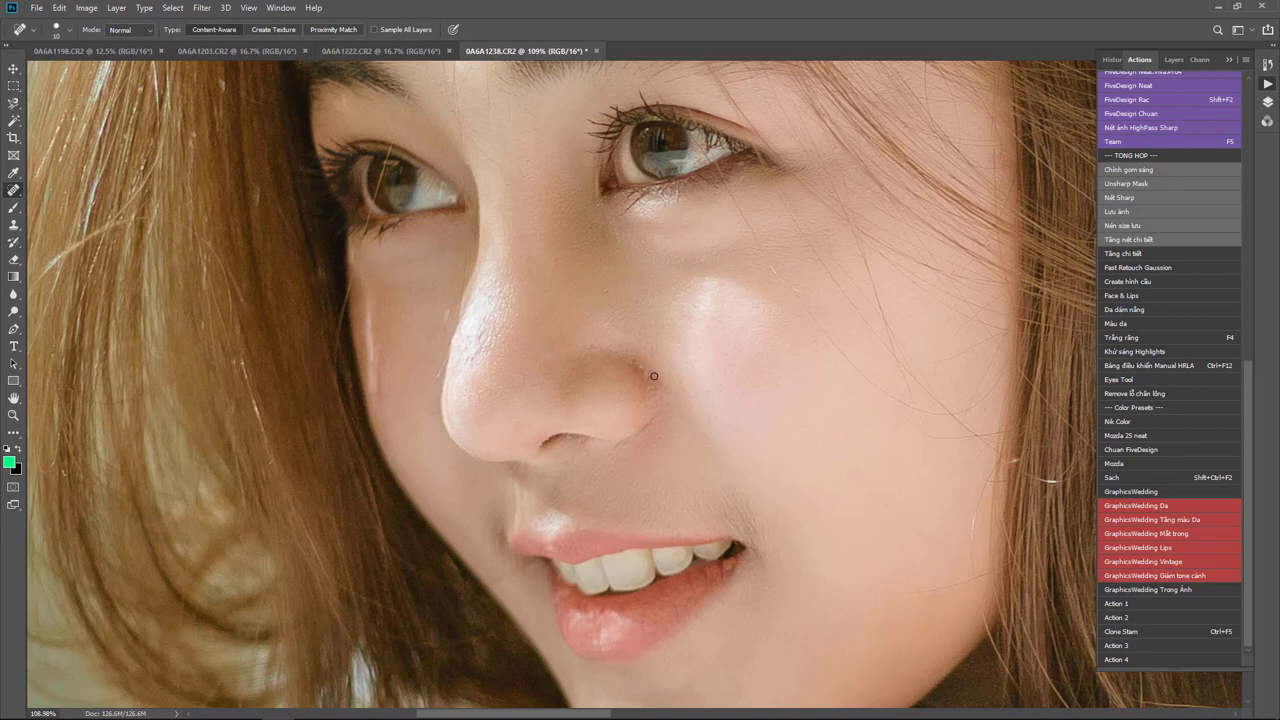
# Switch to the Clone Stamp and sample clean skin beside the nose.
pyautogui.press('s')
pyautogui.rightClick(610, 375)
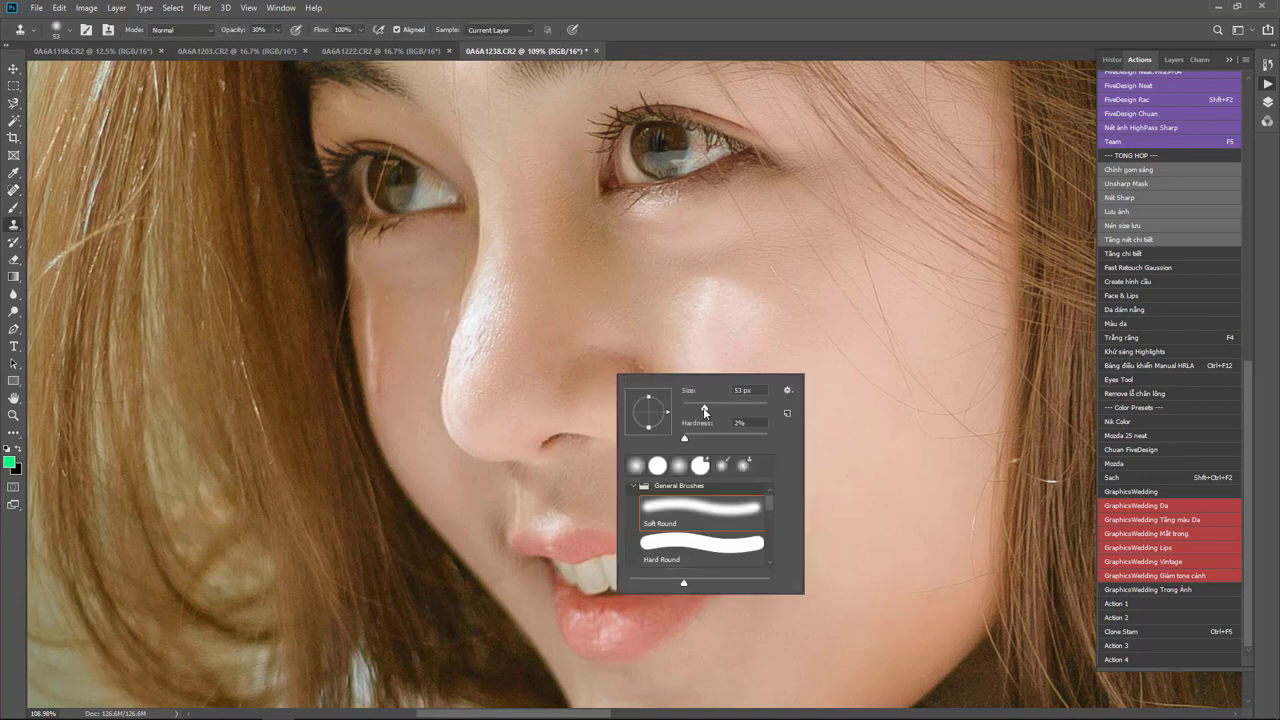
pyautogui.press('Escape')
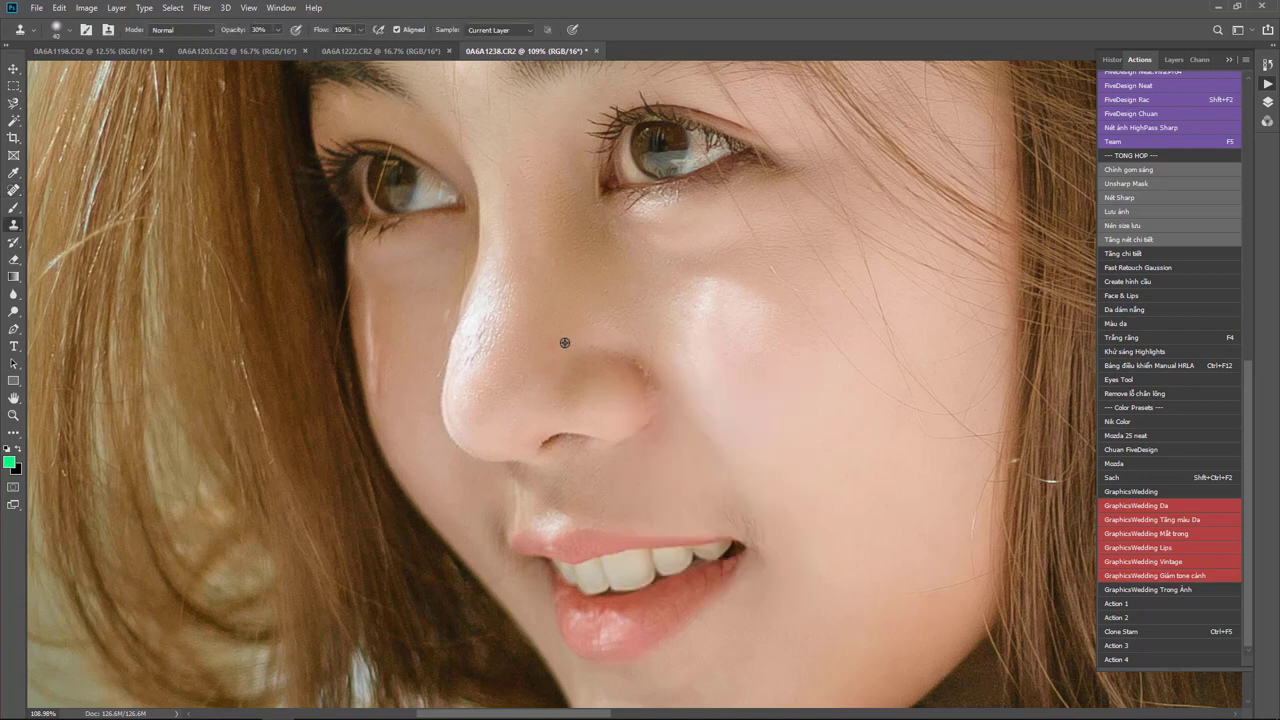
pyautogui.keyDown('alt'); pyautogui.click(621, 363); pyautogui.keyUp('alt')
# Run the teeth-whitening action to add the masked White_Teeth layer.
pyautogui.scroll(-1, 640, 445)
pyautogui.hscroll(-1, 640, 445)
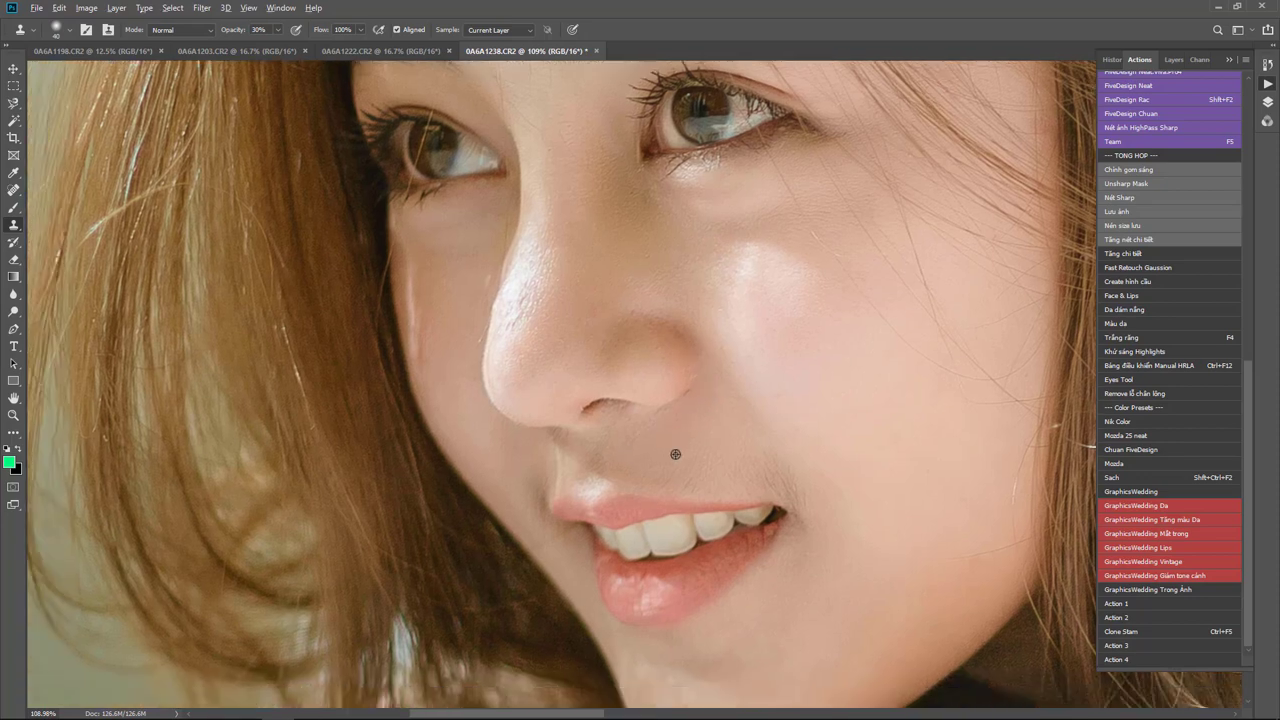
pyautogui.scroll(-3, 740, 591)
pyautogui.hscroll(2, 726, 534)
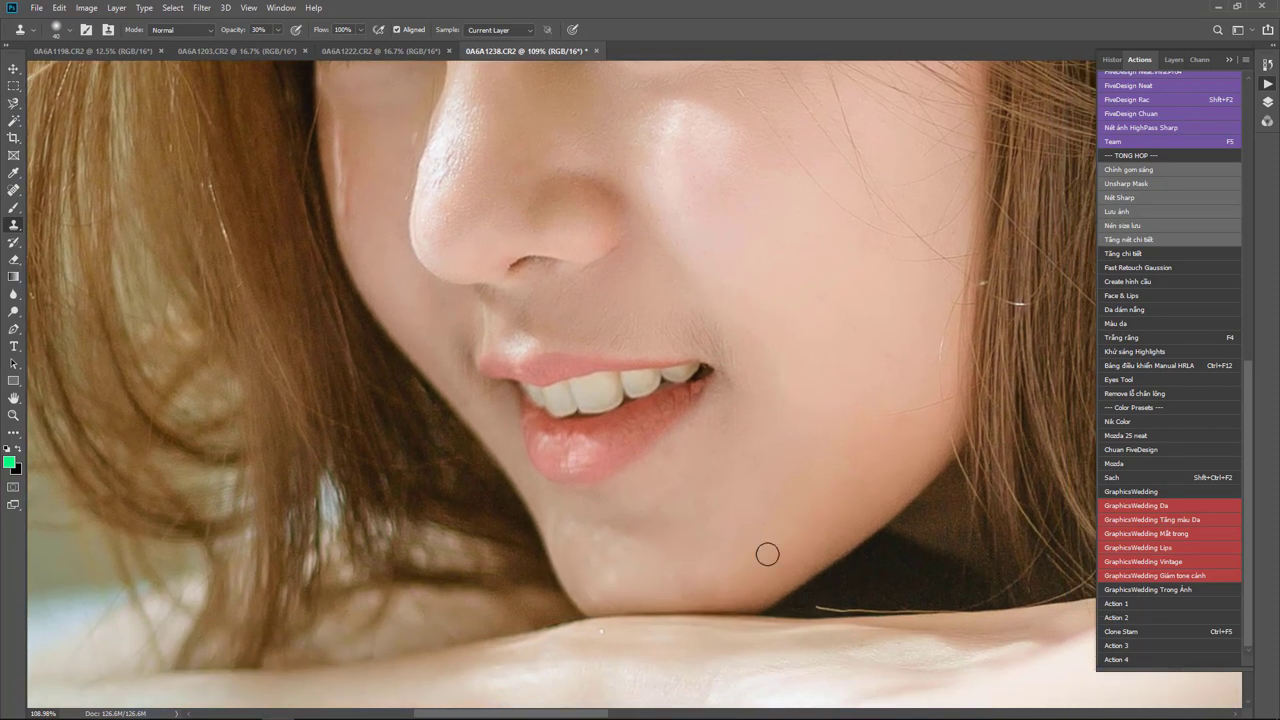
pyautogui.press('F4')
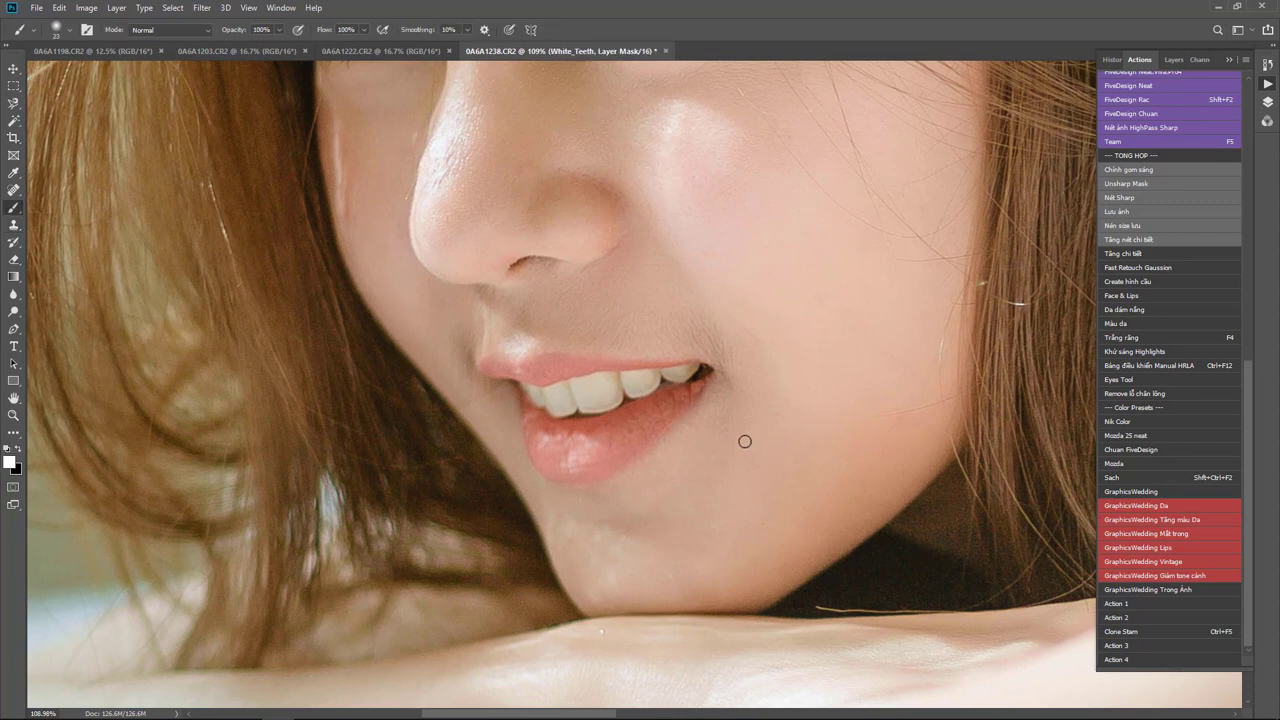
# Whiten the right side of the smile with a 39 px Hard Round brush at about 73% opacity.
pyautogui.rightClick(706, 343)
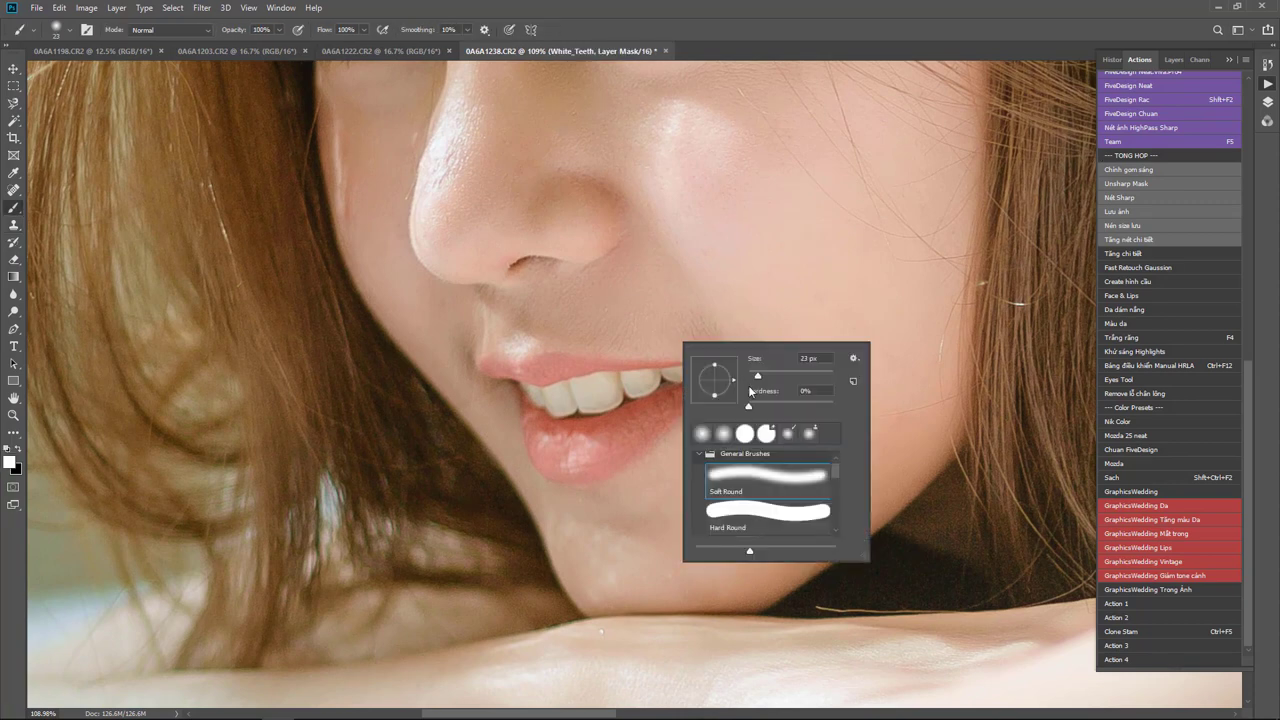
pyautogui.click(771, 376)
pyautogui.click(740, 513)
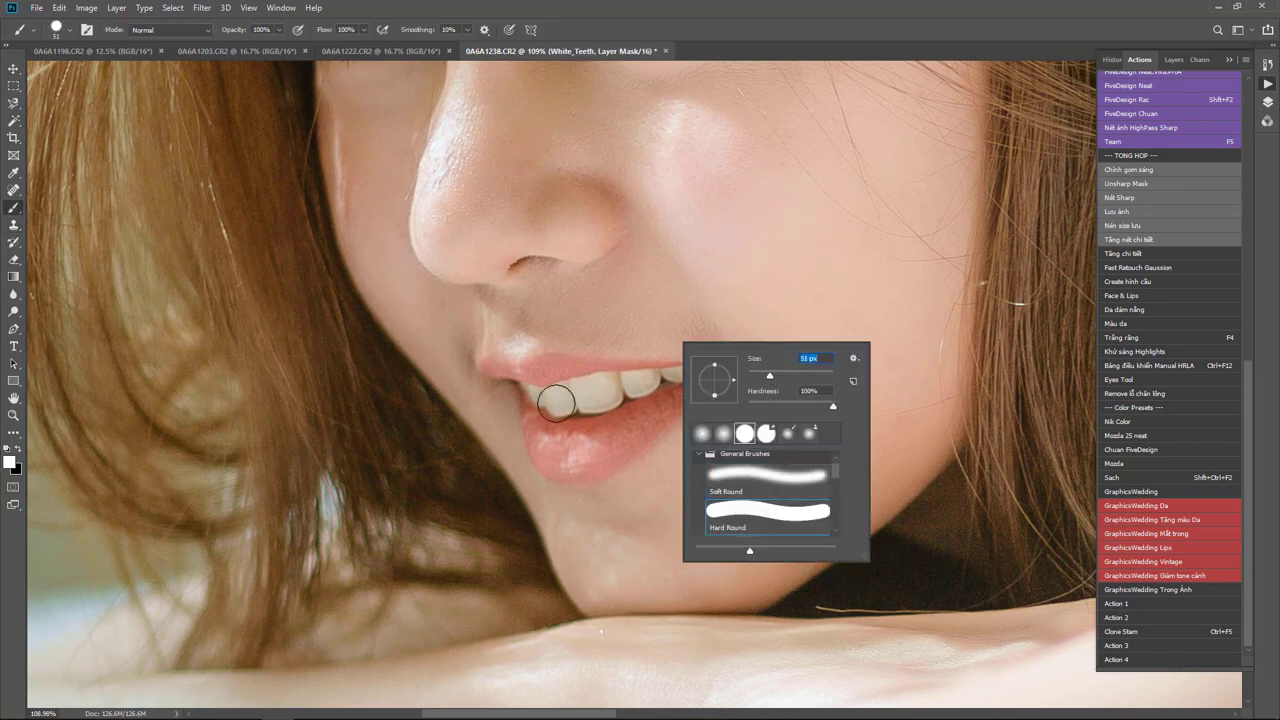
pyautogui.click(765, 376)
pyautogui.click(277, 36)
pyautogui.moveTo(257, 45); pyautogui.dragTo(265, 44)
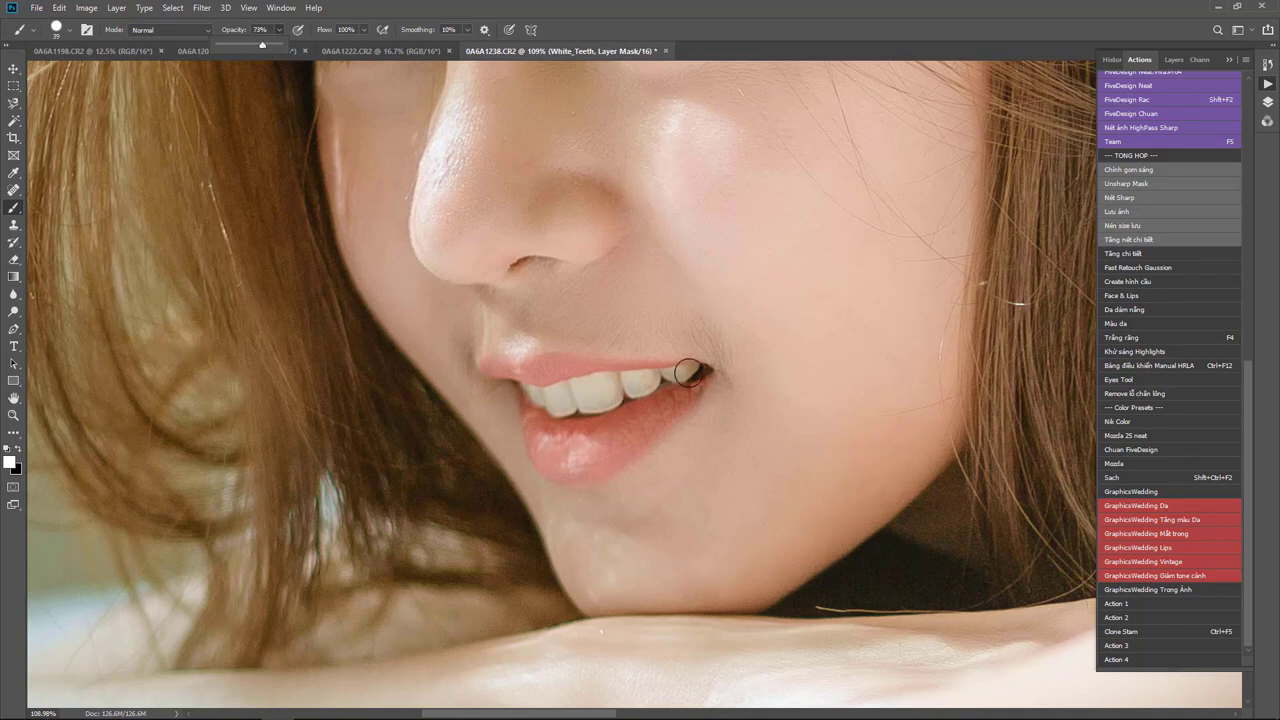
pyautogui.moveTo(690, 372); pyautogui.dragTo(646, 390)
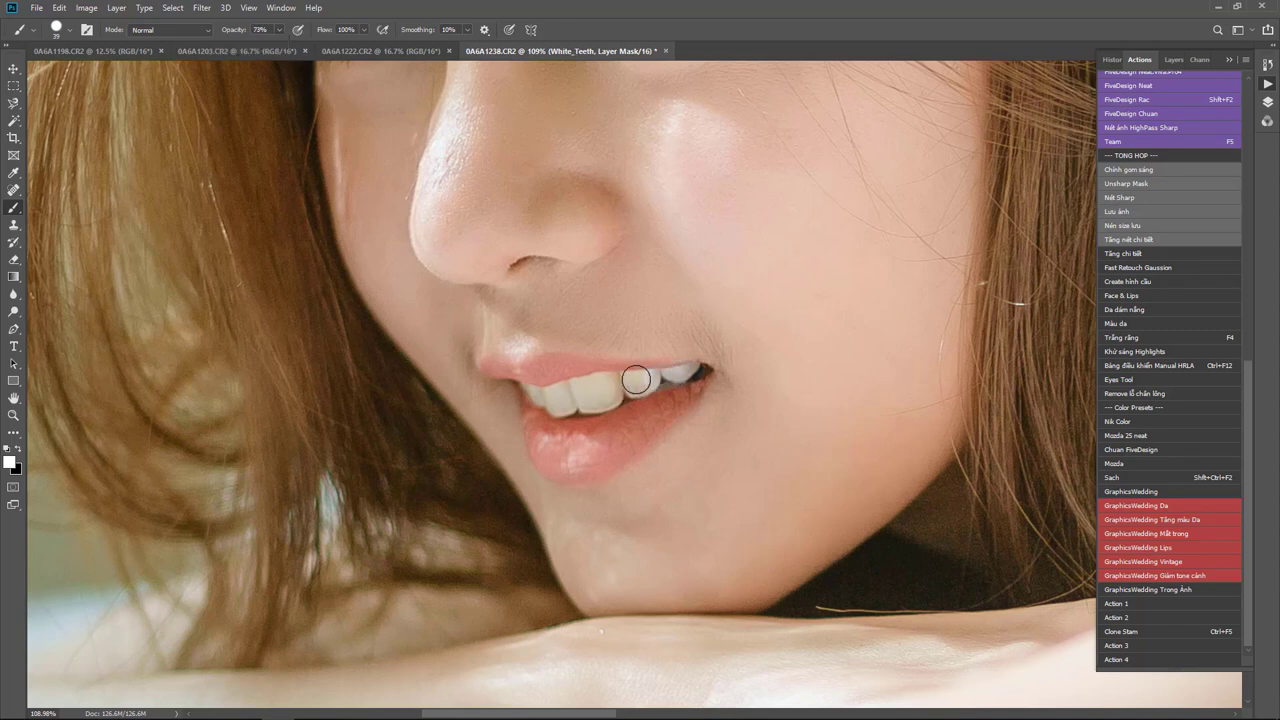
# Whiten the teeth across the smile more lightly at 55% opacity.
pyautogui.rightClick(706, 399)
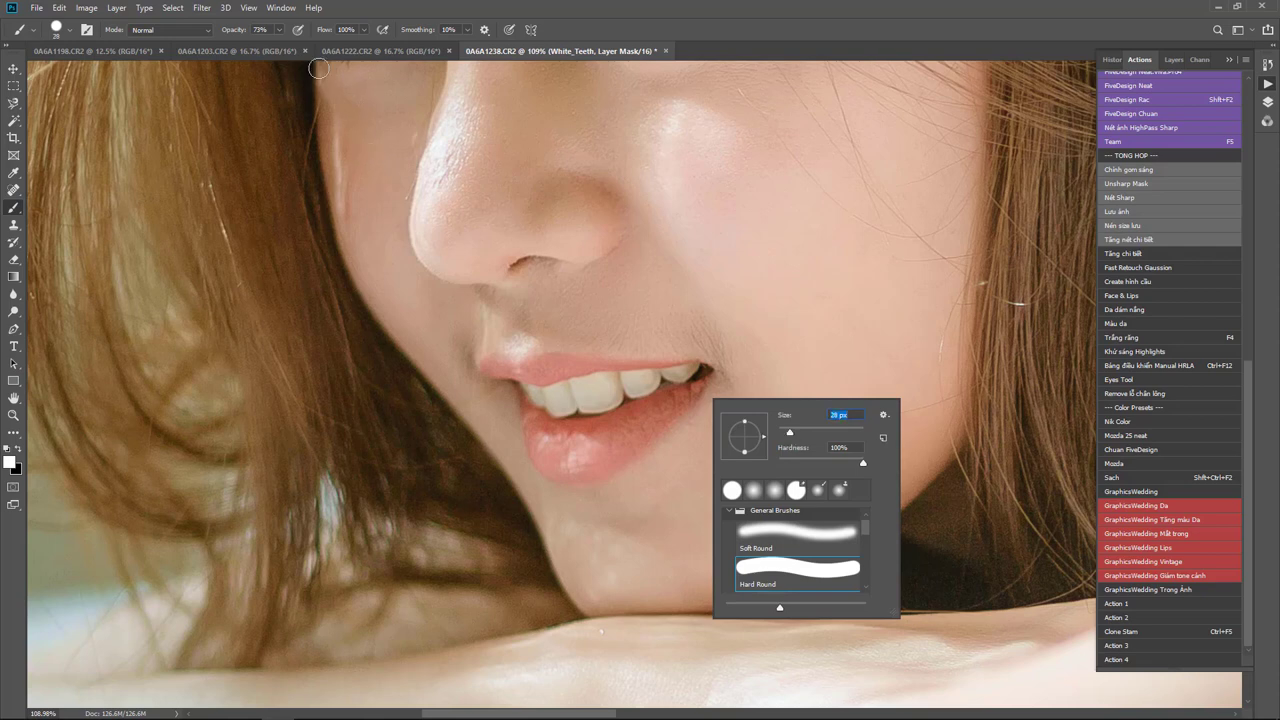
pyautogui.click(279, 29)
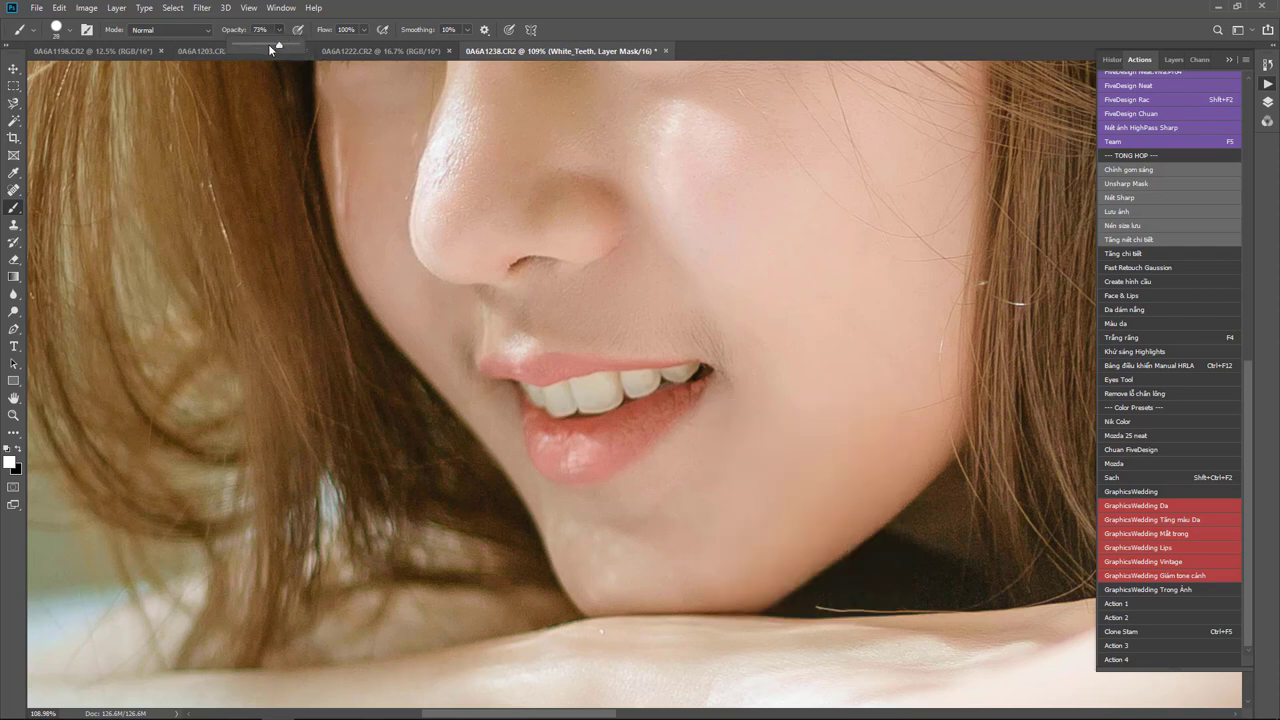
pyautogui.click(676, 376)
pyautogui.moveTo(647, 379)
pyautogui.mouseDown()
pyautogui.moveTo(527, 396)
pyautogui.moveTo(619, 396)
pyautogui.mouseUp()
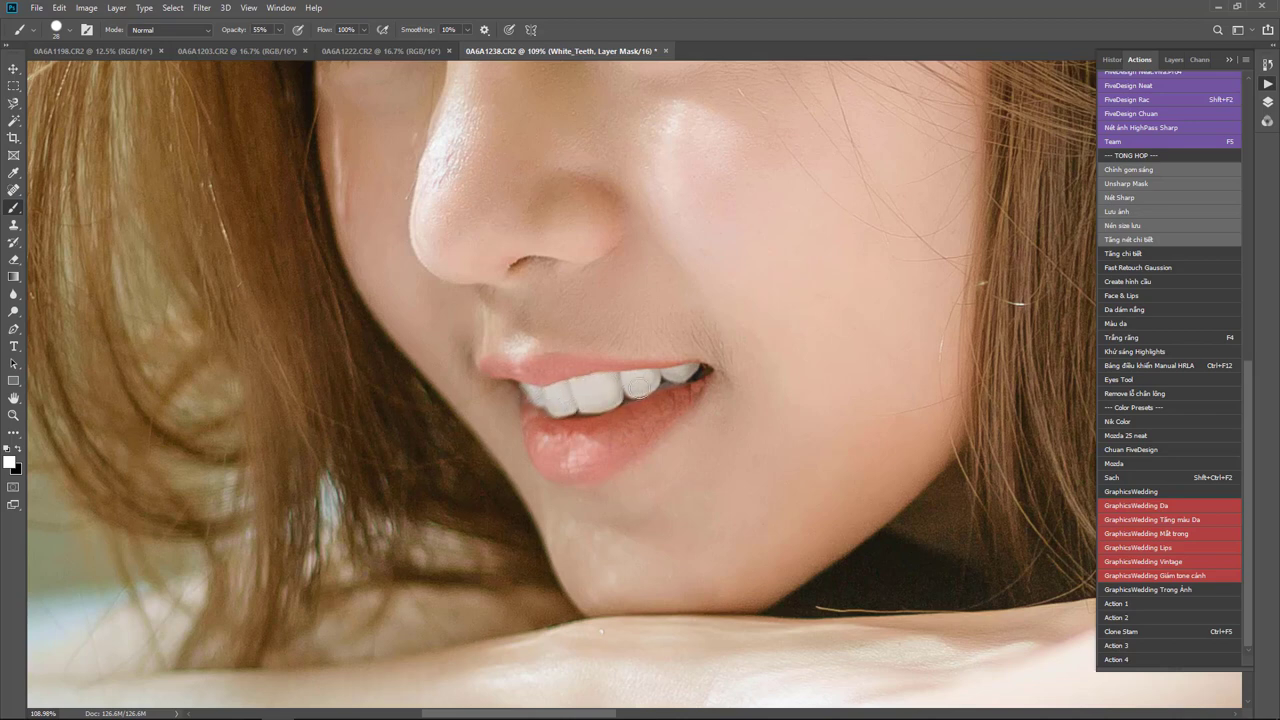
# Save and close 0A6A1238.CR2, then zoom in on the face in 0A6A1222.CR2.
pyautogui.hotkey('ctrl', '0')
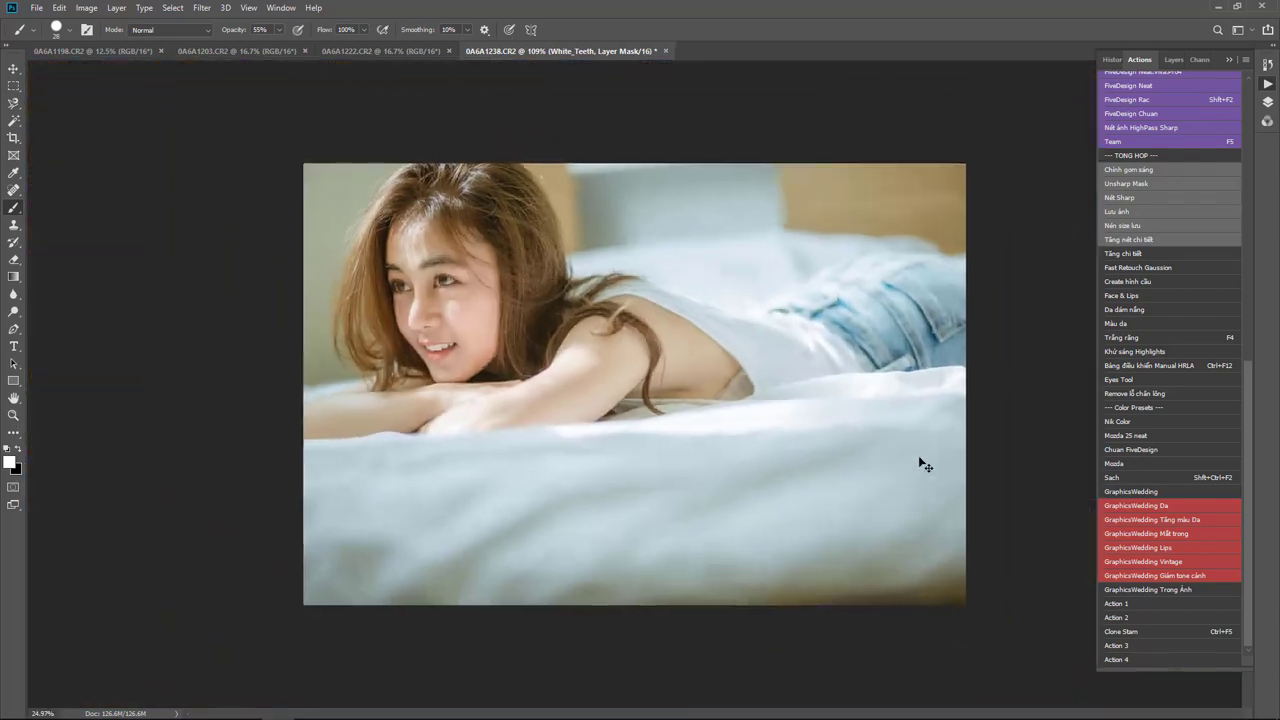
pyautogui.scroll(5, 643, 355)
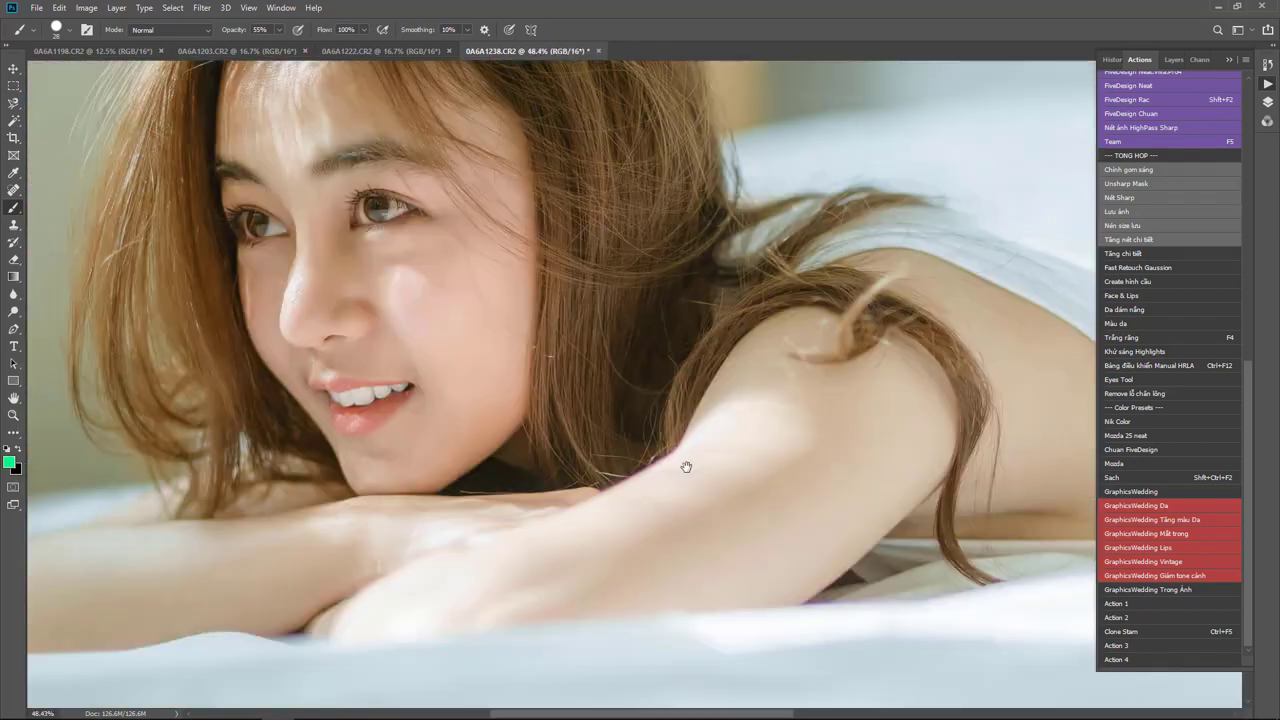
pyautogui.scroll(-1, 790, 494)
pyautogui.scroll(-2, 790, 494)
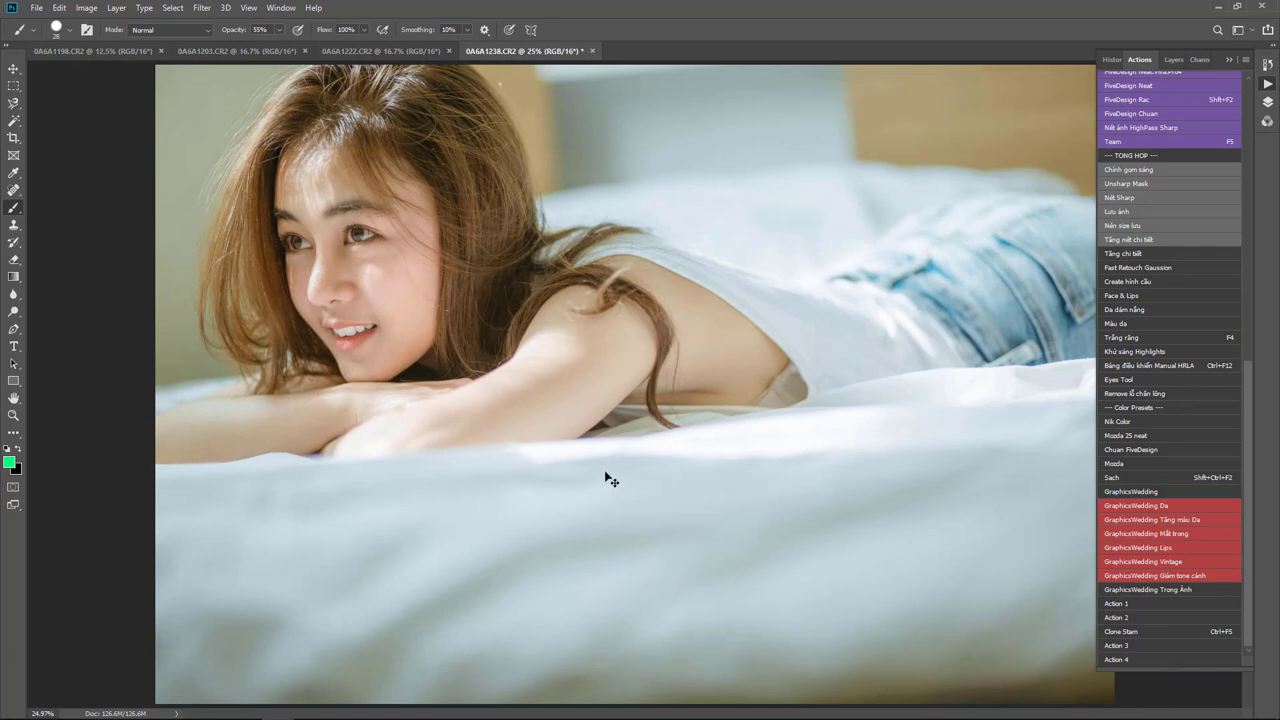
pyautogui.hotkey('ctrl', 'w')
pyautogui.click(589, 278)
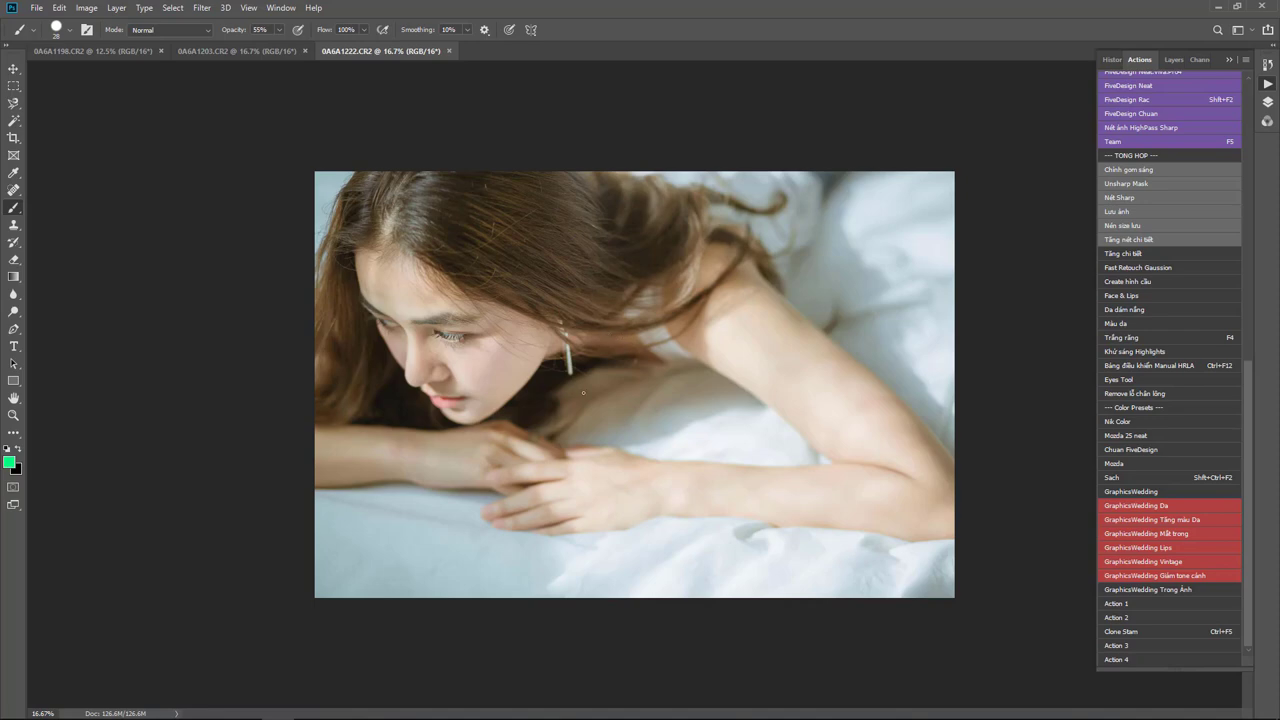
pyautogui.moveTo(440, 340)
pyautogui.mouseDown()
pyautogui.moveTo(653, 435)
pyautogui.moveTo(569, 379)
pyautogui.mouseUp()
# Spot-heal the cheek and eye-to-nostril area, then the jaw line with a 20 px brush.
pyautogui.press('j')
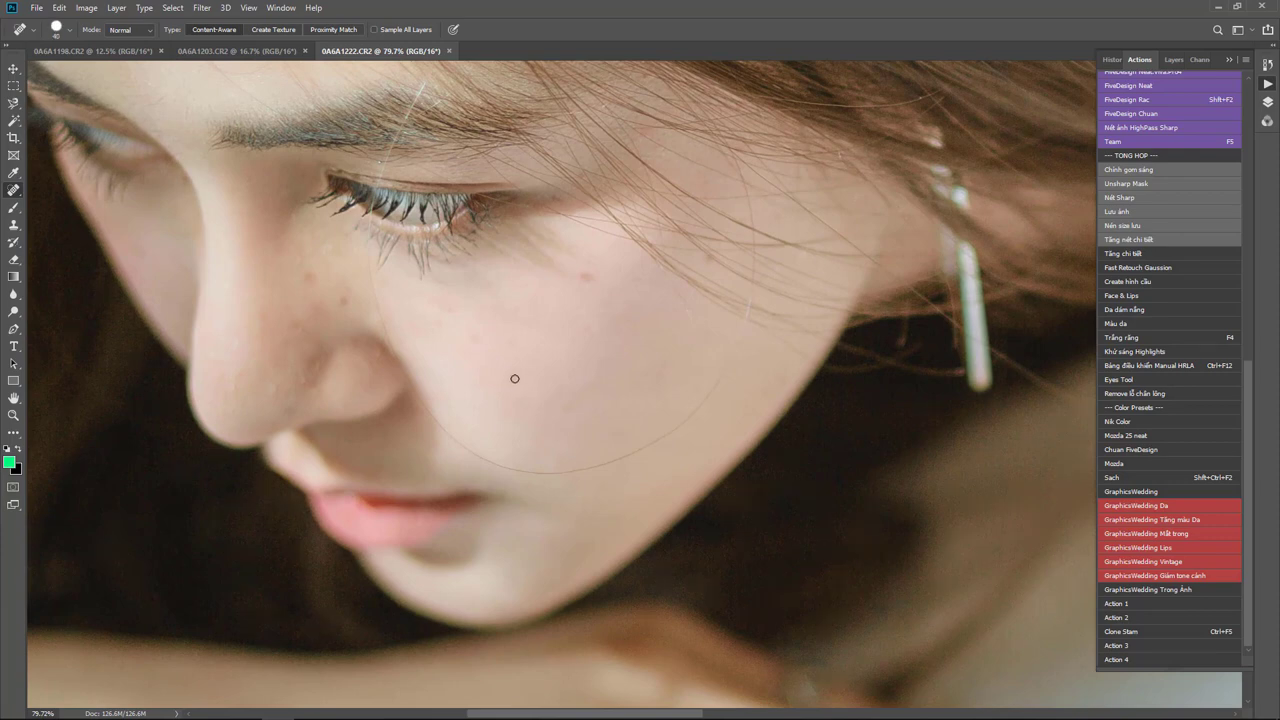
pyautogui.click(515, 378)
pyautogui.moveTo(372, 282); pyautogui.dragTo(405, 362)
pyautogui.press(']')
pyautogui.moveTo(455, 437)
pyautogui.mouseDown()
pyautogui.moveTo(567, 470)
pyautogui.moveTo(657, 443)
pyautogui.moveTo(698, 408)
pyautogui.mouseUp()
# Heal the remaining spots on the jaw, cheek and nose.
pyautogui.moveTo(731, 355); pyautogui.dragTo(700, 404)
pyautogui.moveTo(586, 280); pyautogui.dragTo(588, 280)
pyautogui.moveTo(707, 260); pyautogui.dragTo(708, 260)
pyautogui.moveTo(354, 296); pyautogui.dragTo(338, 302)
pyautogui.keyDown('alt'); pyautogui.scroll(-1, 643, 423); pyautogui.keyUp('alt')
pyautogui.scroll(3, 786, 500)
pyautogui.scroll(1, 439, 295)
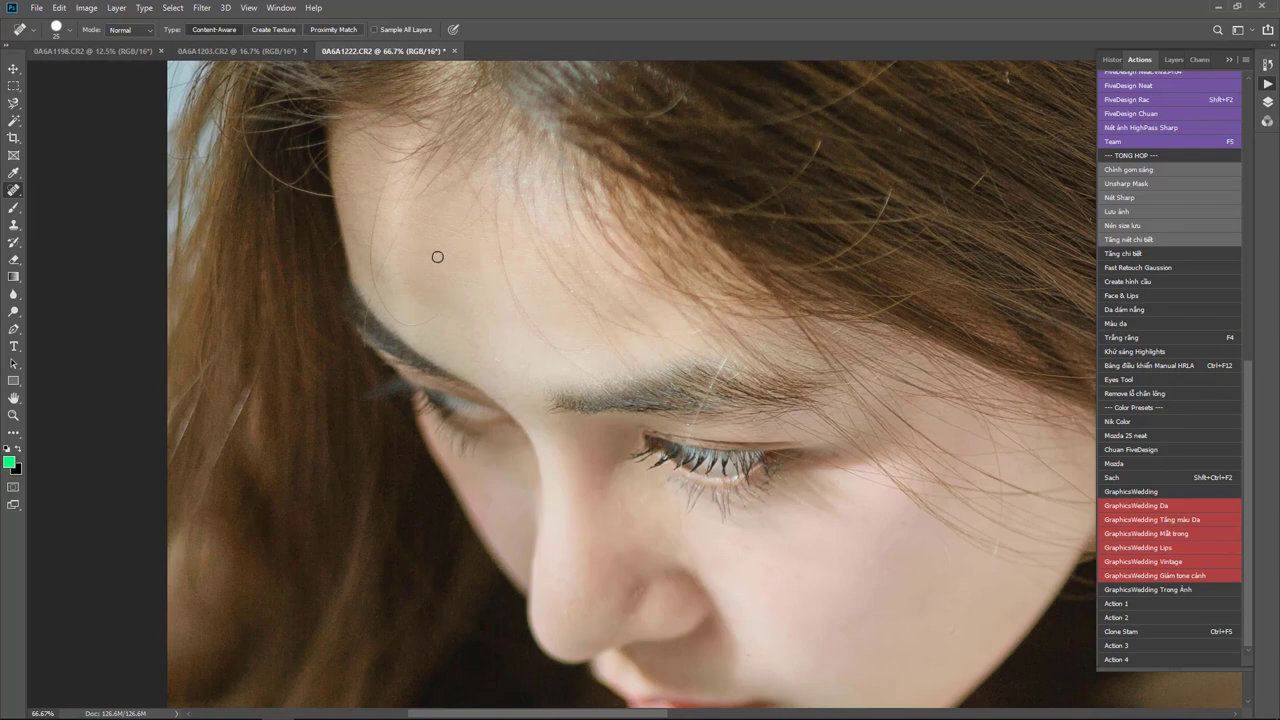
pyautogui.keyDown('alt'); pyautogui.scroll(-2, 843, 509); pyautogui.keyUp('alt')
pyautogui.keyDown('alt'); pyautogui.scroll(-1, 809, 466); pyautogui.keyUp('alt')
pyautogui.keyDown('alt'); pyautogui.scroll(3, 855, 501); pyautogui.keyUp('alt')
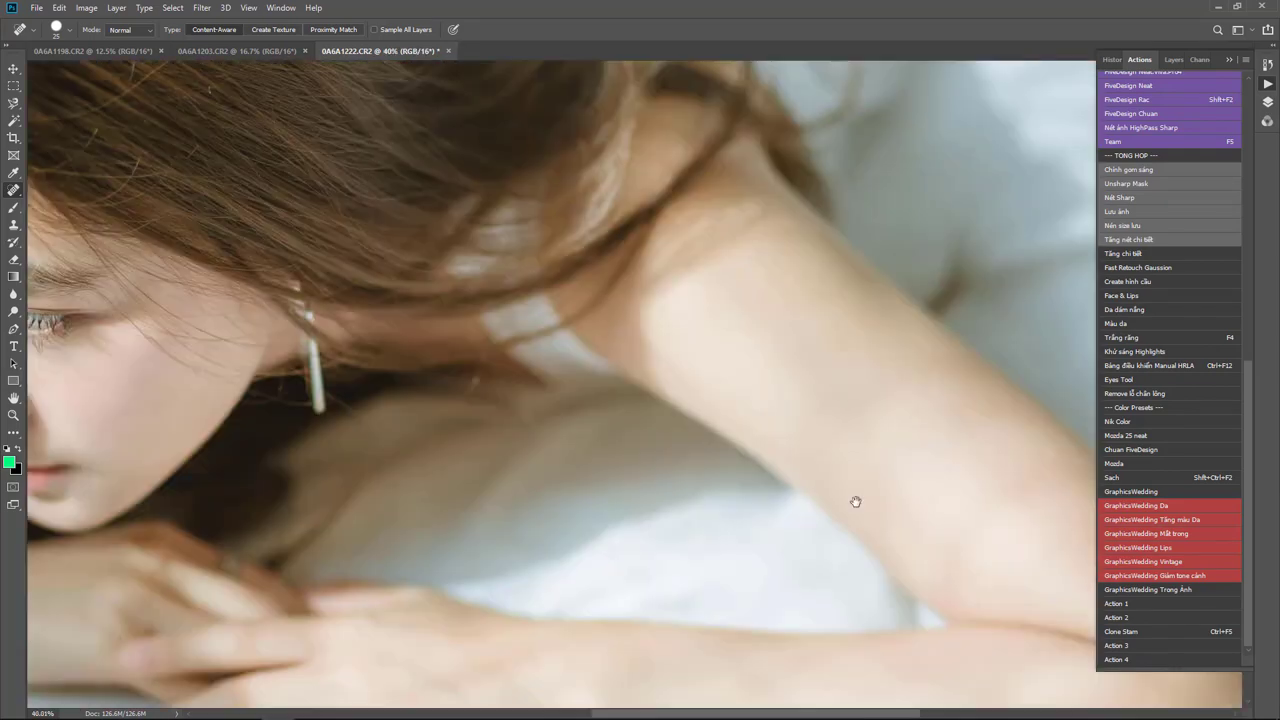
pyautogui.keyDown('alt'); pyautogui.scroll(-1, 763, 500); pyautogui.keyUp('alt')
pyautogui.keyDown('alt'); pyautogui.scroll(-1, 763, 495); pyautogui.keyUp('alt')
pyautogui.keyDown('alt'); pyautogui.scroll(-1, 763, 491); pyautogui.keyUp('alt')
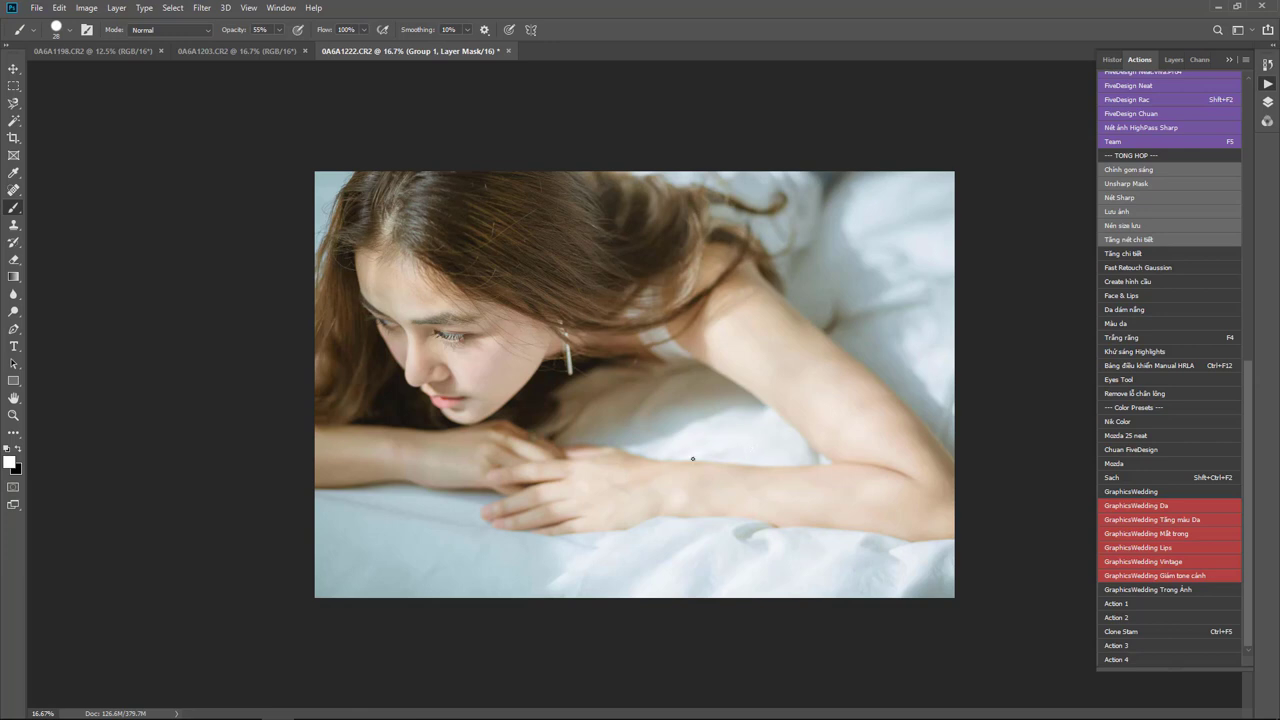
# Set the mask brush to Soft Round at 394 px to paint smoothing over the body.
pyautogui.rightClick(620, 456)
pyautogui.click(660, 577)
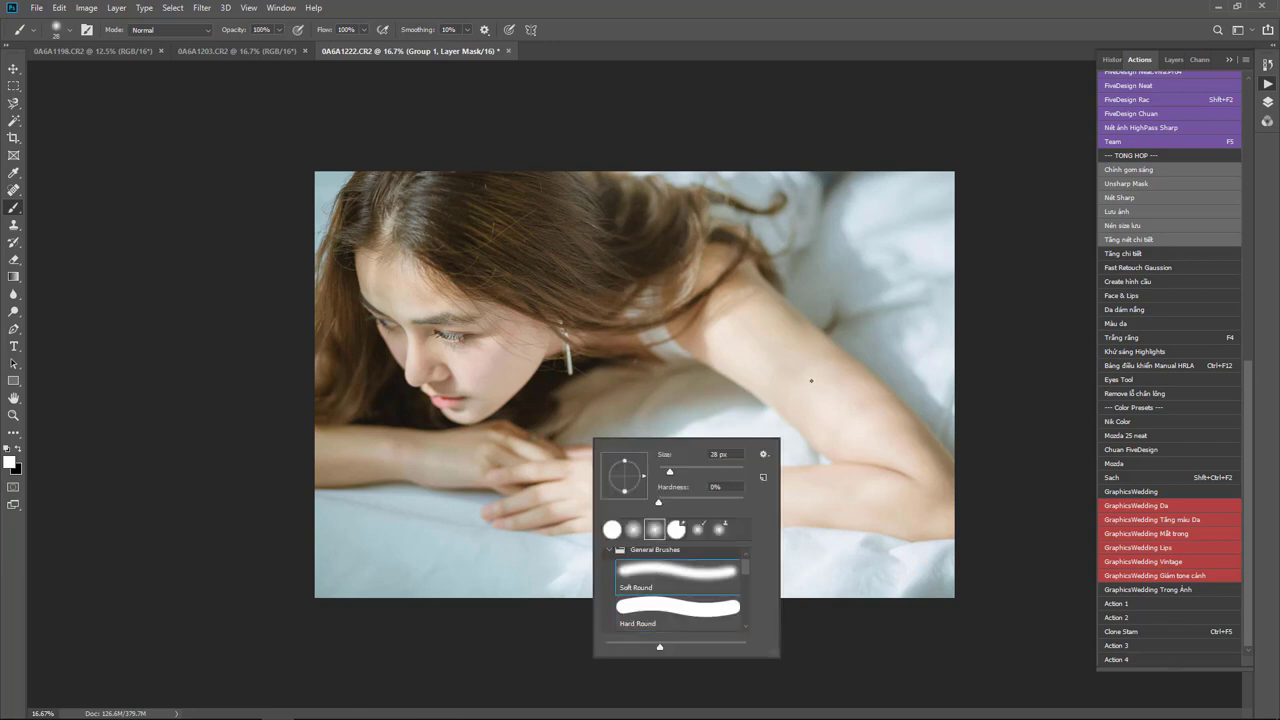
pyautogui.rightClick(844, 398)
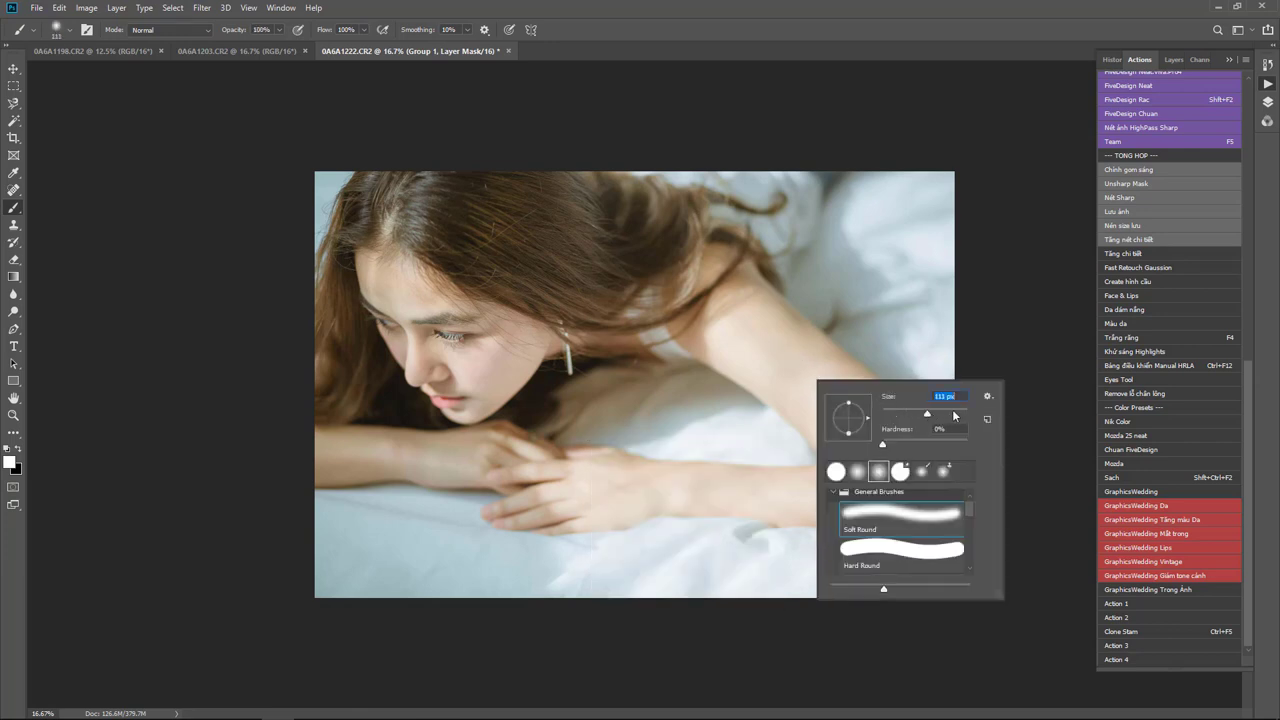
pyautogui.write('394')
pyautogui.press('Return')
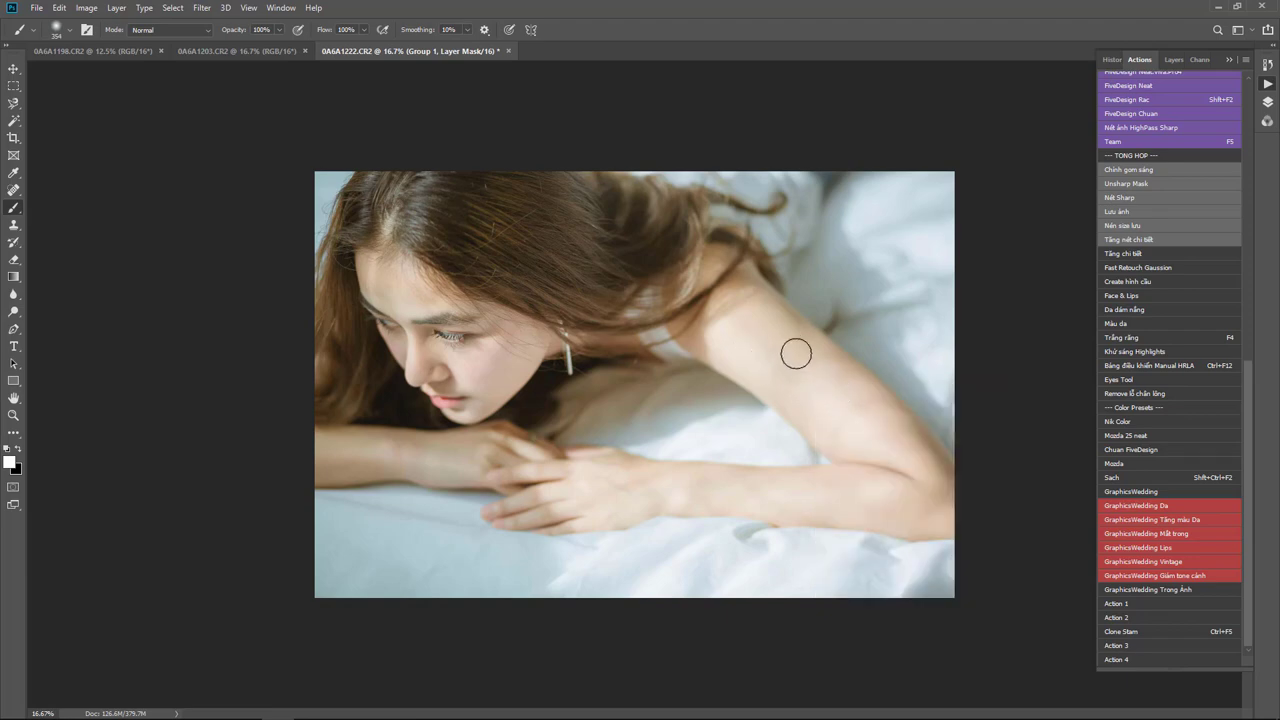
# Paint the face smoothing with an 81 px brush, zoomed in around the hands and face.
pyautogui.hotkey('ctrl', '+')
pyautogui.hotkey('ctrl', '+')
pyautogui.hotkey('ctrl', '+')
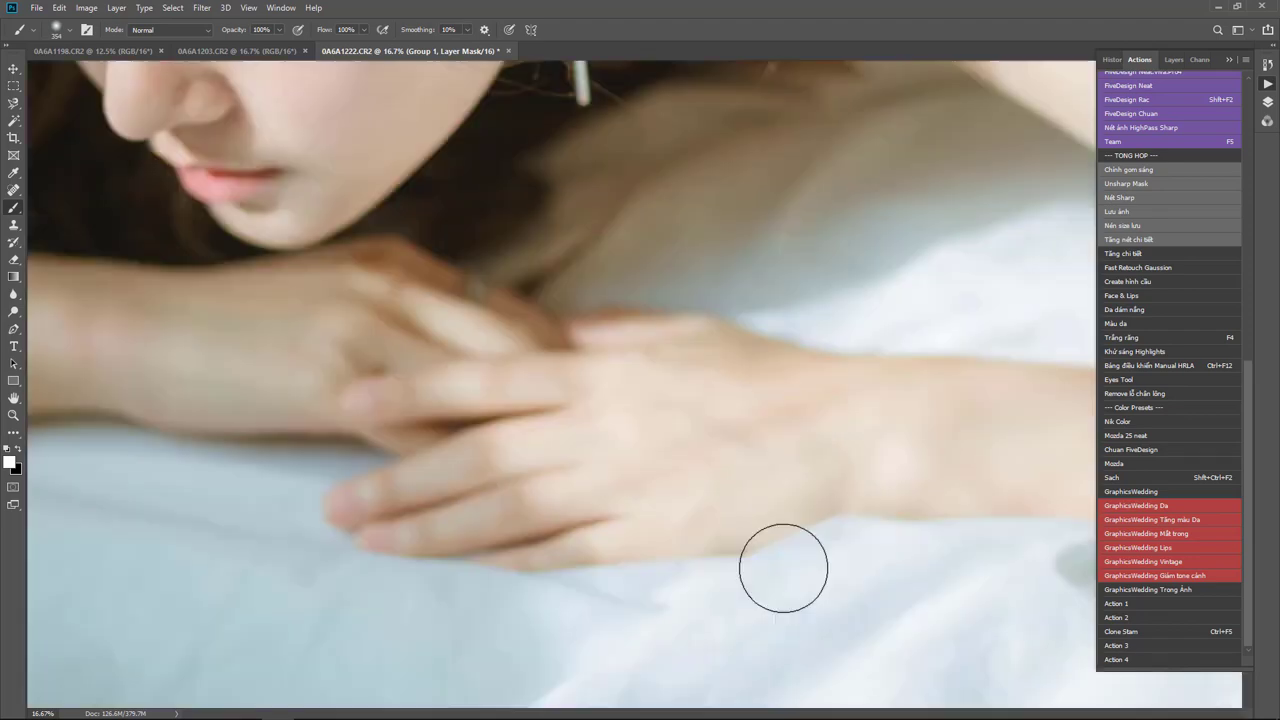
pyautogui.scroll(3, 743, 449)
pyautogui.scroll(5, 600, 450)
pyautogui.rightClick(556, 386)
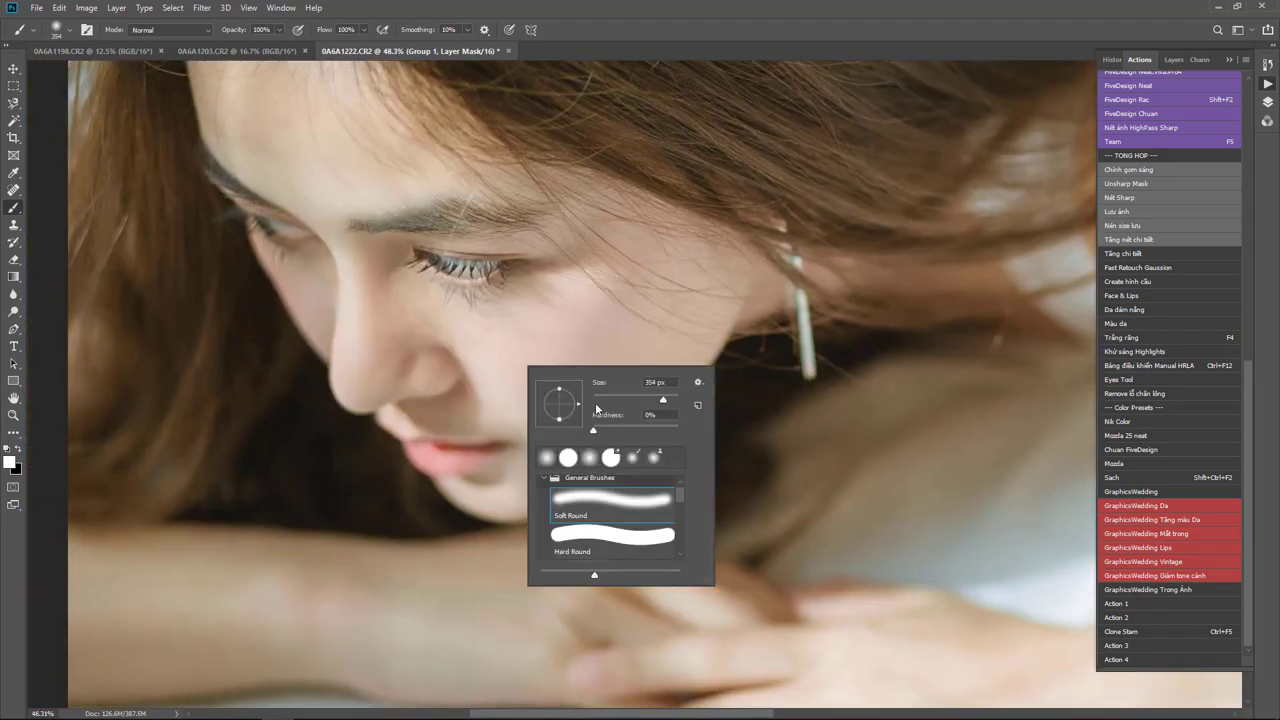
pyautogui.write('81')
pyautogui.press('Return')
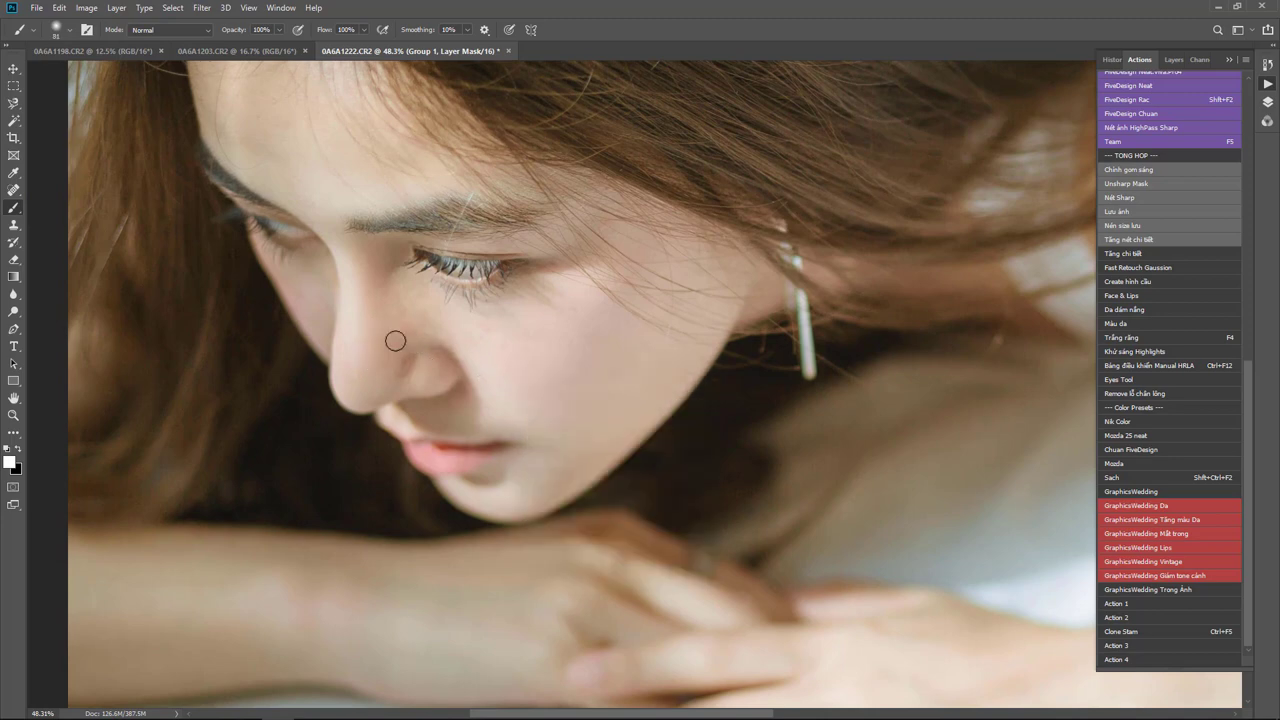
pyautogui.moveTo(327, 233); pyautogui.dragTo(375, 318)
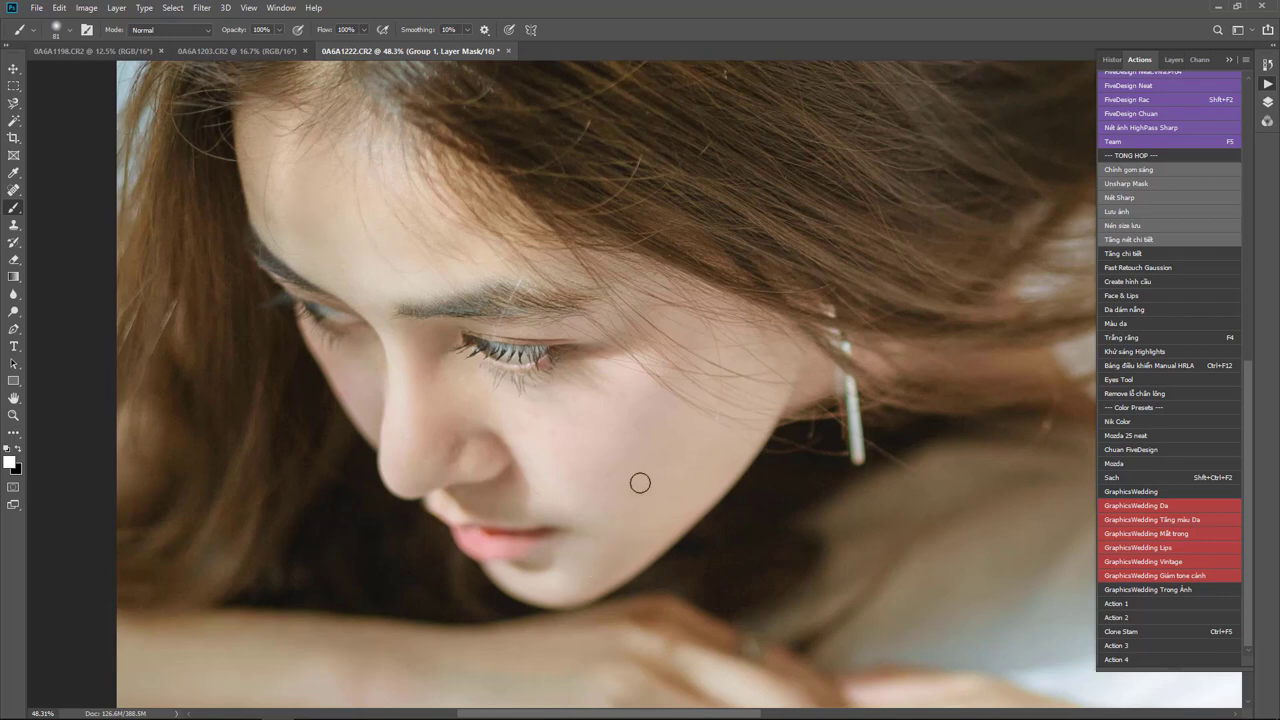
pyautogui.hotkey('ctrl', '-')
pyautogui.hotkey('ctrl', '-')
pyautogui.hotkey('ctrl', '-')
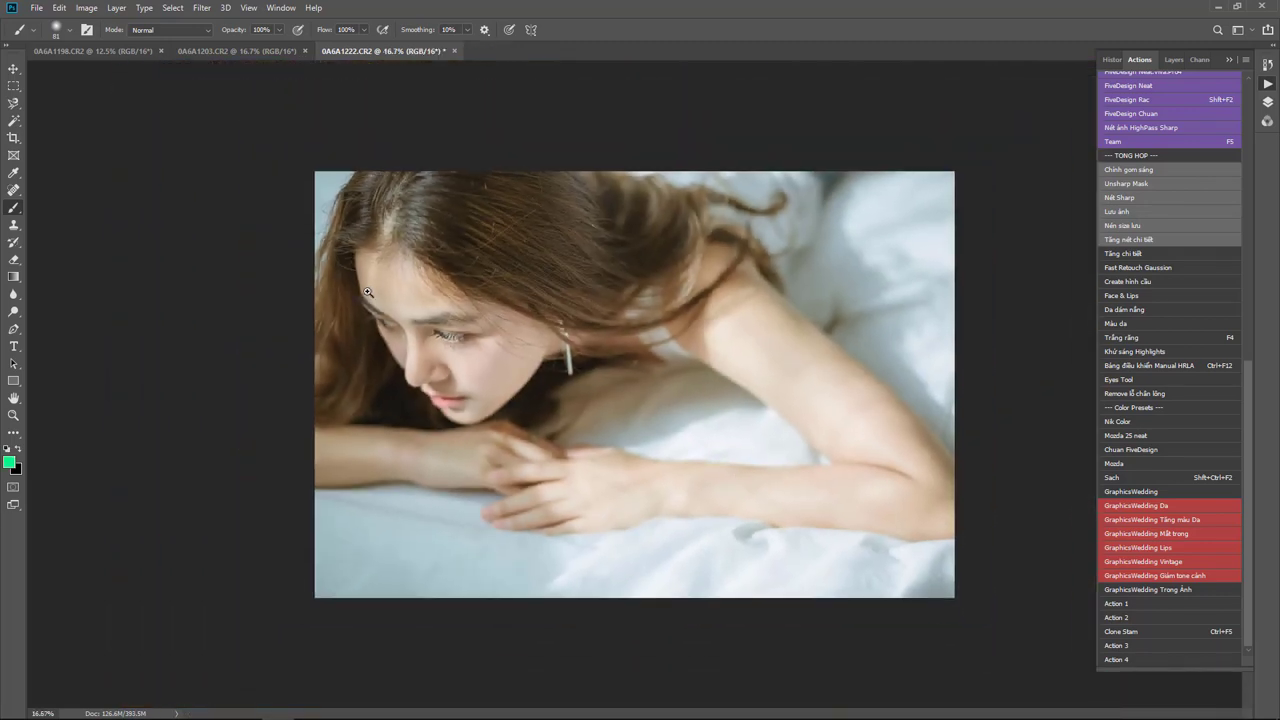
# Save and close 0A6A1222.CR2 and zoom in on the lying-down portrait 0A6A1203.CR2.
pyautogui.scroll(6, 455, 385)
pyautogui.scroll(-6, 613, 416)
pyautogui.hotkey('ctrl', 'w')
pyautogui.press('n')
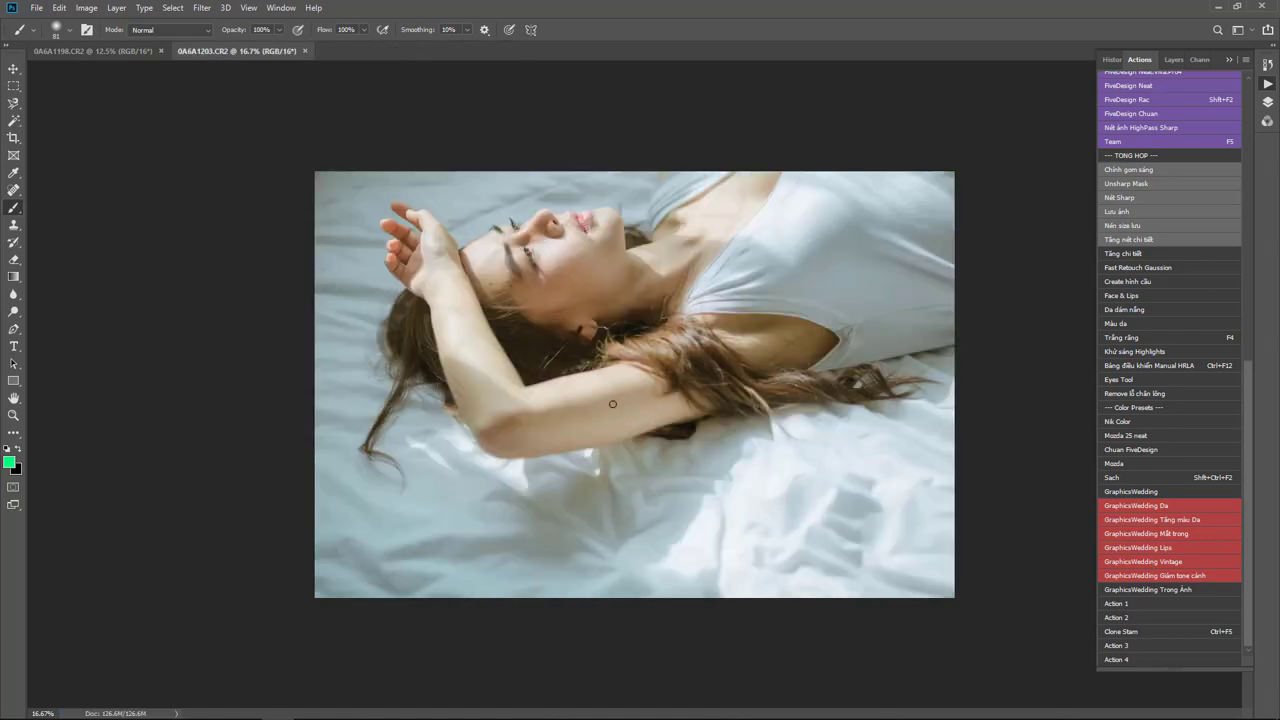
pyautogui.scroll(3, 620, 320)
pyautogui.scroll(3, 610, 377)
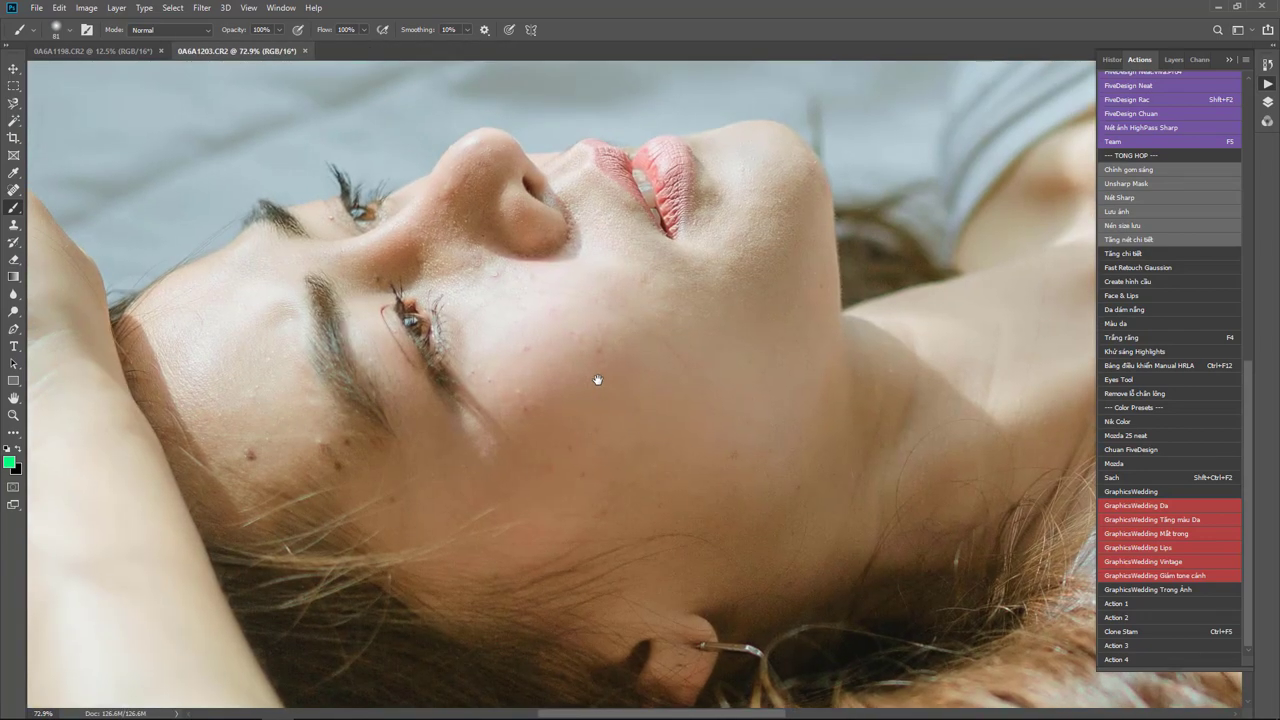
pyautogui.press('j')
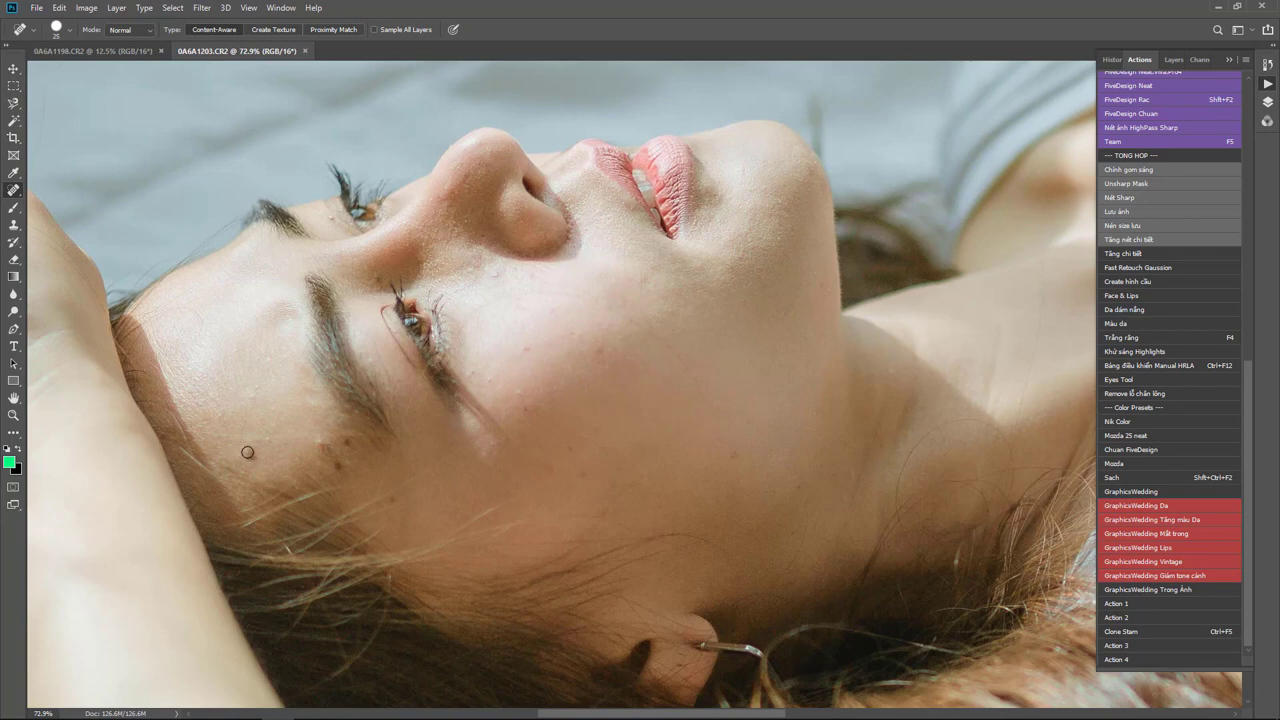
# Spot-heal the moles below the eyebrow, the cheek spots and streaks, and spots near the neck.
pyautogui.click(327, 452)
pyautogui.click(523, 397)
pyautogui.click(488, 380)
pyautogui.click(500, 278)
pyautogui.moveTo(480, 313)
pyautogui.mouseDown()
pyautogui.moveTo(578, 290)
pyautogui.moveTo(660, 338)
pyautogui.moveTo(698, 384)
pyautogui.mouseUp()
pyautogui.click(606, 349)
pyautogui.moveTo(724, 458); pyautogui.dragTo(740, 448)
pyautogui.moveTo(634, 272); pyautogui.dragTo(645, 284)
# Heal the remaining small spots on the face after shifting the view.
pyautogui.hscroll(5, 723, 334)
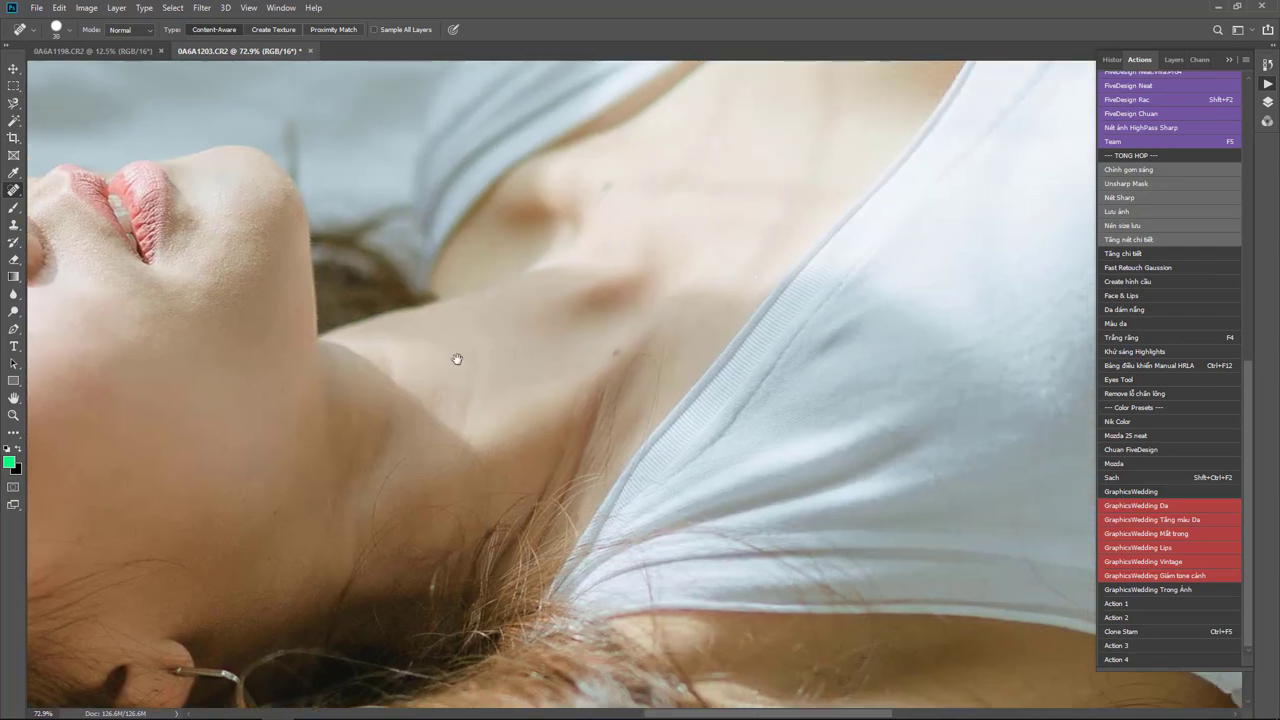
pyautogui.moveTo(620, 348); pyautogui.dragTo(602, 366)
pyautogui.moveTo(616, 198); pyautogui.dragTo(600, 186)
pyautogui.scroll(-2, 686, 309)
pyautogui.scroll(-2, 688, 336)
pyautogui.scroll(-1, 511, 288)
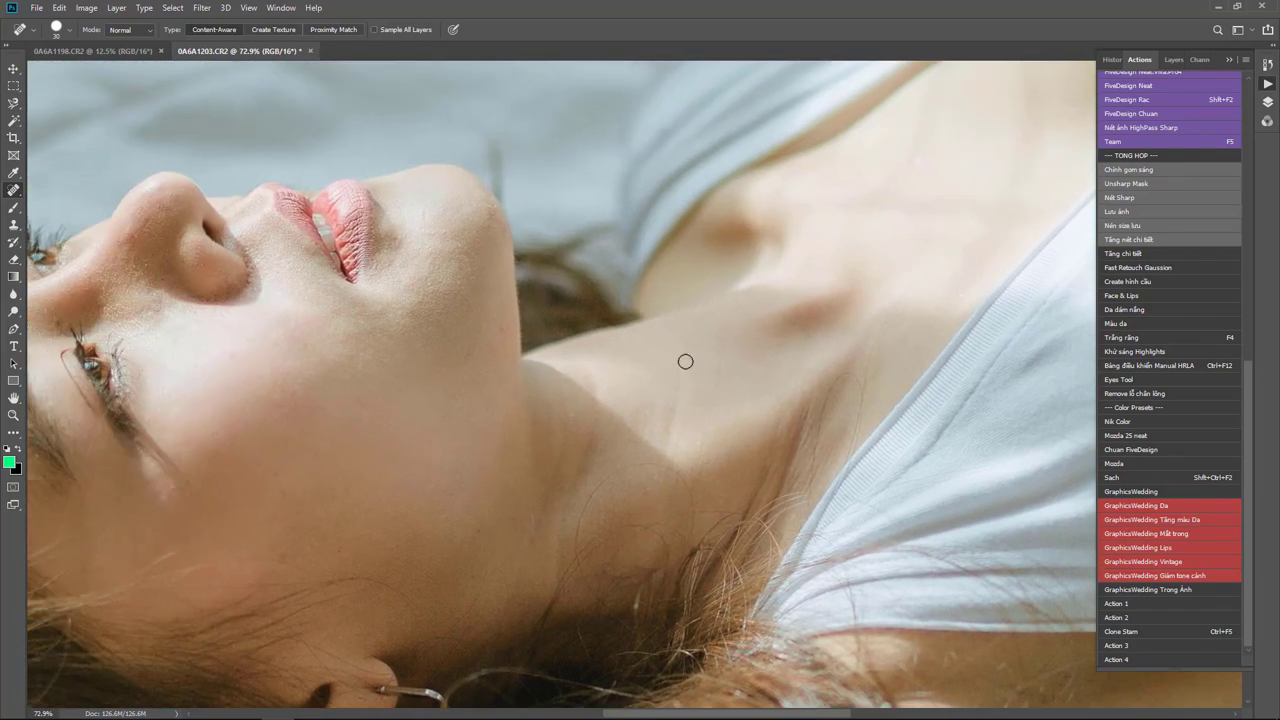
pyautogui.scroll(-1, 686, 360)
pyautogui.scroll(-1, 609, 313)
pyautogui.scroll(1, 609, 313)
pyautogui.scroll(3, 600, 300)
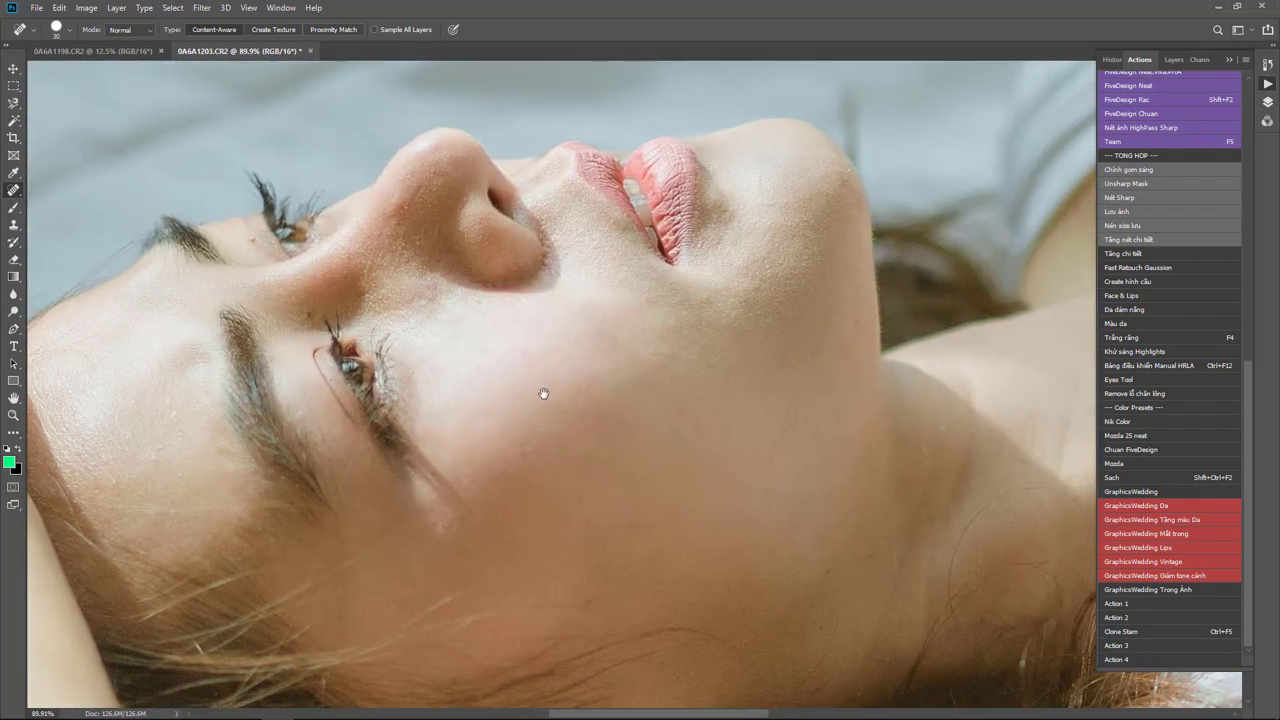
pyautogui.scroll(1, 560, 385)
pyautogui.click(683, 402)
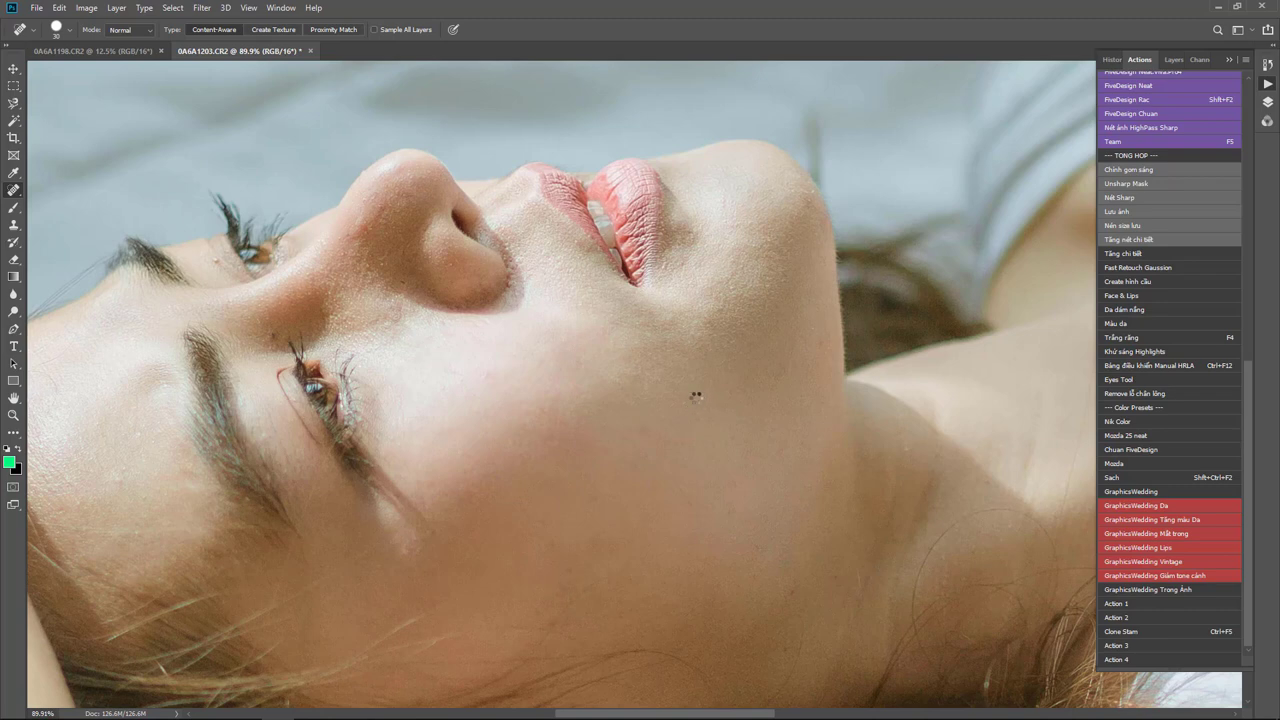
# Paint skin smoothing into the cheek and chin with a 70% opacity brush on the mask.
pyautogui.press('b')
pyautogui.rightClick(700, 395)
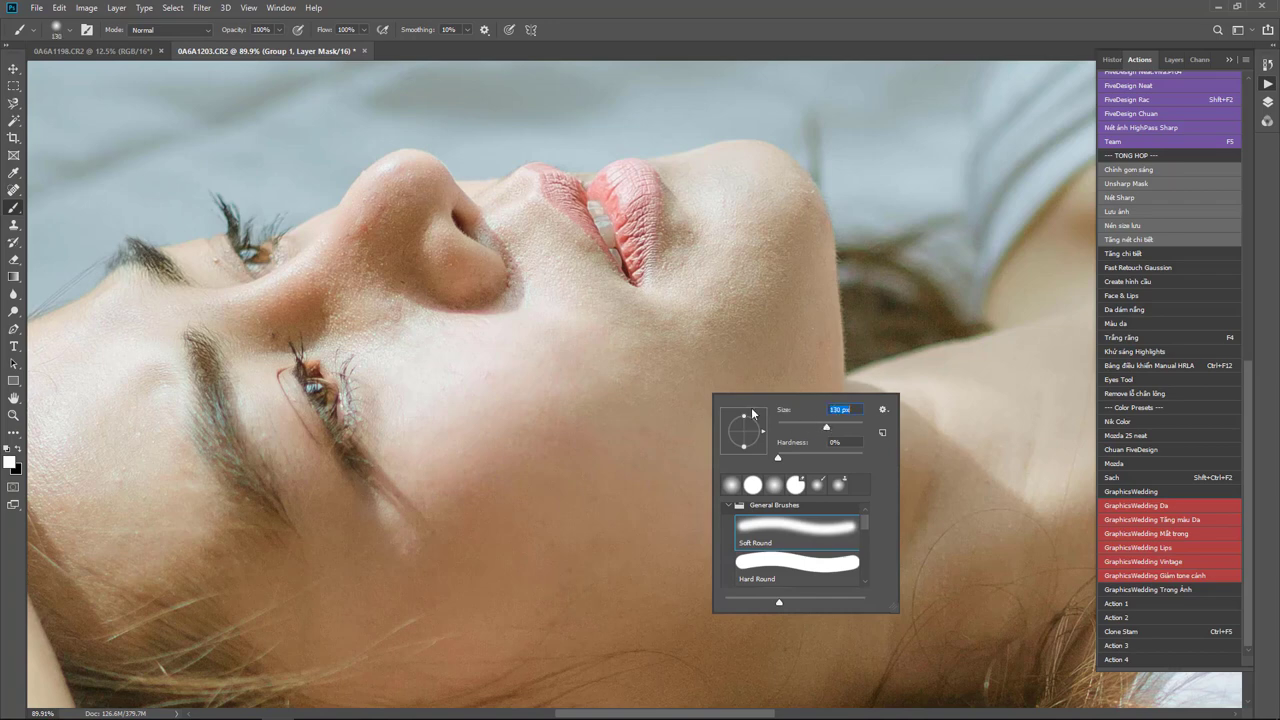
pyautogui.press('Escape')
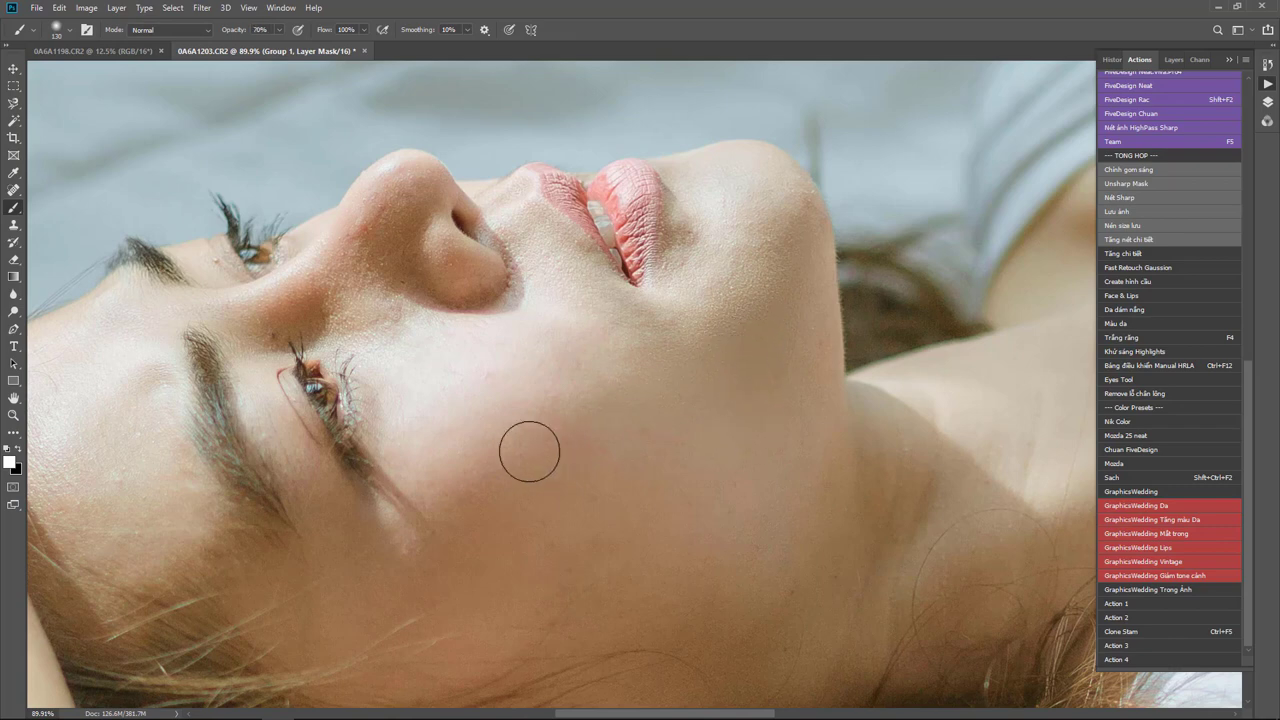
pyautogui.press('7')
pyautogui.moveTo(491, 471); pyautogui.dragTo(546, 354)
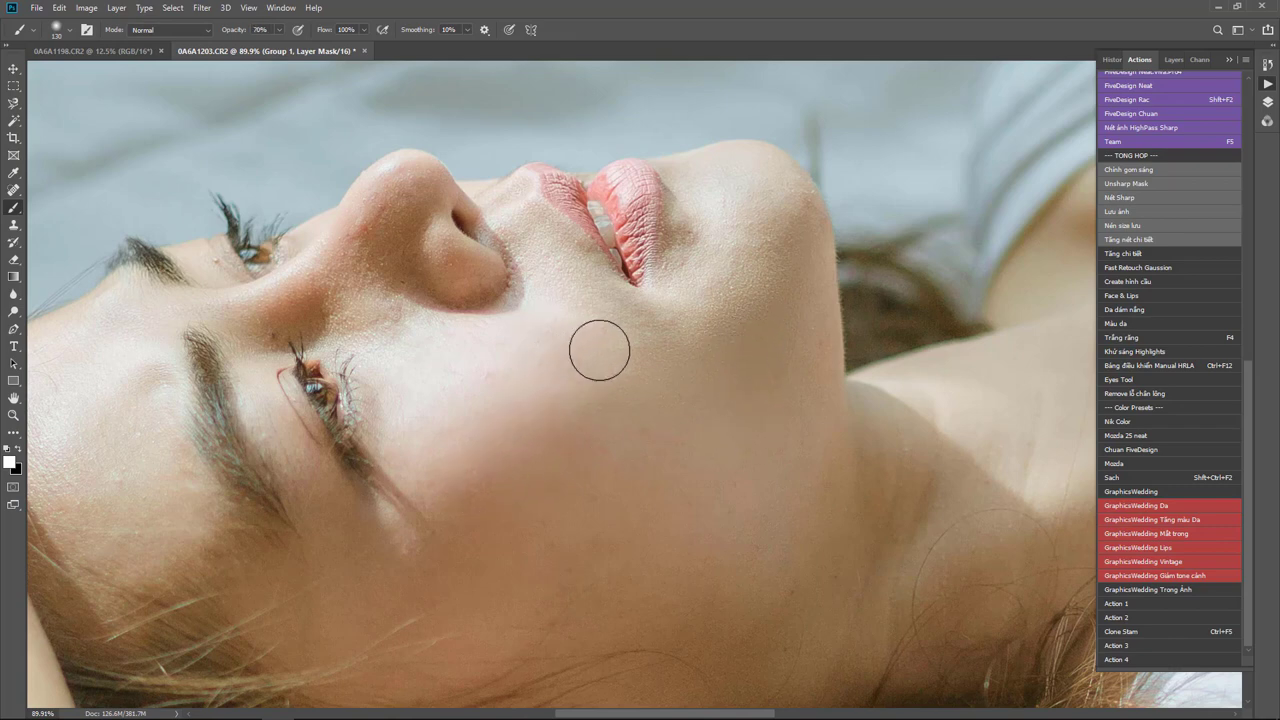
# Shrink the brush to 53 px and frame the nose and upper lip.
pyautogui.moveTo(563, 397); pyautogui.dragTo(888, 337)
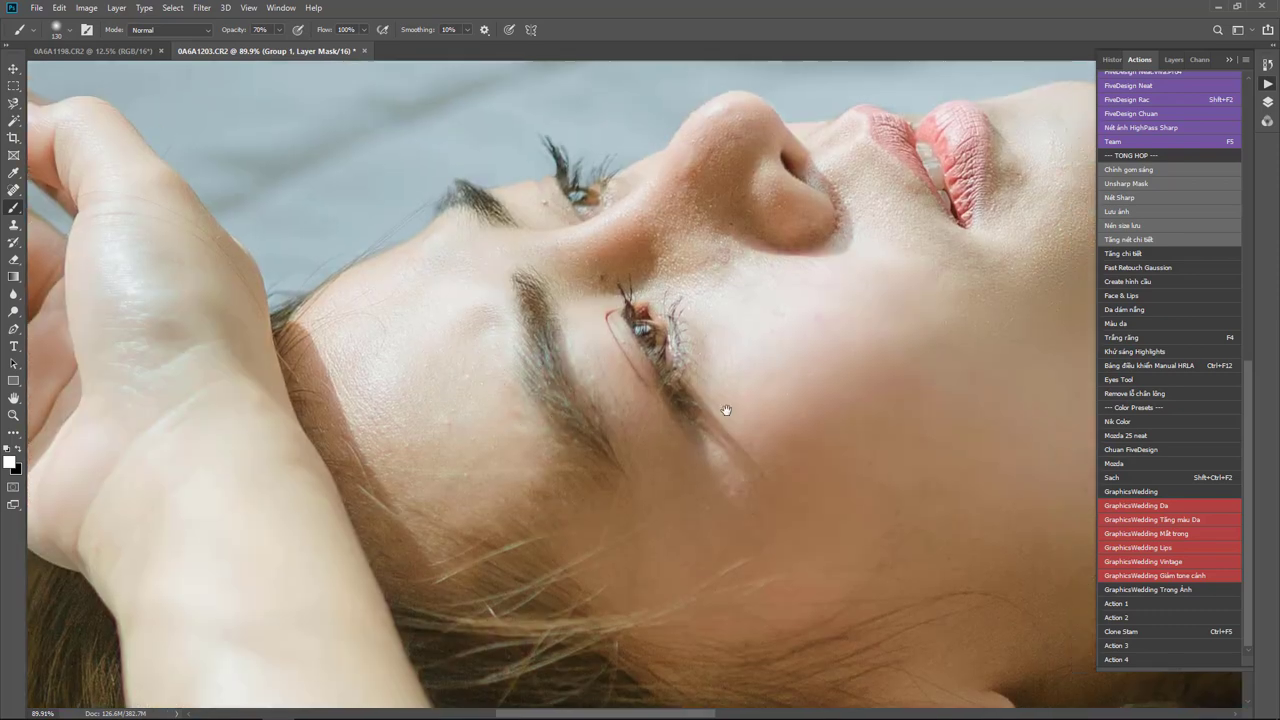
pyautogui.moveTo(726, 410); pyautogui.dragTo(616, 468)
pyautogui.rightClick(676, 372)
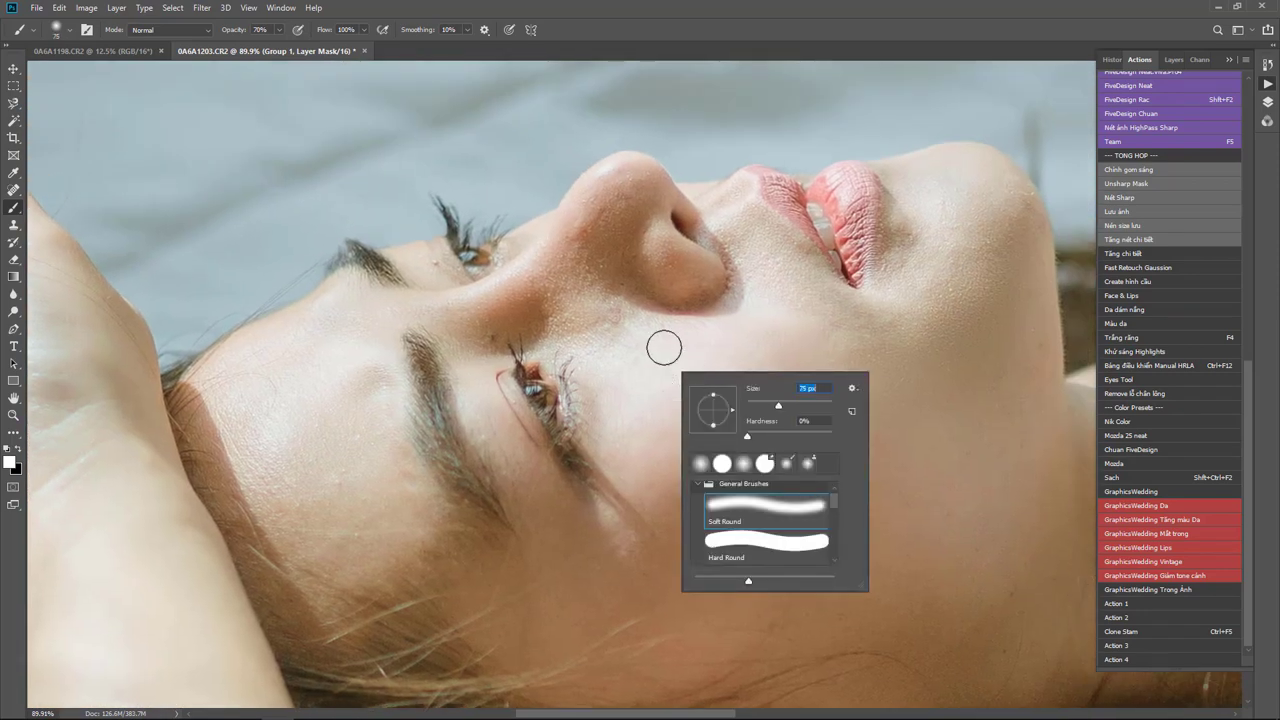
pyautogui.press('Escape')
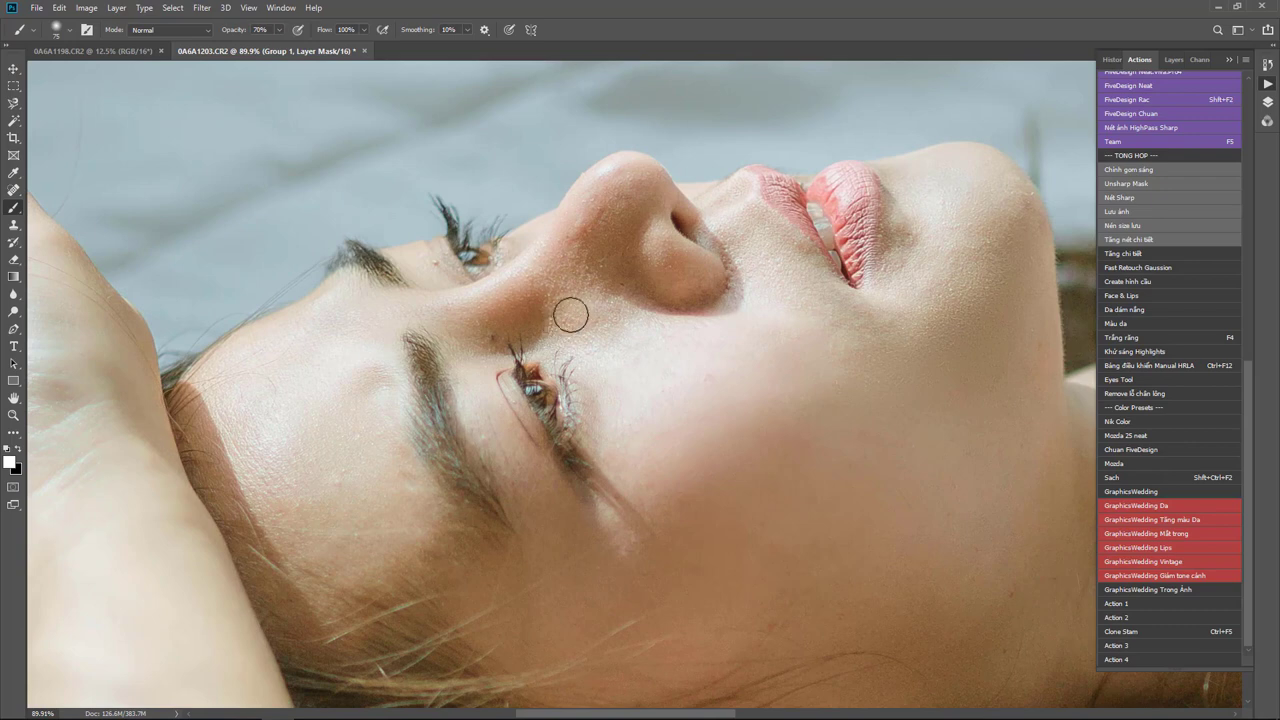
pyautogui.rightClick(595, 286)
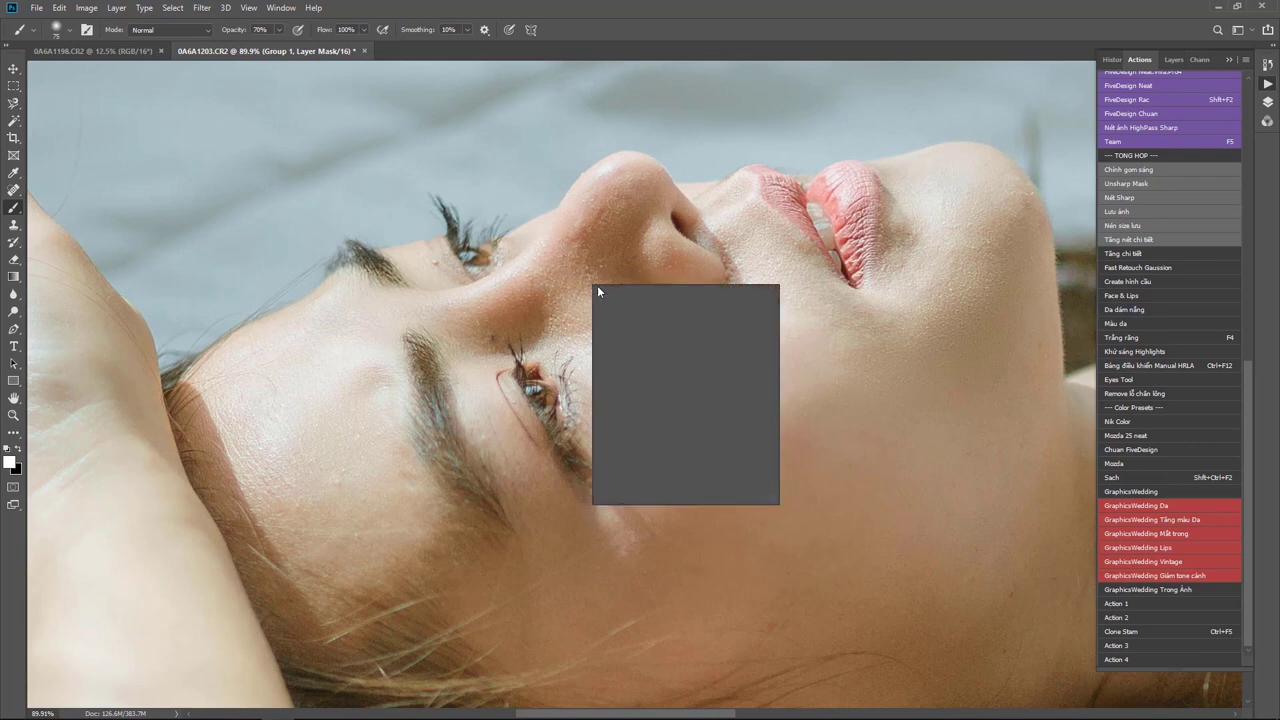
pyautogui.press('Return')
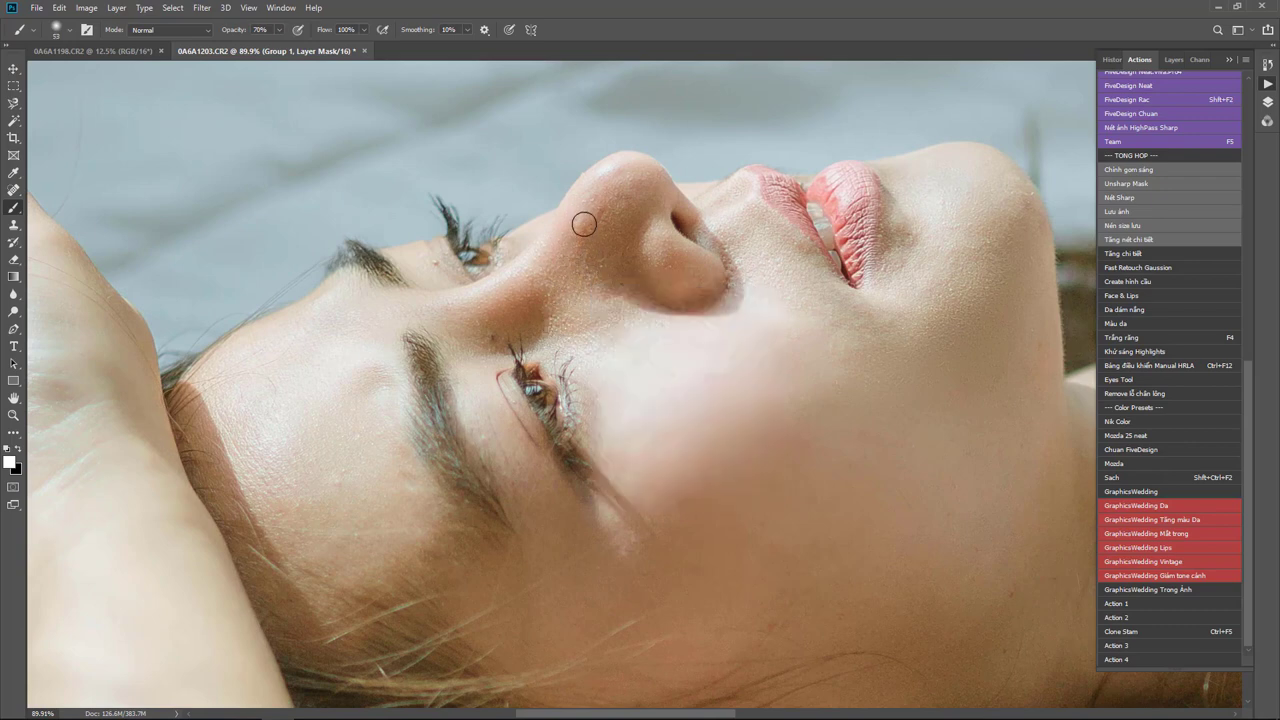
pyautogui.moveTo(560, 260); pyautogui.dragTo(578, 303)
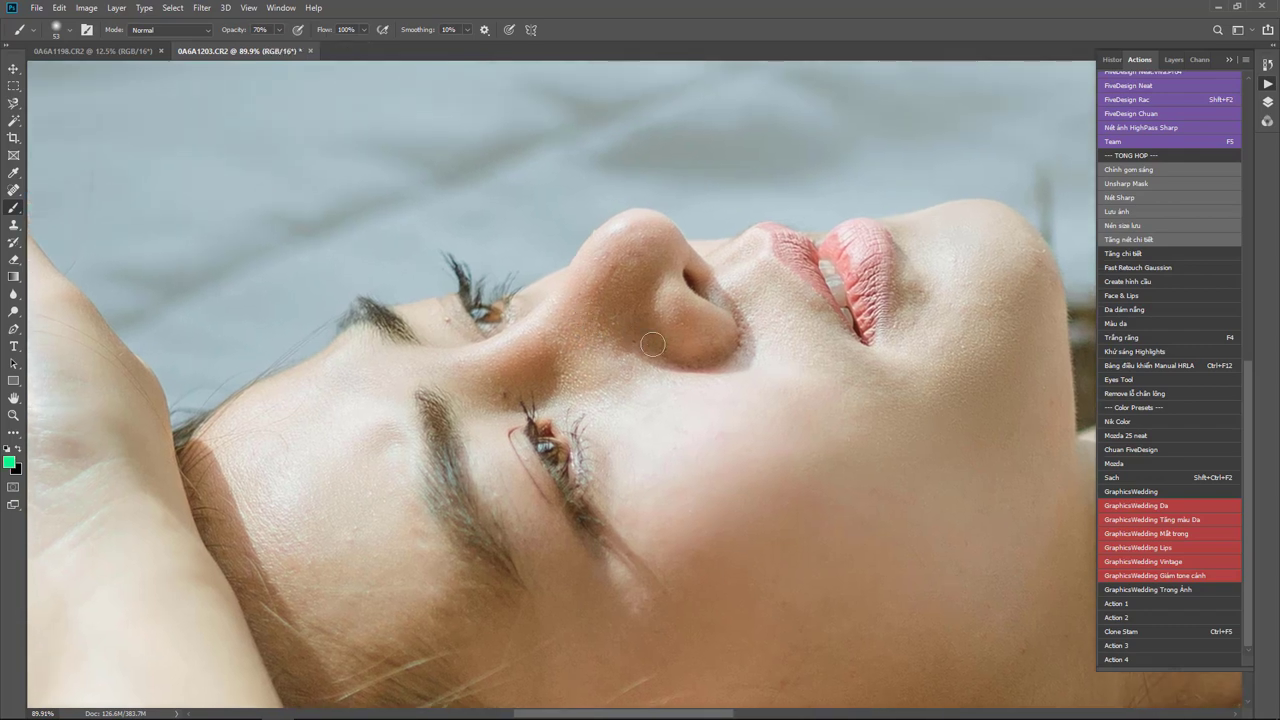
pyautogui.press('j')
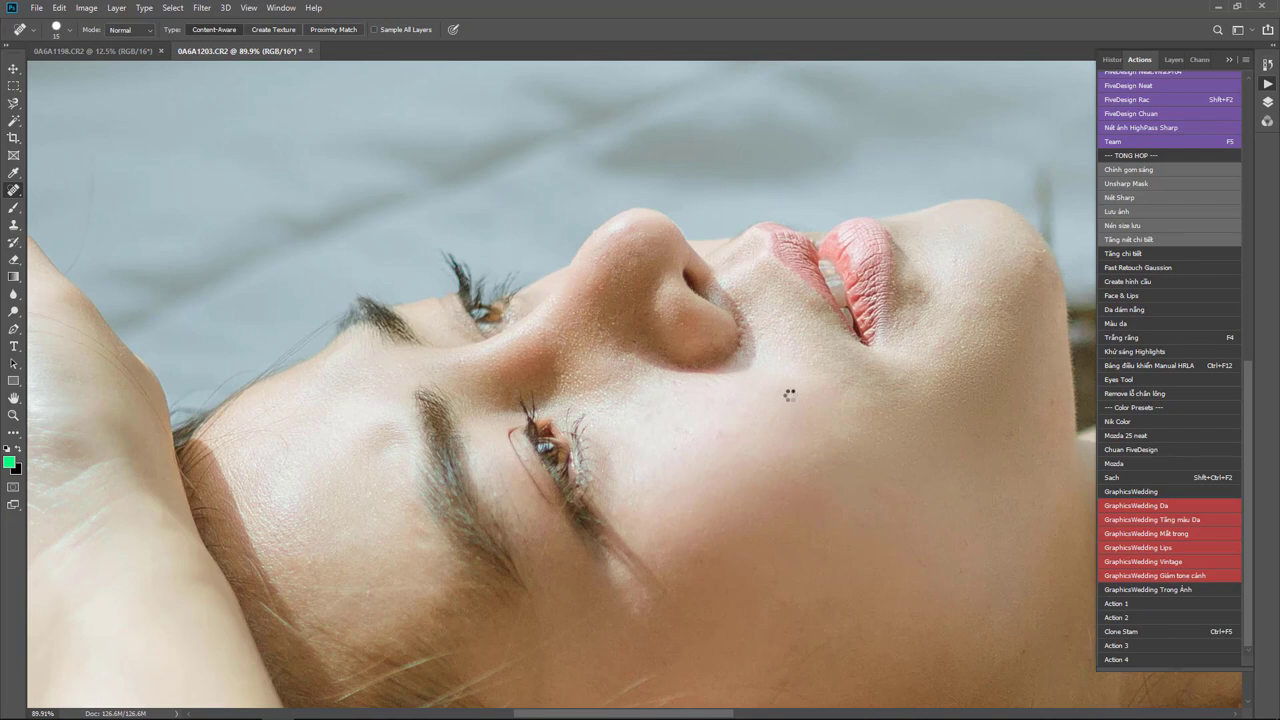
# Duplicate the image onto a new Layer 1 with Ctrl+J.
pyautogui.hotkey('ctrl', 'j')
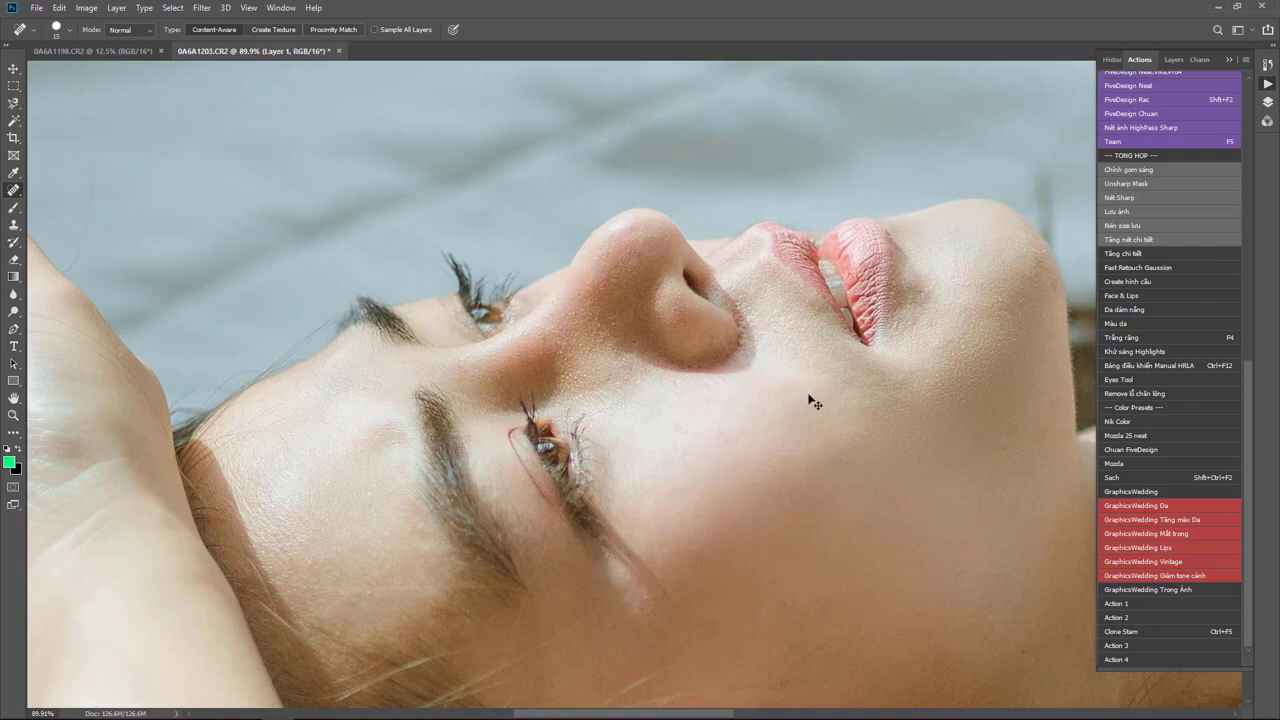
# Restore the lips with the history eraser and zoom back in on the face.
pyautogui.press('e')
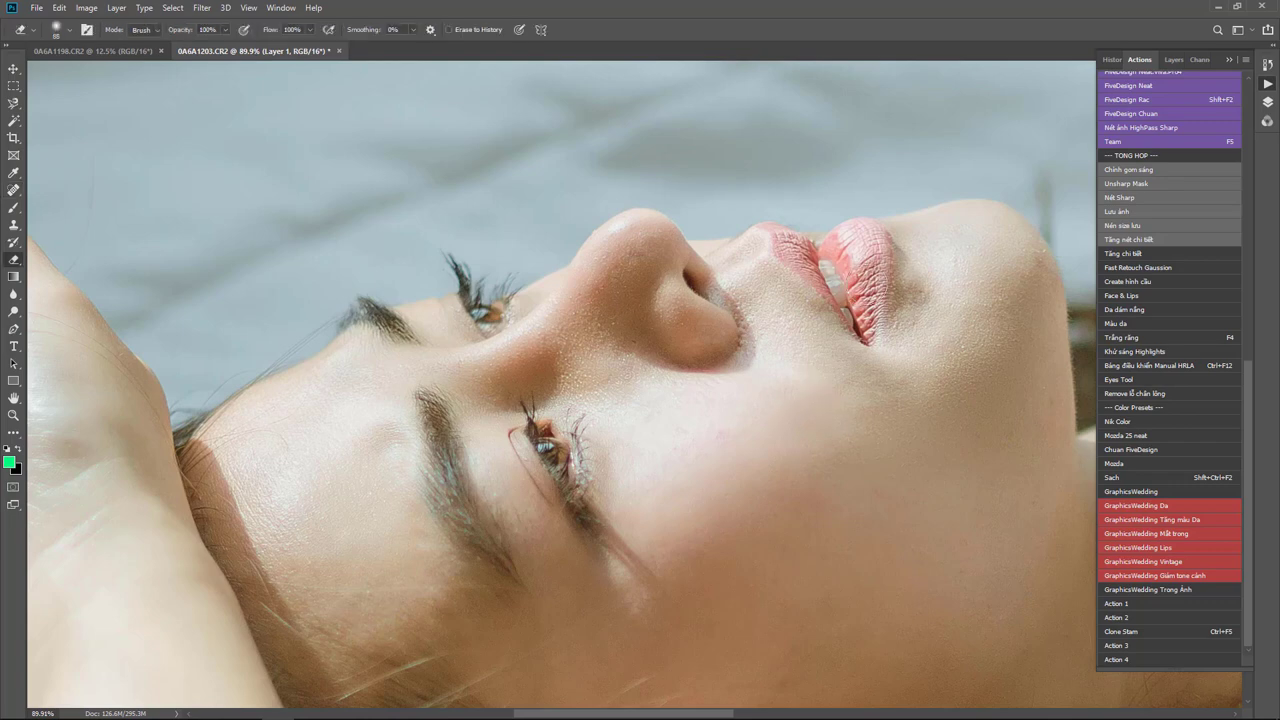
pyautogui.moveTo(852, 240); pyautogui.dragTo(857, 314)
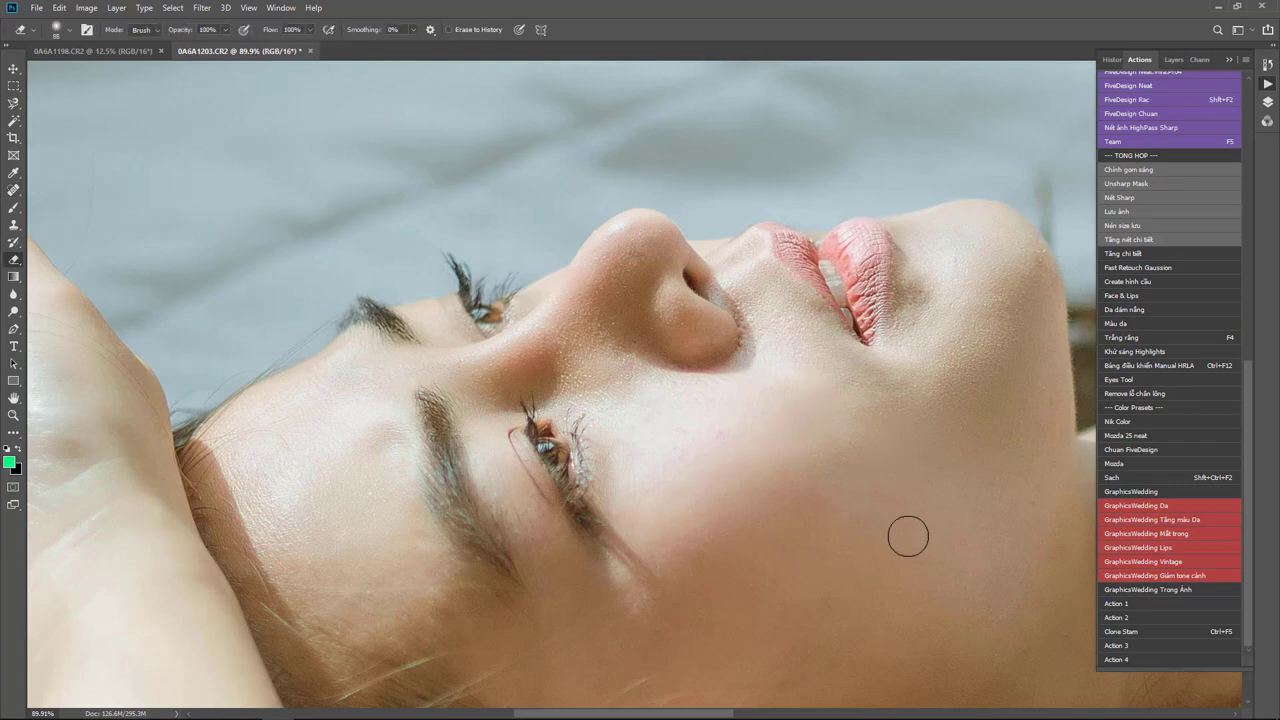
pyautogui.hotkey('ctrl', '-')
pyautogui.hotkey('ctrl', '-')
pyautogui.hotkey('ctrl', '-')
pyautogui.hotkey('ctrl', '-')
pyautogui.moveTo(530, 185); pyautogui.dragTo(680, 420)
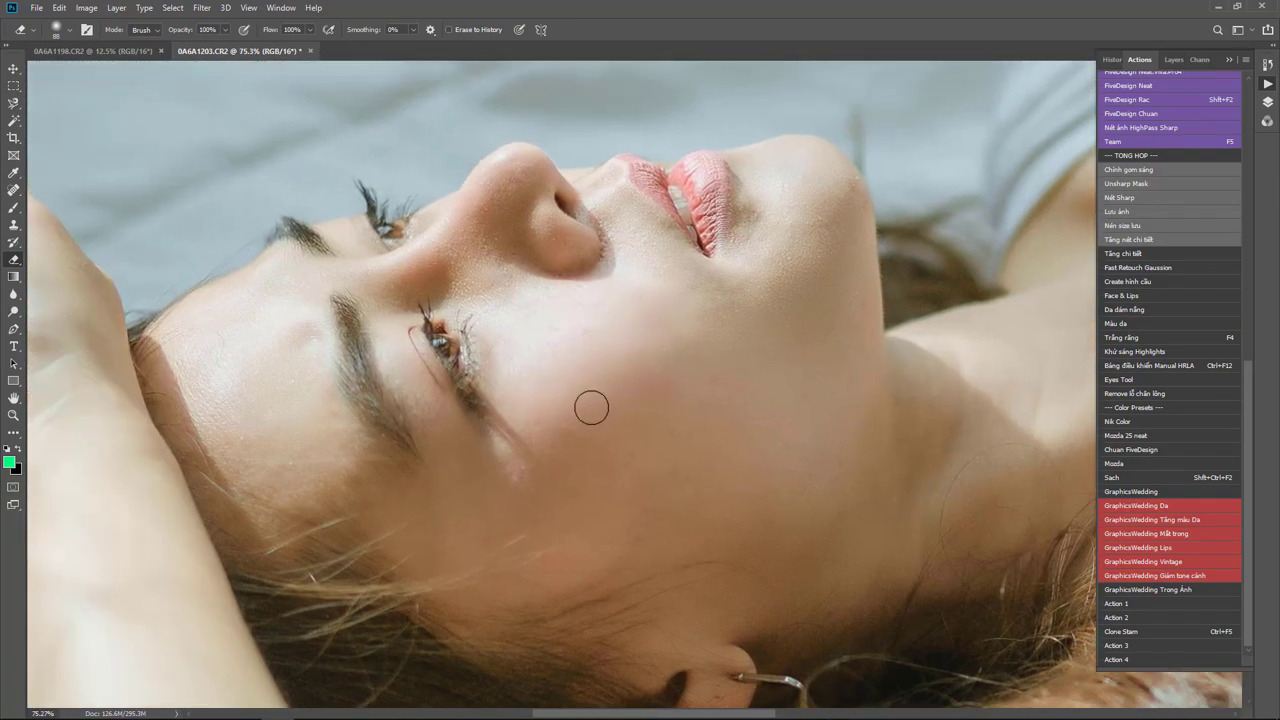
# Size the Clone Stamp at 30% and run the action creating a masked Group 1.
pyautogui.press('s')
pyautogui.rightClick(256, 400)
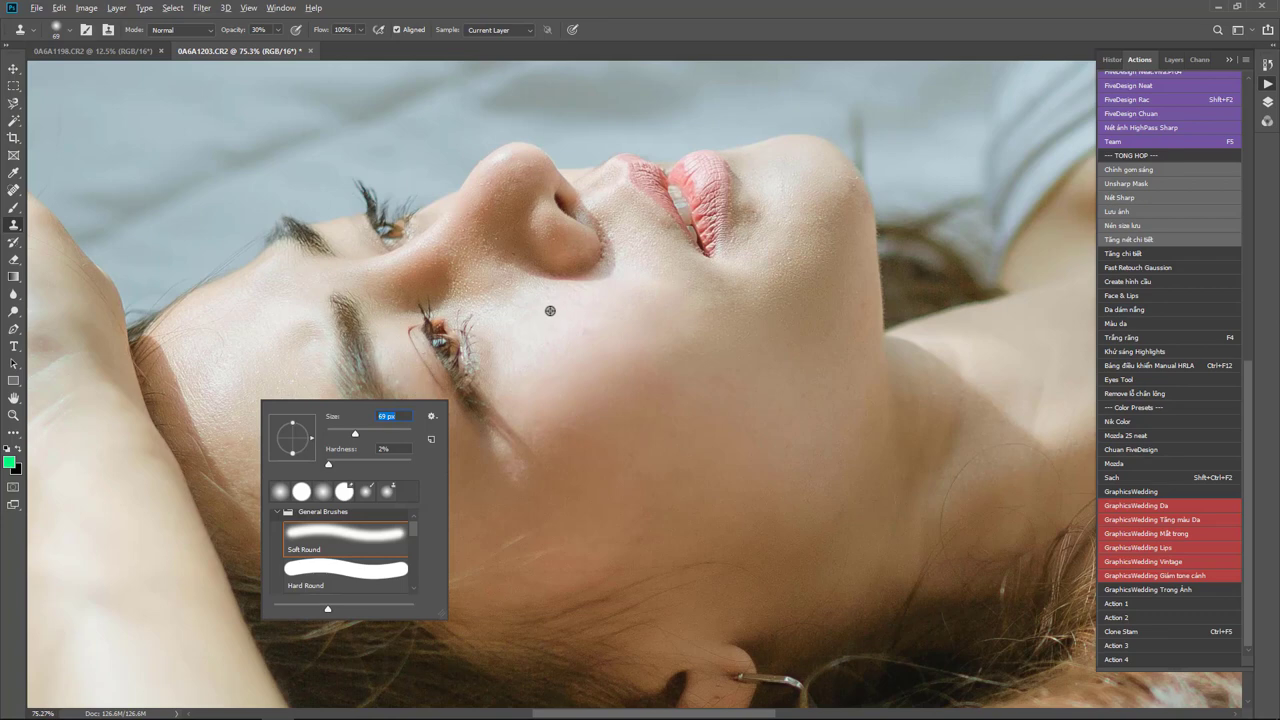
pyautogui.press('Return')
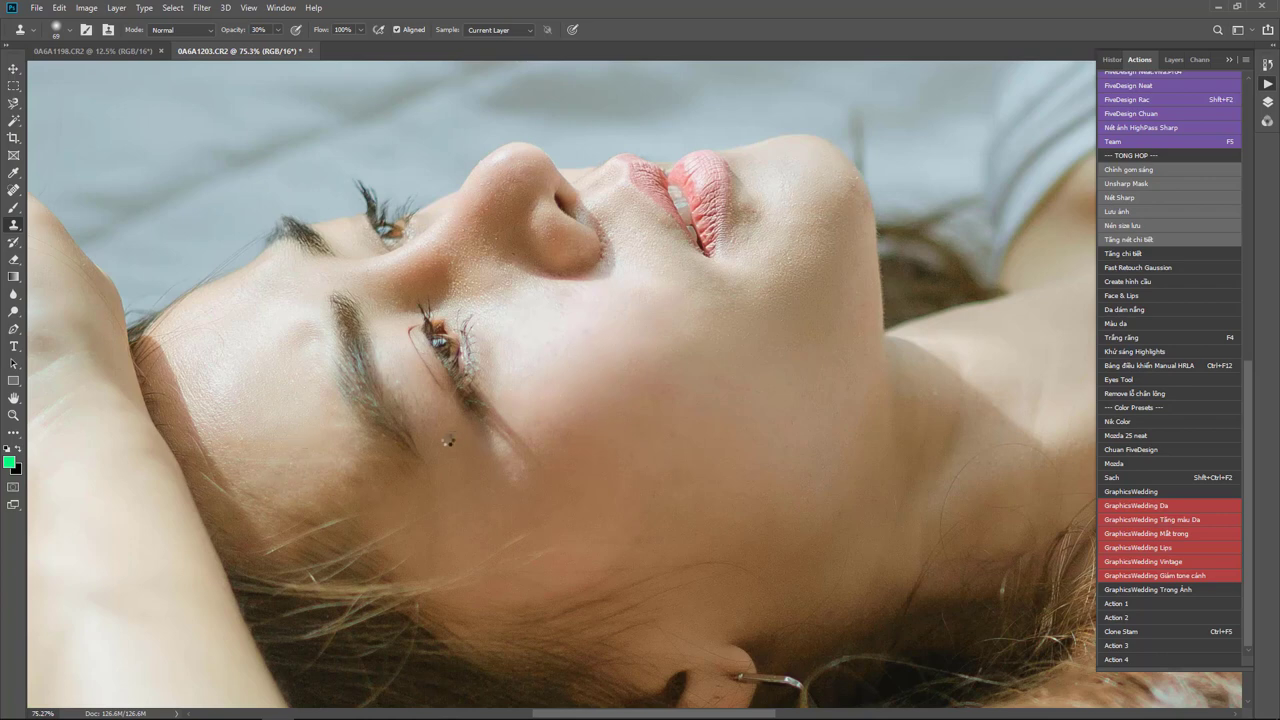
pyautogui.hotkey('ctrl', 'F5')
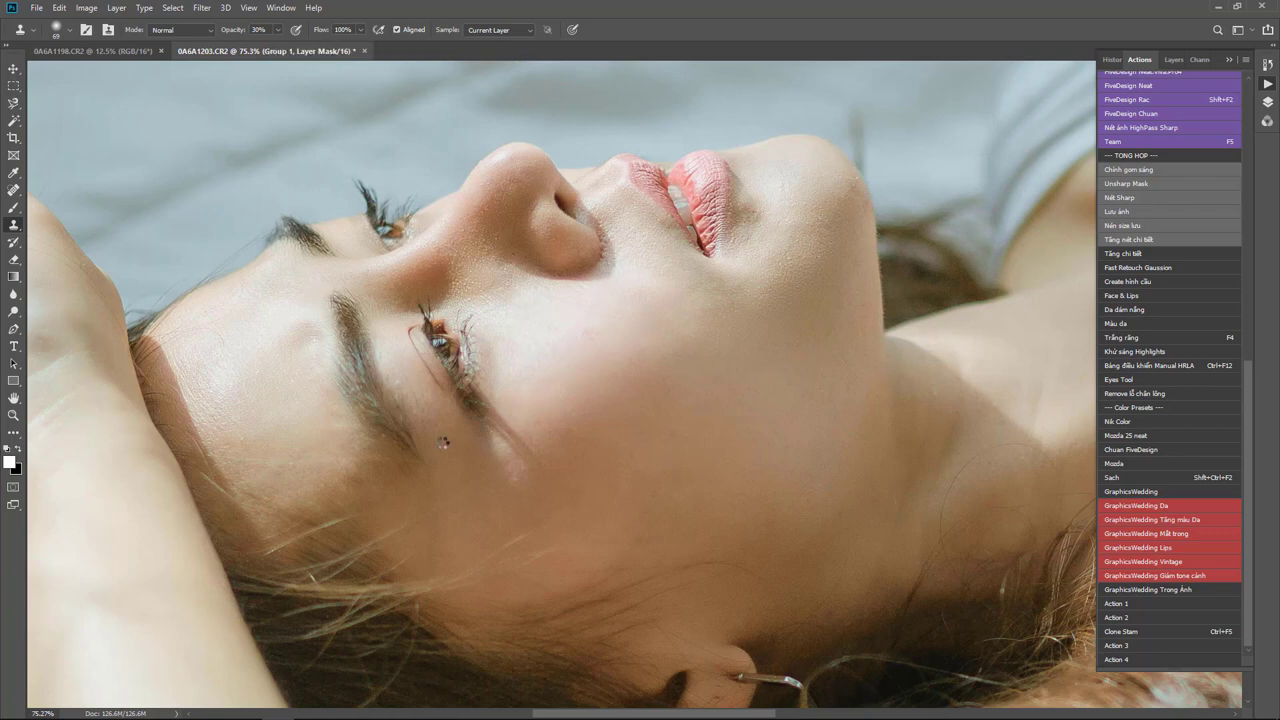
# Paint smoothing over the temple and cheek with an 83 px soft brush on the mask.
pyautogui.press('b')
pyautogui.rightClick(545, 380)
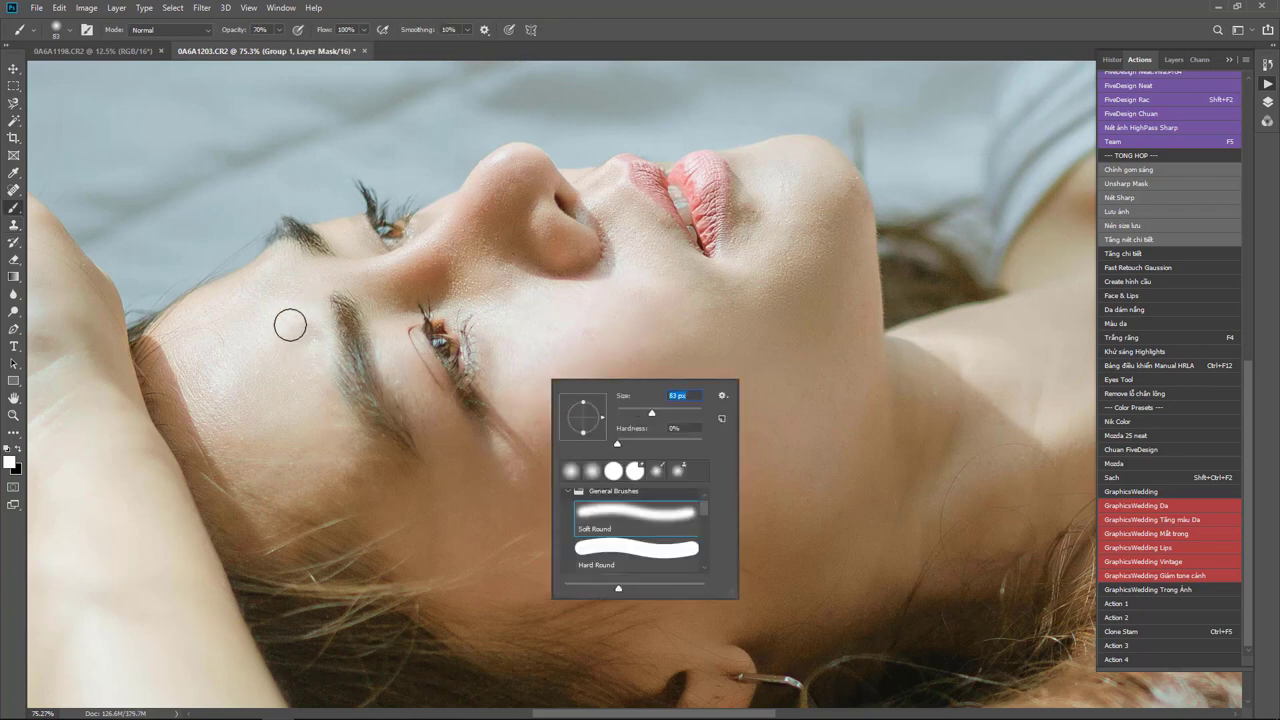
pyautogui.press('Return')
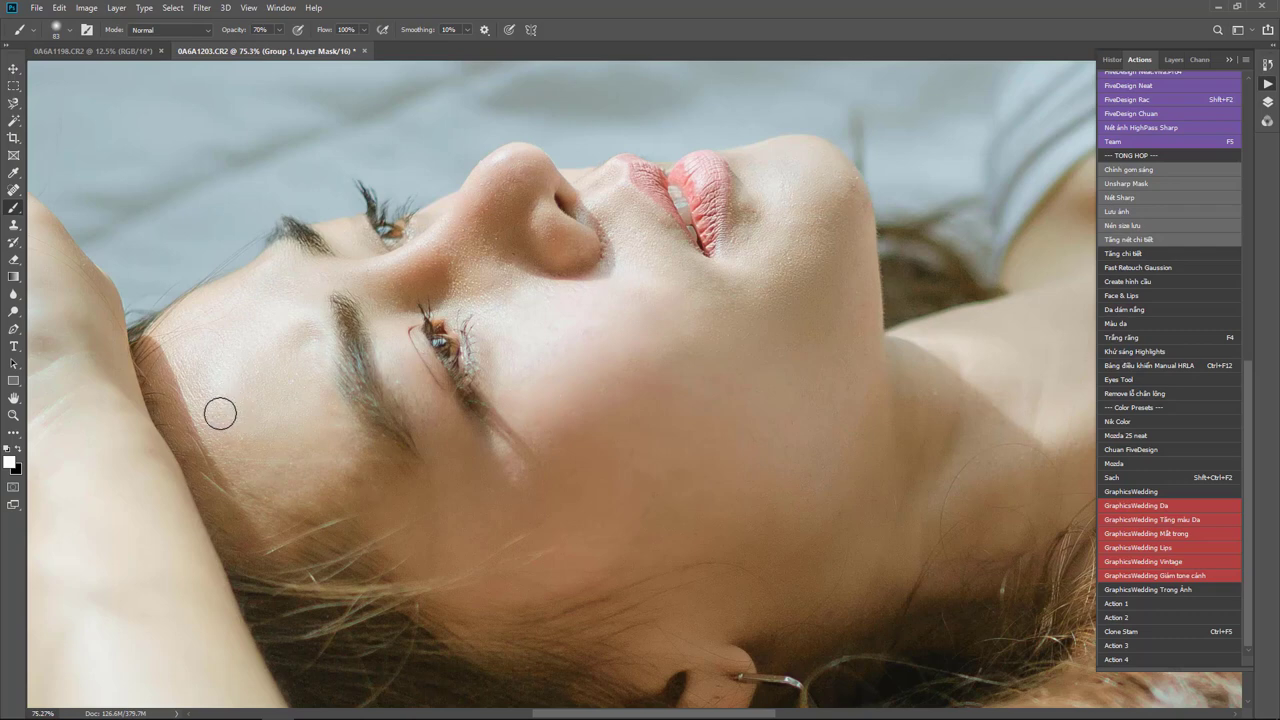
pyautogui.moveTo(251, 447)
pyautogui.mouseDown()
pyautogui.moveTo(297, 480)
pyautogui.moveTo(340, 471)
pyautogui.moveTo(299, 489)
pyautogui.mouseUp()
pyautogui.moveTo(504, 288)
pyautogui.mouseDown()
pyautogui.moveTo(557, 289)
pyautogui.moveTo(537, 323)
pyautogui.moveTo(661, 302)
pyautogui.mouseUp()
# Work across the chin, jaw and neck, then zoom out to the whole photo.
pyautogui.hscroll(3, 808, 380)
pyautogui.scroll(1, 808, 380)
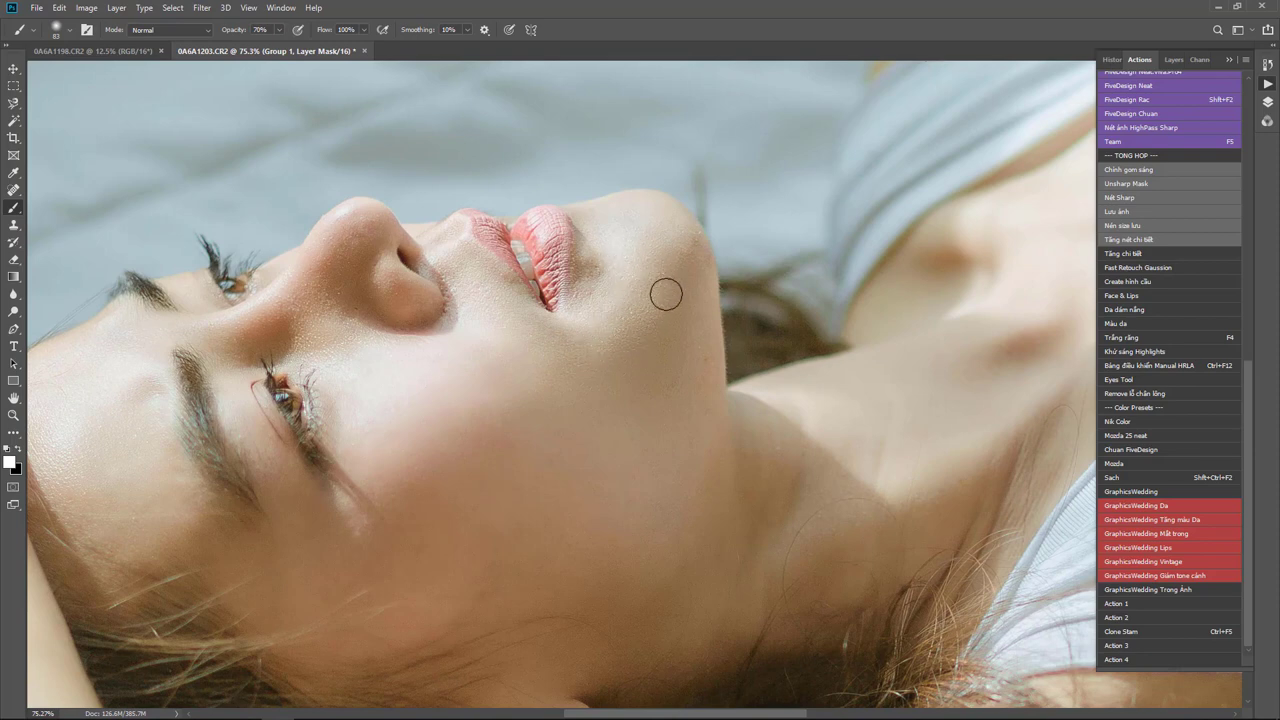
pyautogui.moveTo(674, 455); pyautogui.dragTo(612, 413)
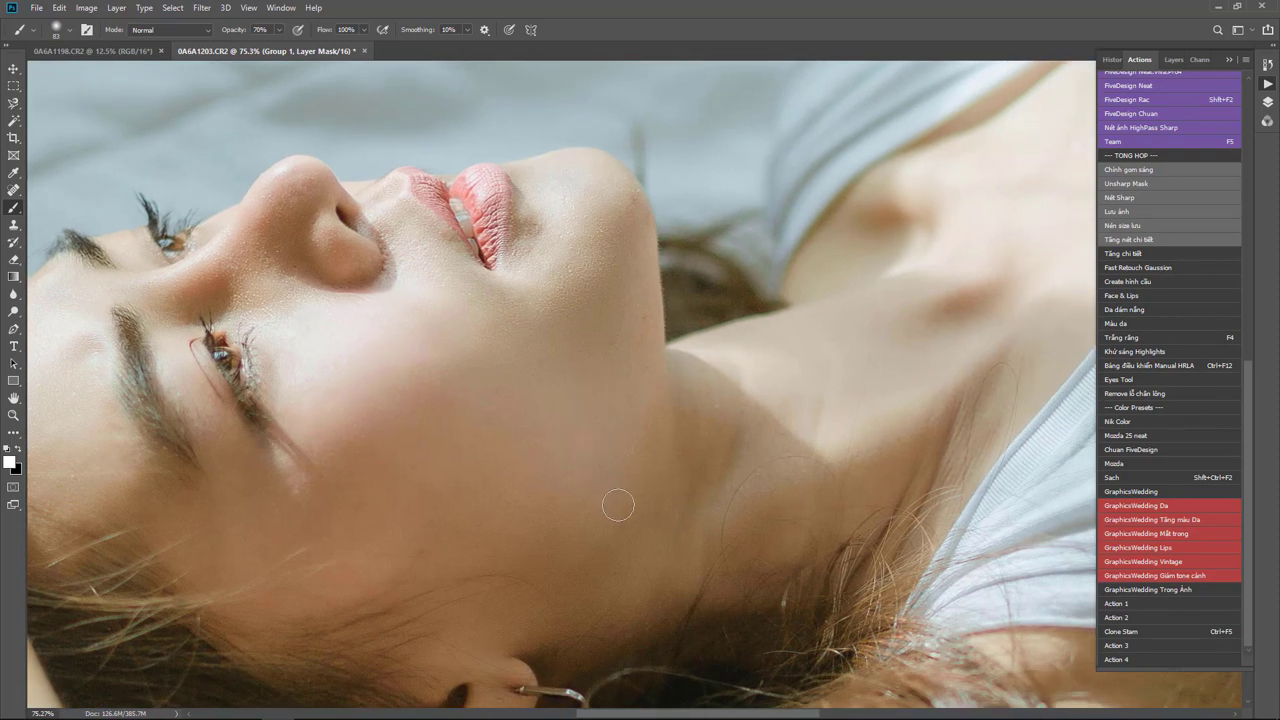
pyautogui.moveTo(596, 533); pyautogui.dragTo(492, 567)
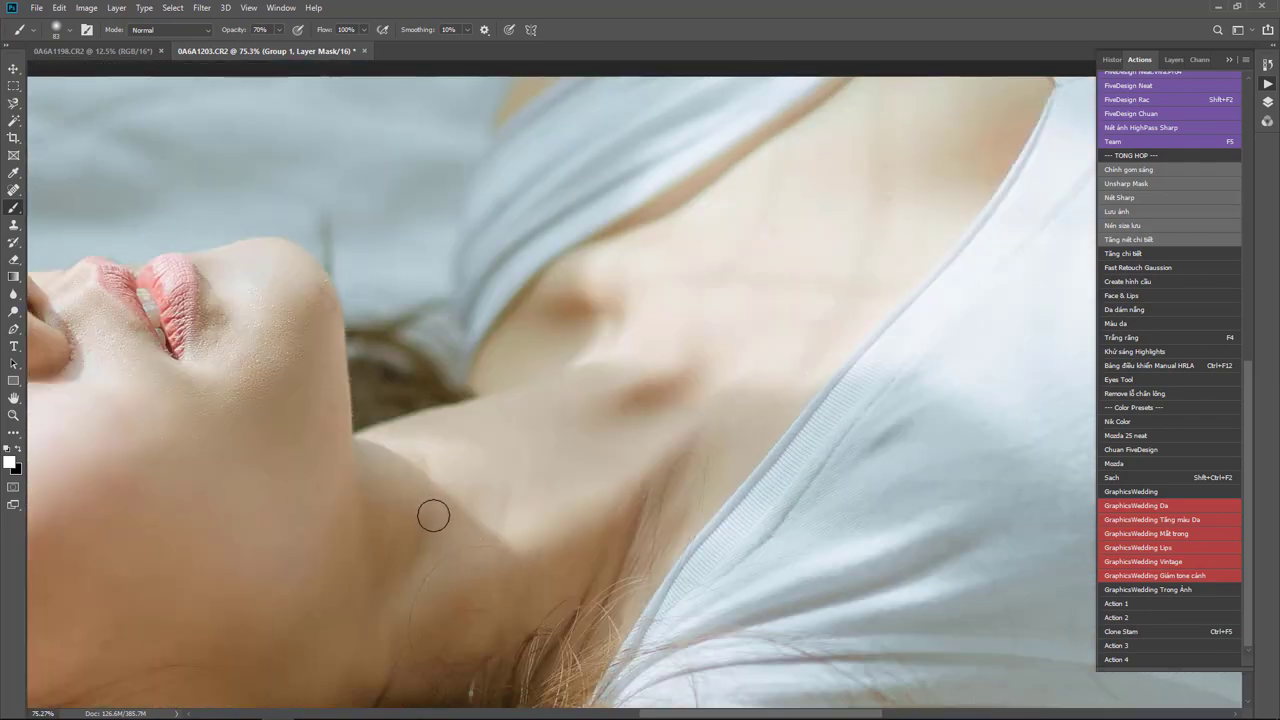
pyautogui.scroll(-1, 652, 405)
pyautogui.scroll(-1, 734, 375)
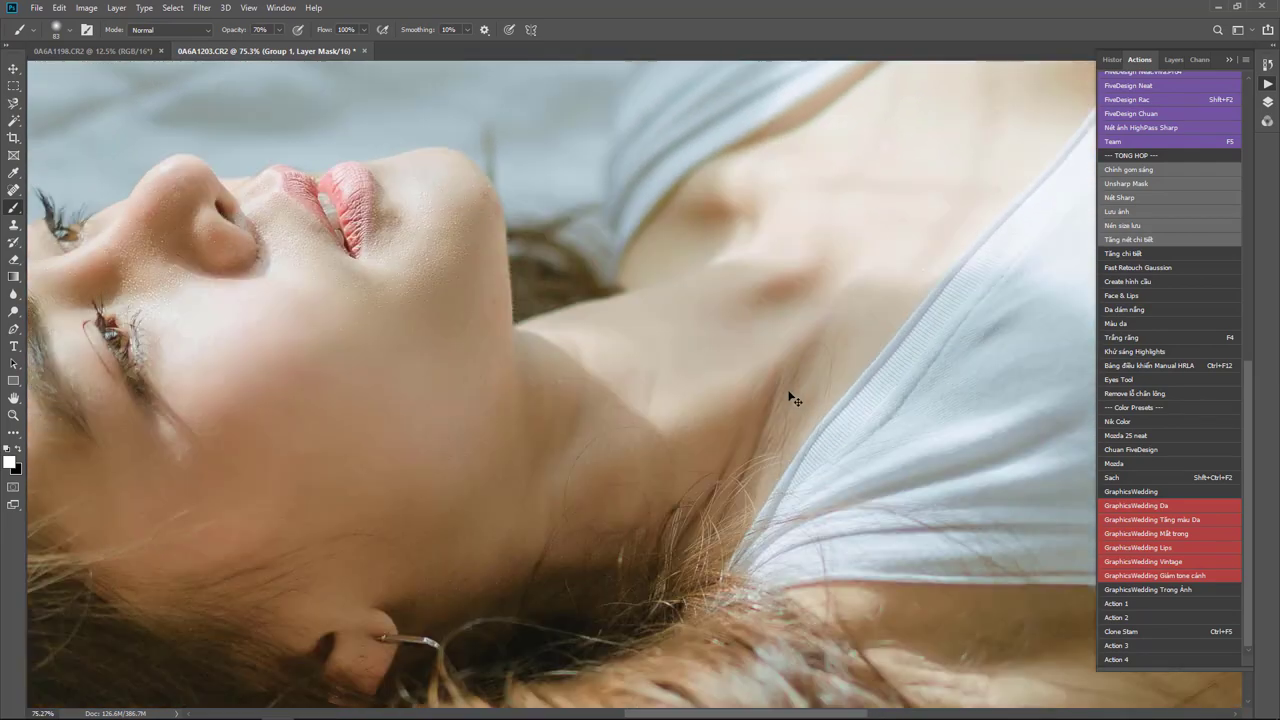
pyautogui.scroll(-3, 794, 397)
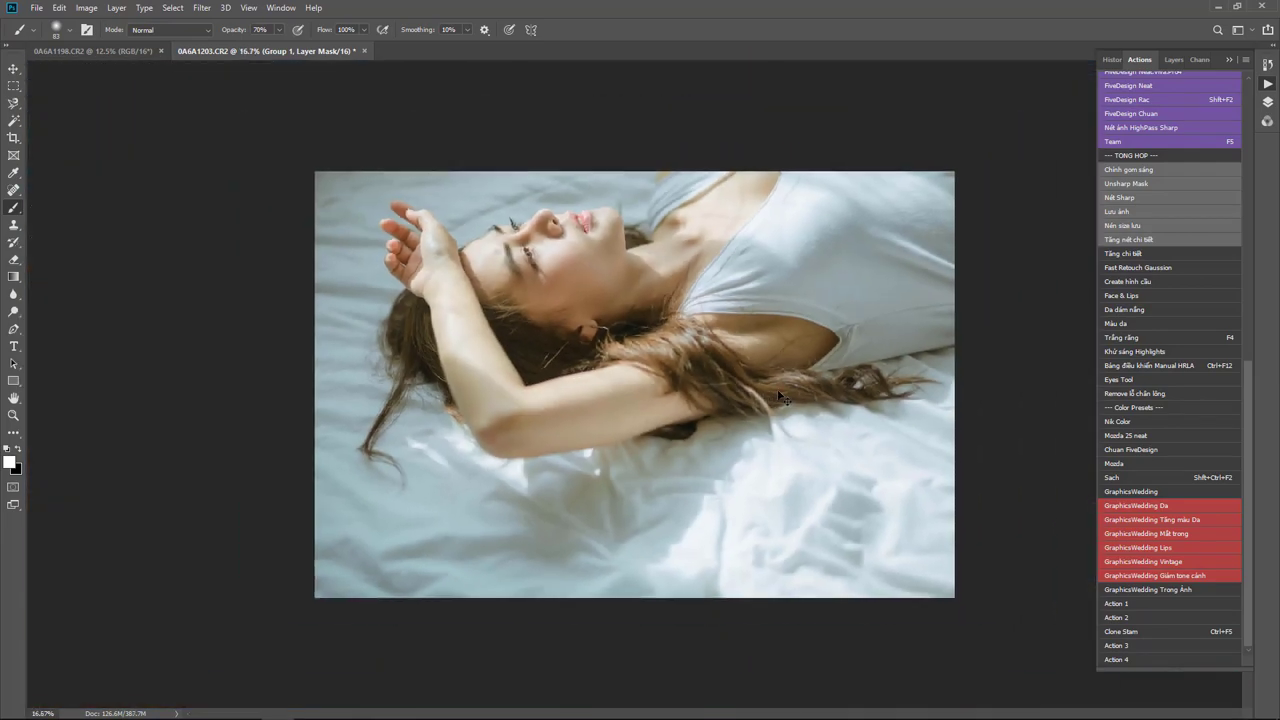
# Flatten the image and liquify the skin near the armpit.
pyautogui.press('F5')
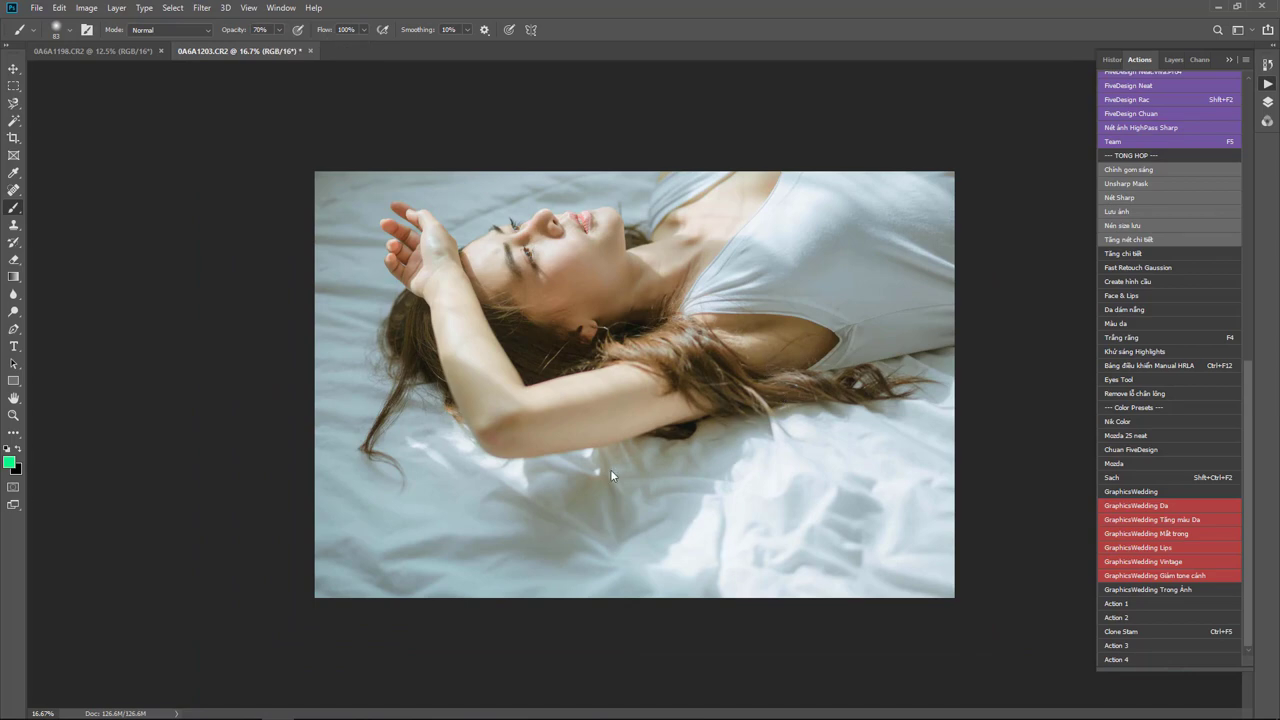
pyautogui.hotkey('ctrl', 'shift', 'x')
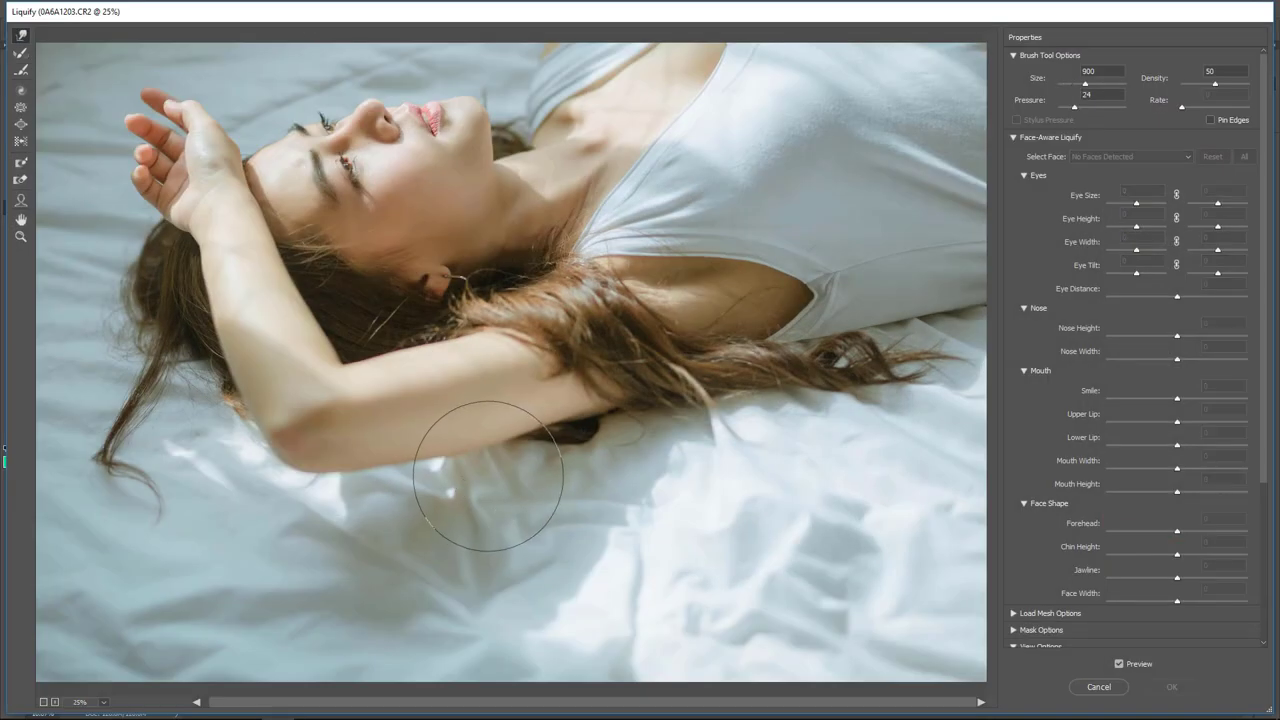
pyautogui.moveTo(488, 476); pyautogui.dragTo(471, 457)
pyautogui.press('Return')
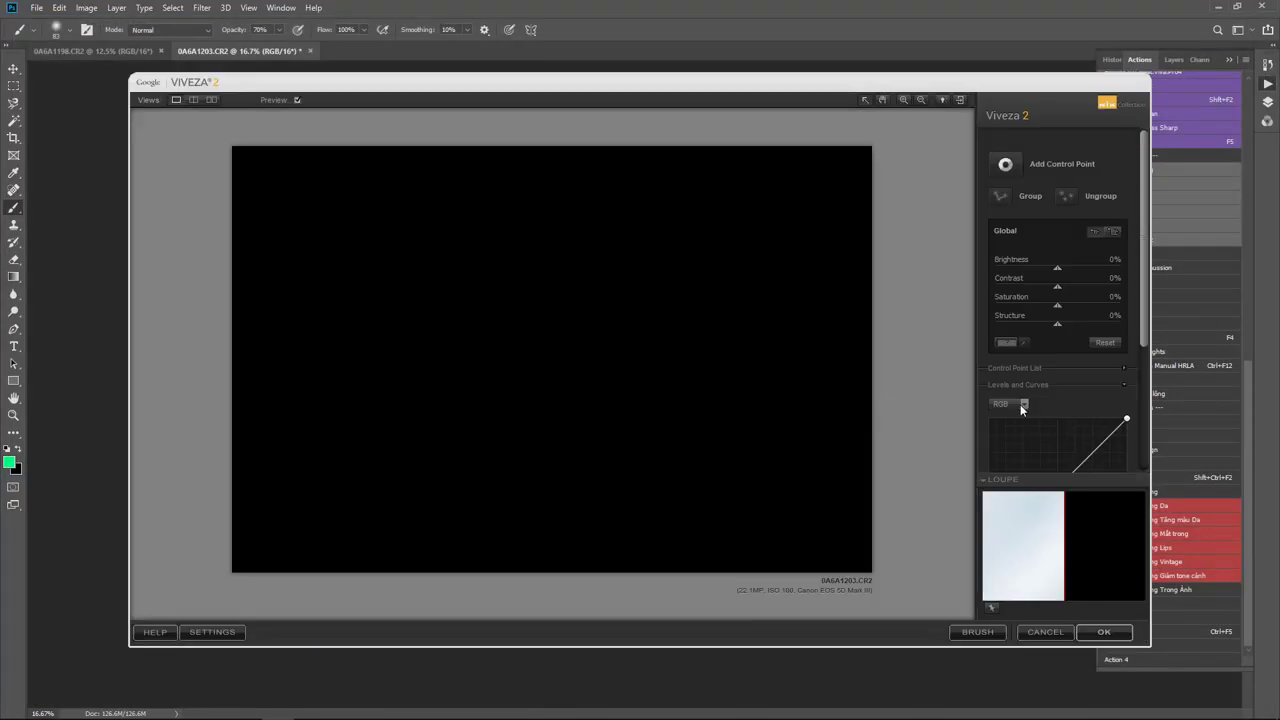
# Raise Viveza Structure to 9%, apply it, and close the finished portrait.
pyautogui.moveTo(1061, 323); pyautogui.dragTo(1063, 323)
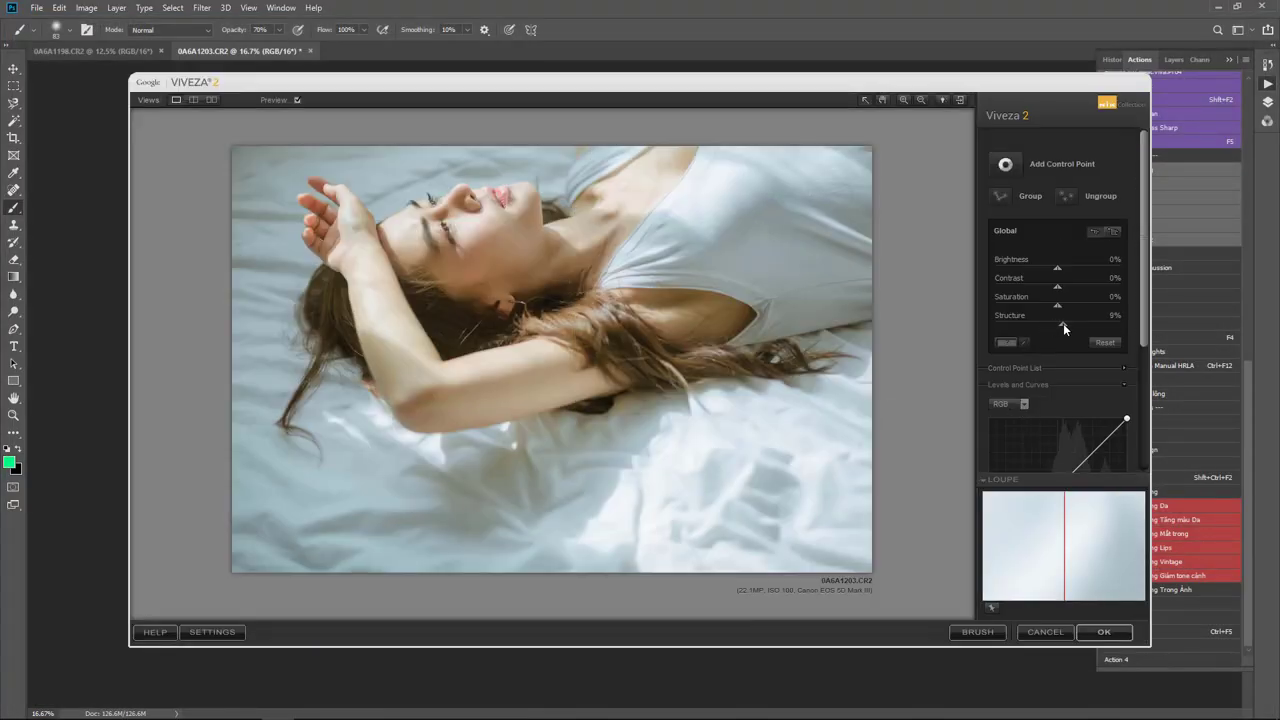
pyautogui.press('Return')
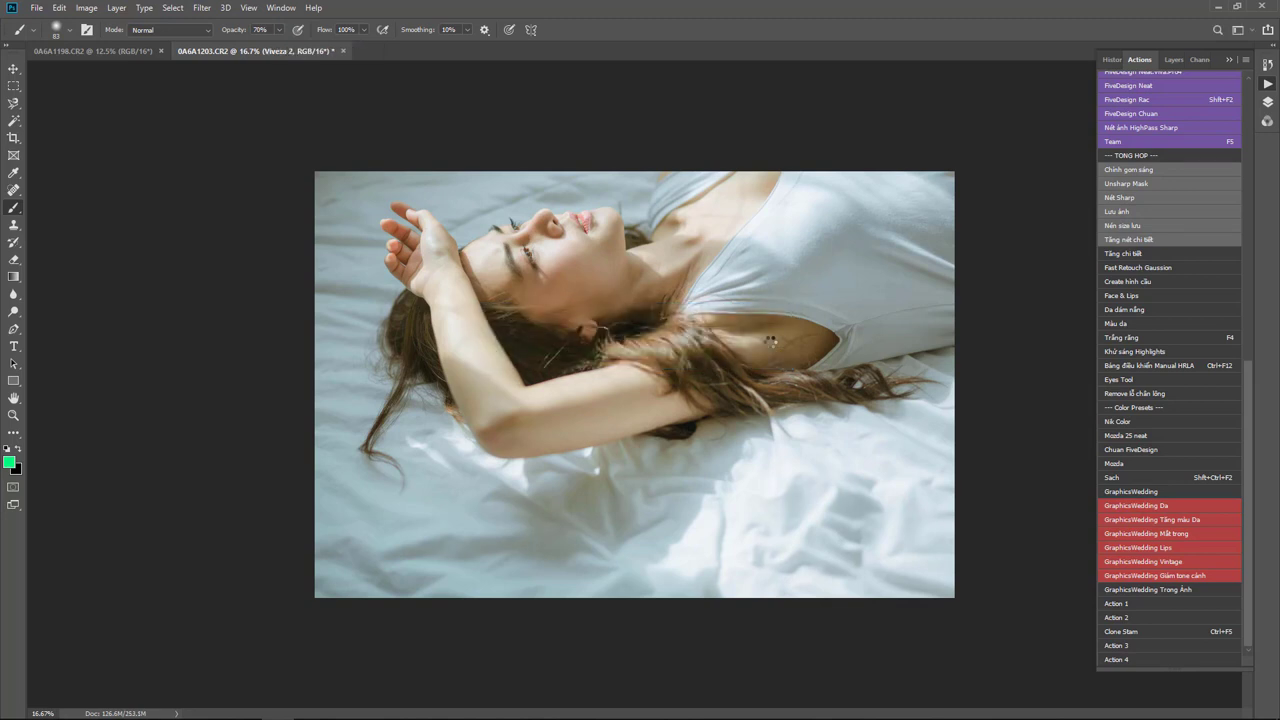
pyautogui.hotkey('ctrl', 'w')
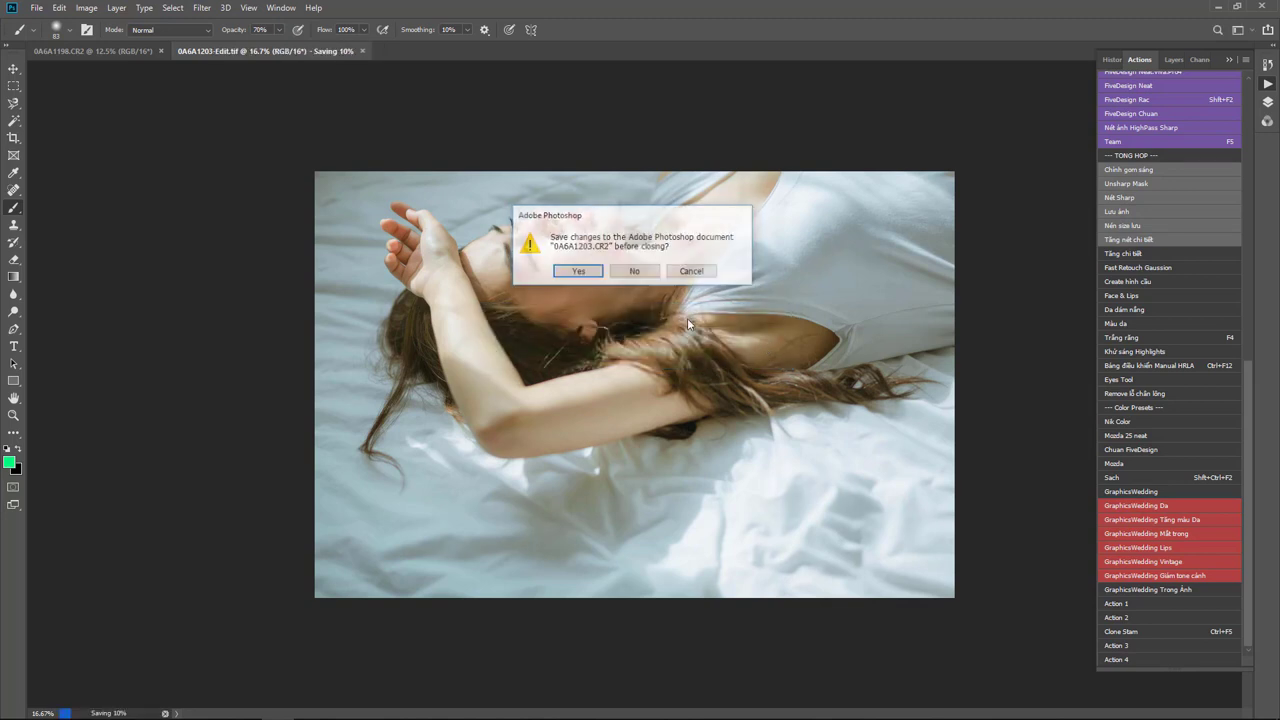
# Answer the save prompt, fit 0A6A1198.CR2 on screen and add a Black & White adjustment layer.
pyautogui.press('n')
pyautogui.scroll(5, 631, 288)
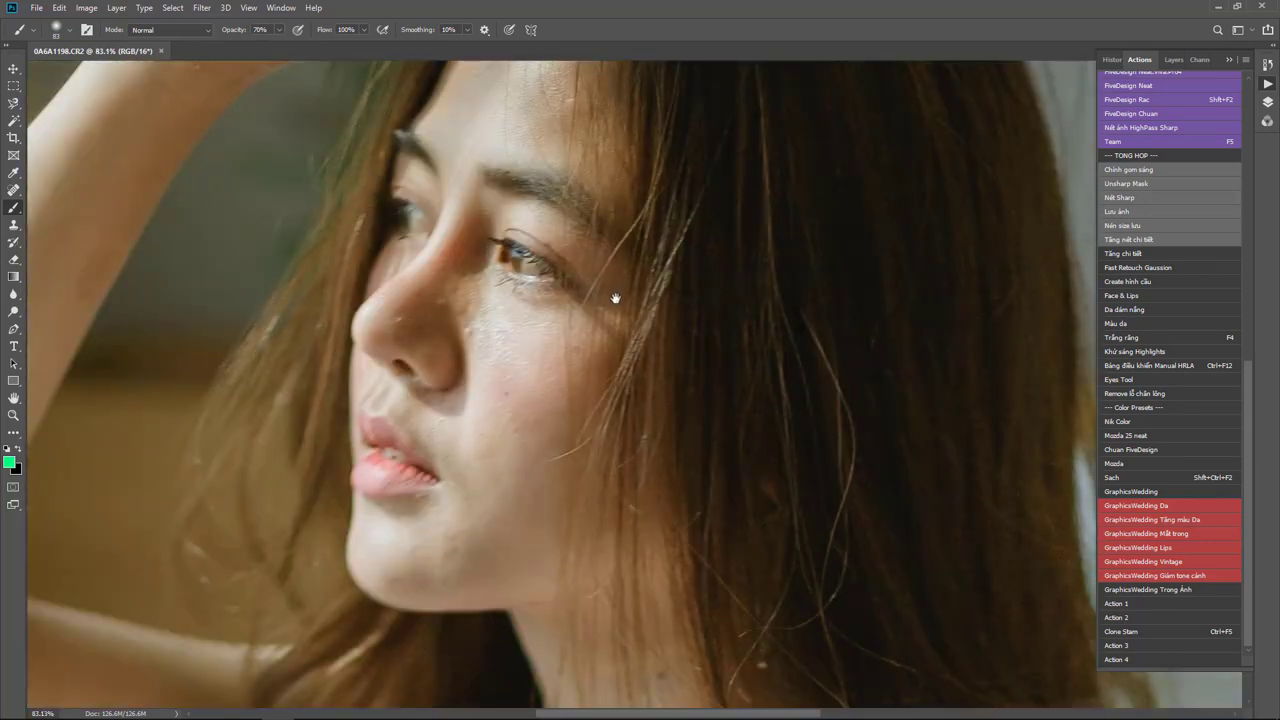
pyautogui.hotkey('ctrl', '0')
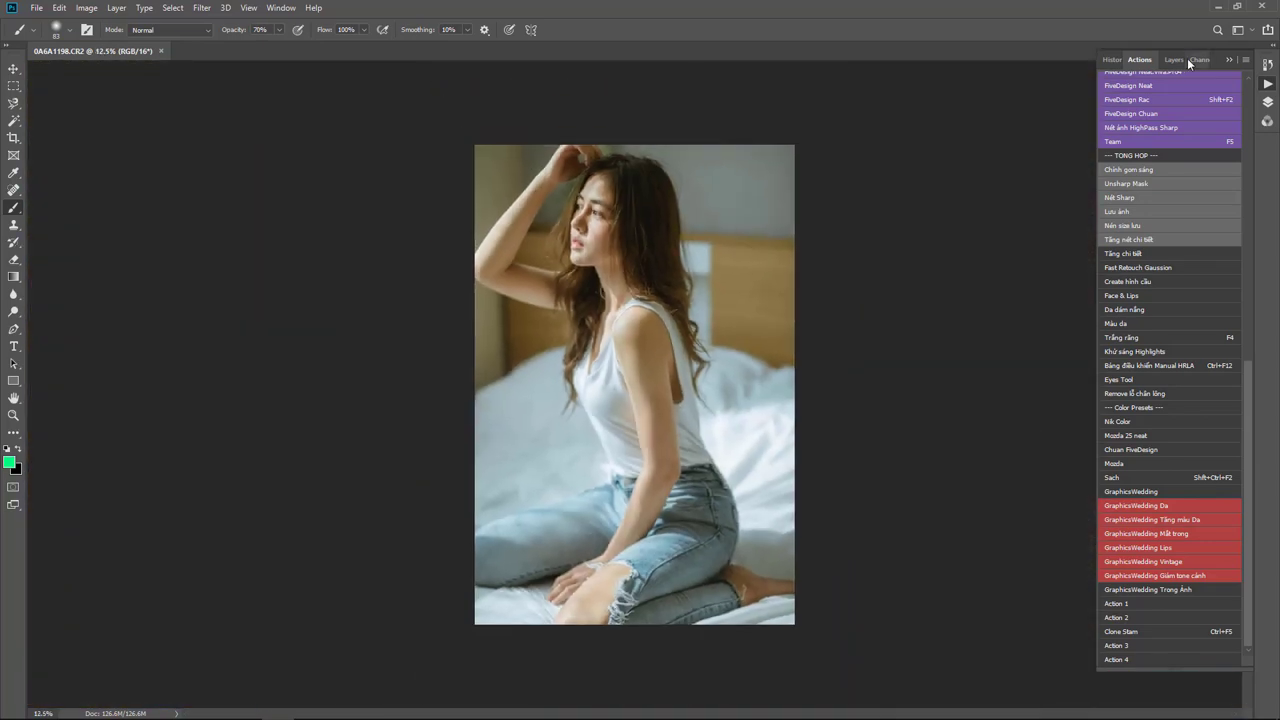
pyautogui.click(1173, 60)
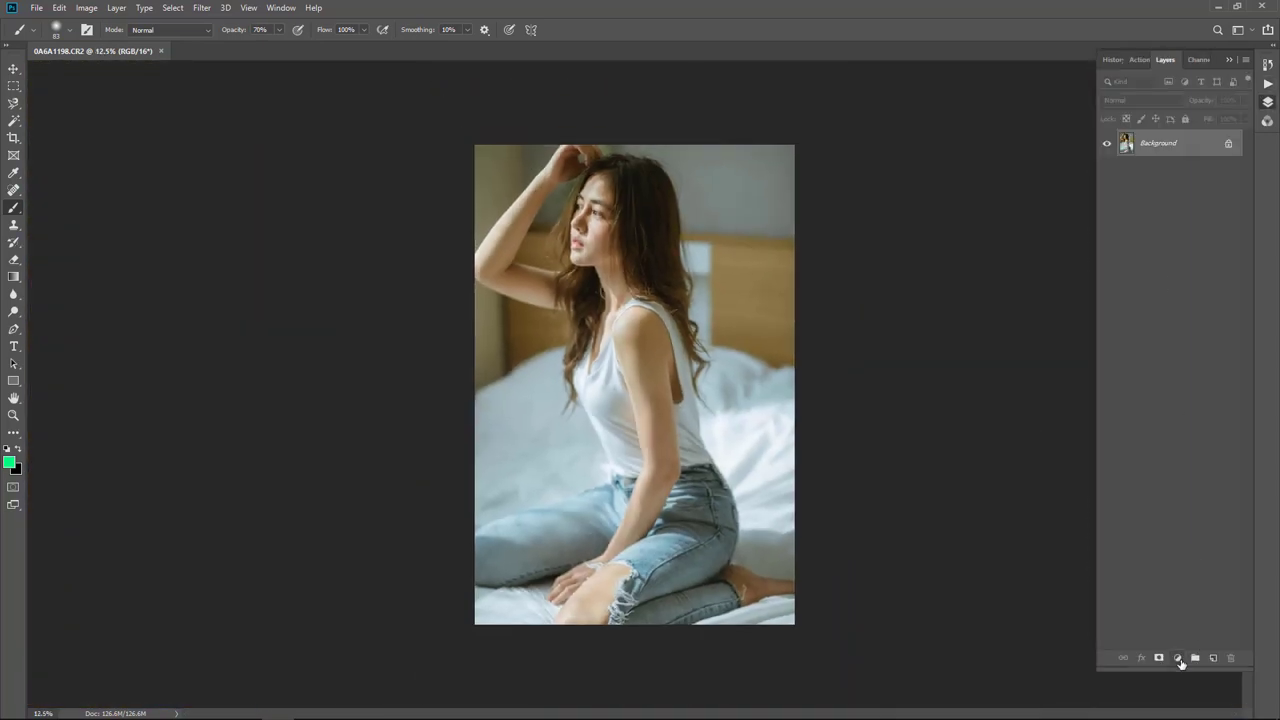
pyautogui.click(1178, 658)
pyautogui.click(1205, 553)
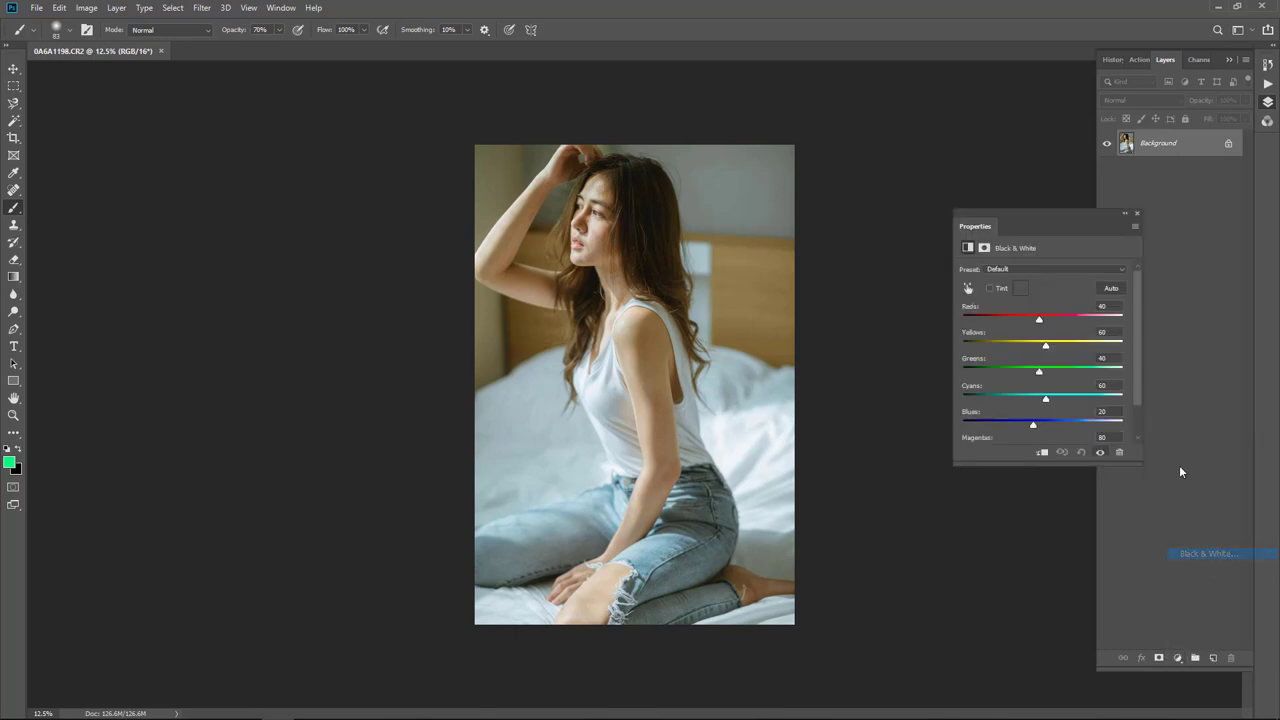
# Blend the Black & White layer by Luminosity and raise Yellows to 113 and Greens to 38.
pyautogui.click(1156, 99)
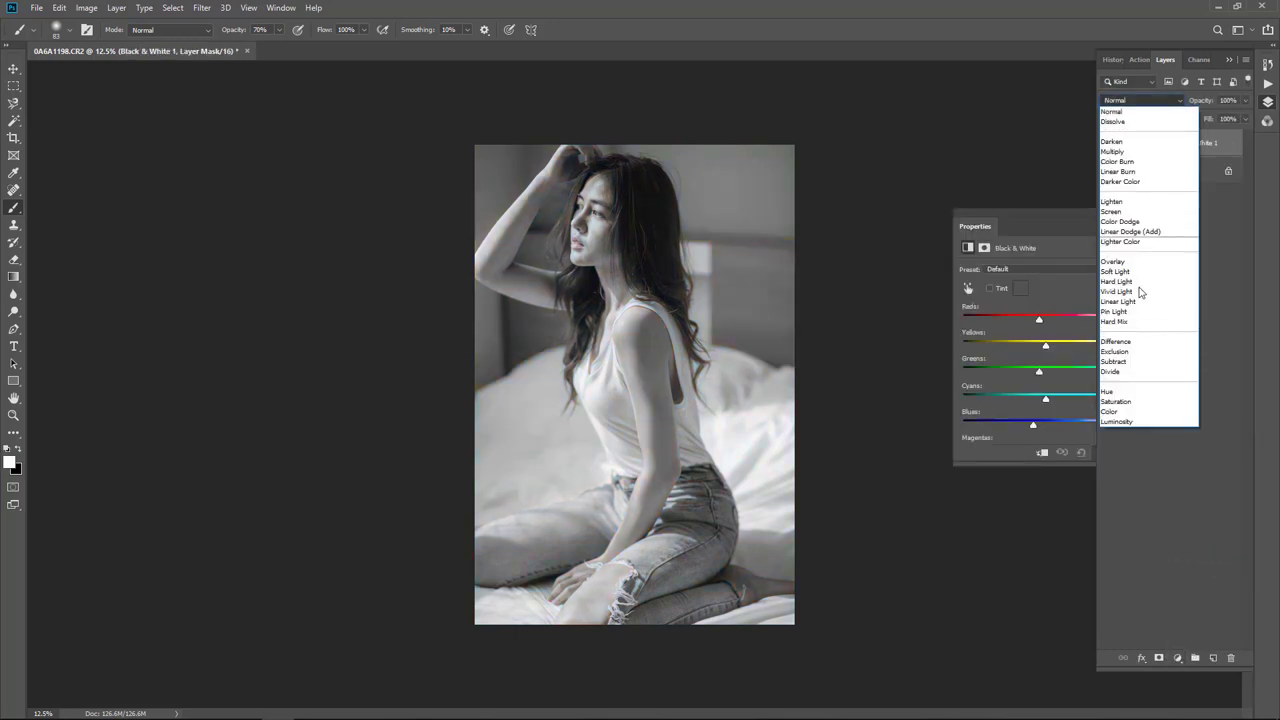
pyautogui.click(1136, 418)
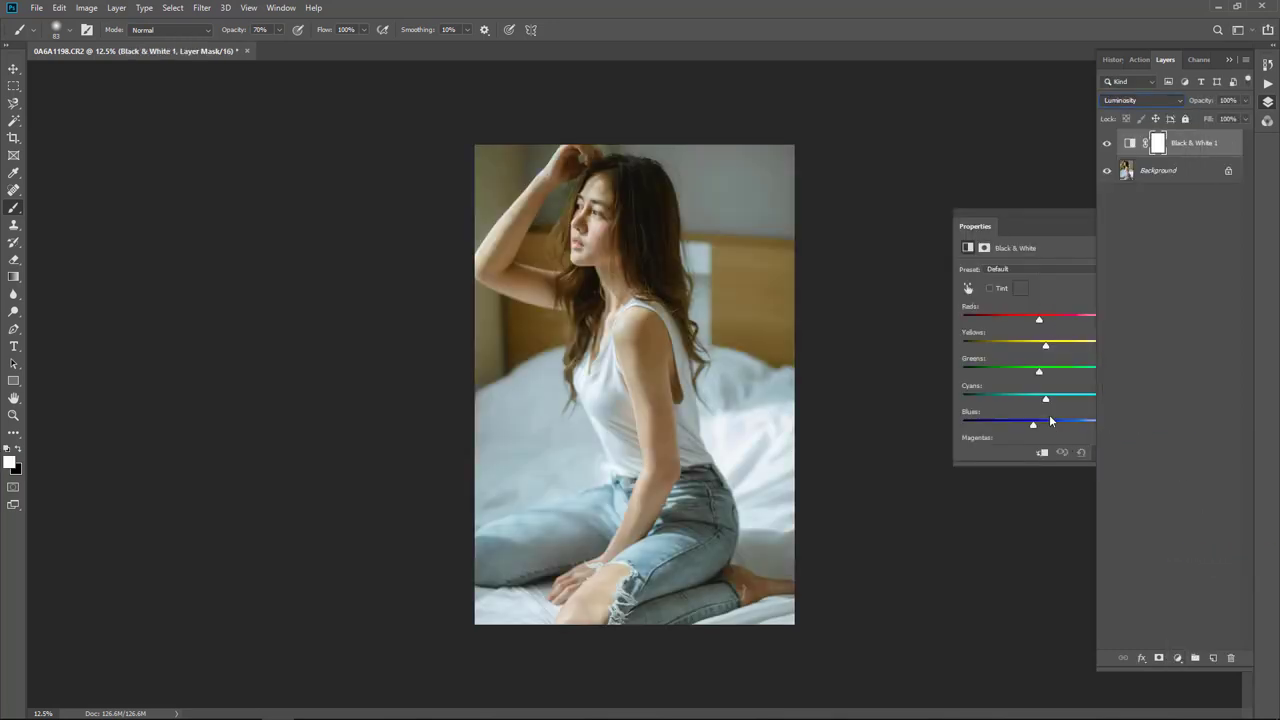
pyautogui.click(1051, 234)
pyautogui.moveTo(1045, 345); pyautogui.dragTo(1067, 350)
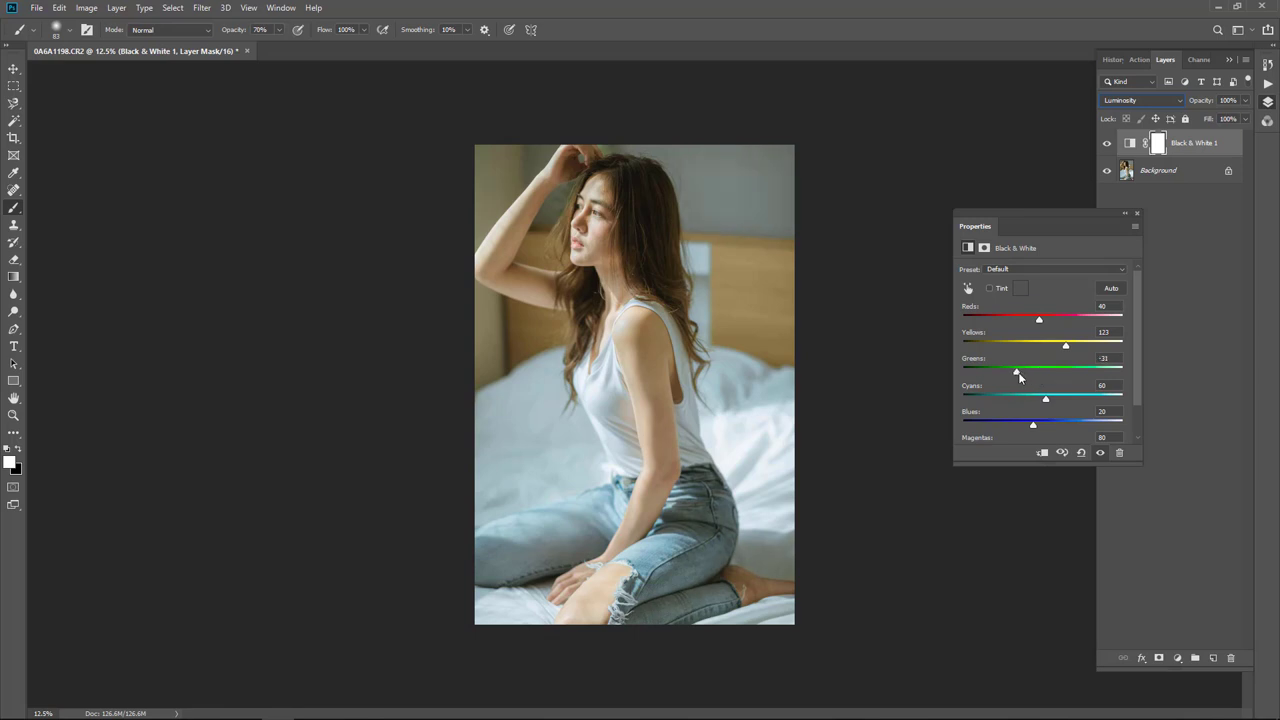
pyautogui.moveTo(1020, 376); pyautogui.dragTo(1040, 377)
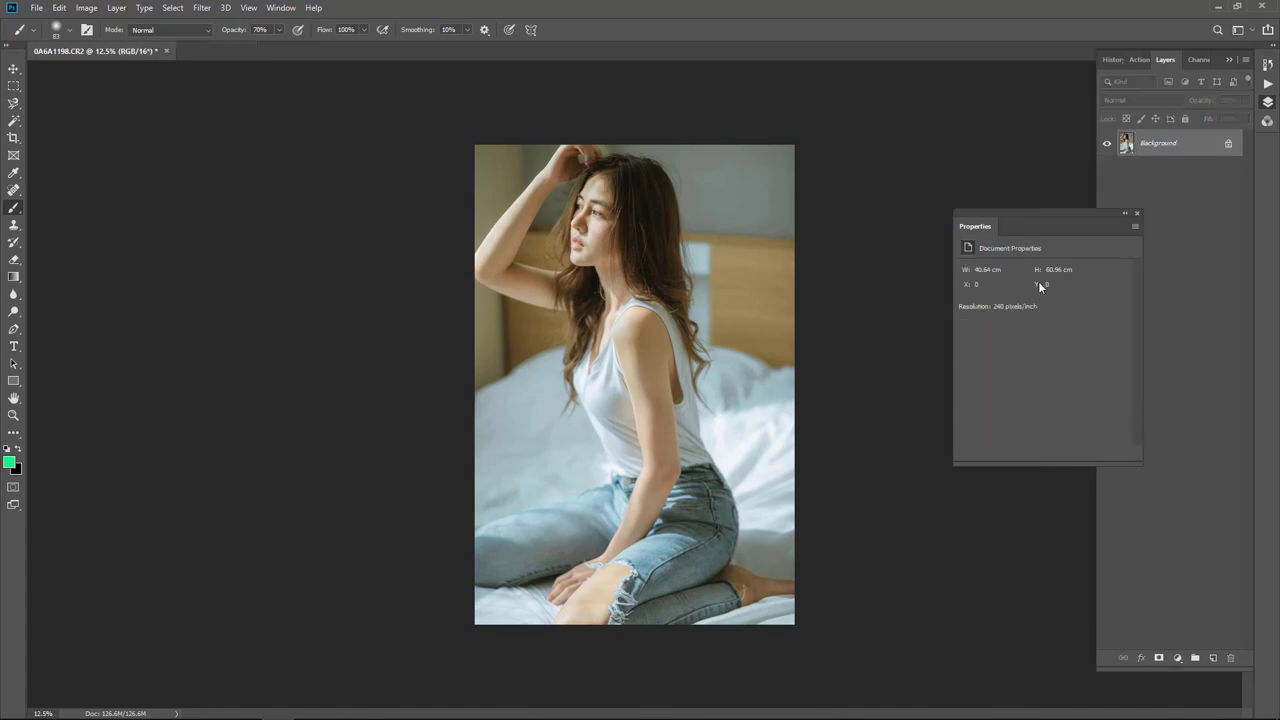
pyautogui.scroll(5, 700, 290)
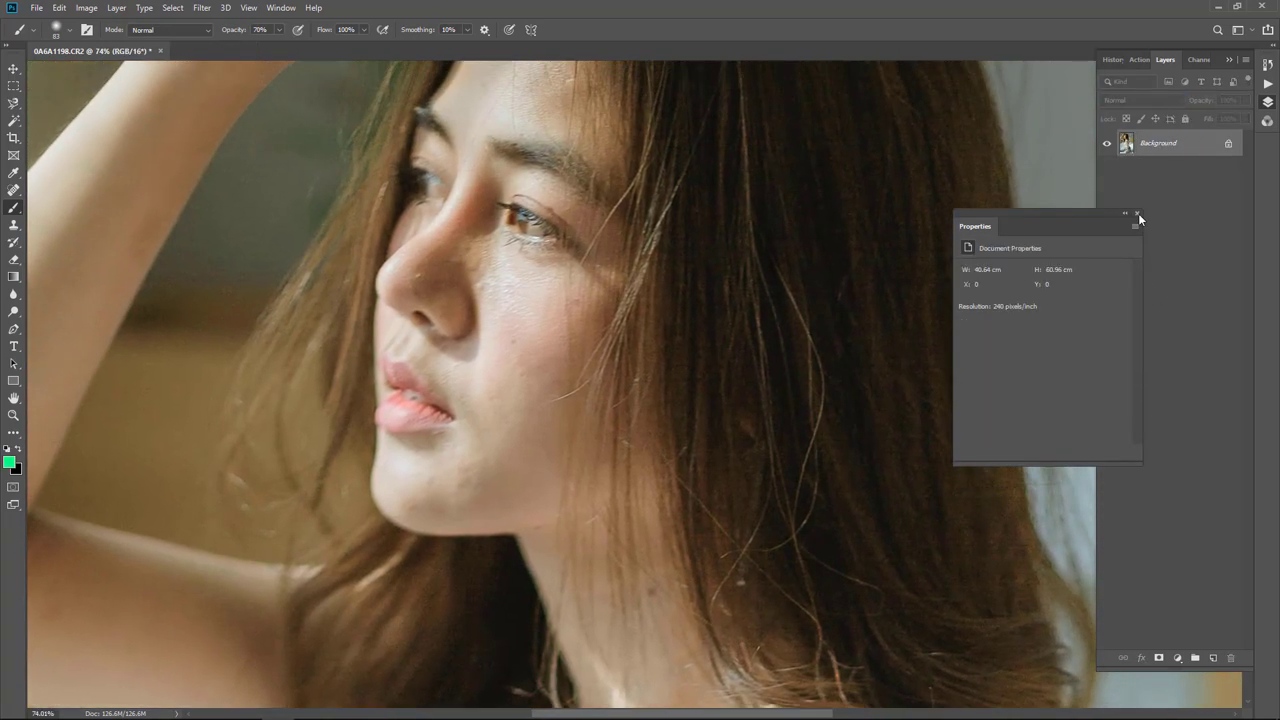
# Dismiss the properties panel, reframe the face and shoulder, and duplicate the photo twice.
pyautogui.click(1137, 212)
pyautogui.moveTo(657, 266)
pyautogui.mouseDown()
pyautogui.moveTo(711, 412)
pyautogui.moveTo(704, 401)
pyautogui.mouseUp()
pyautogui.press('j')
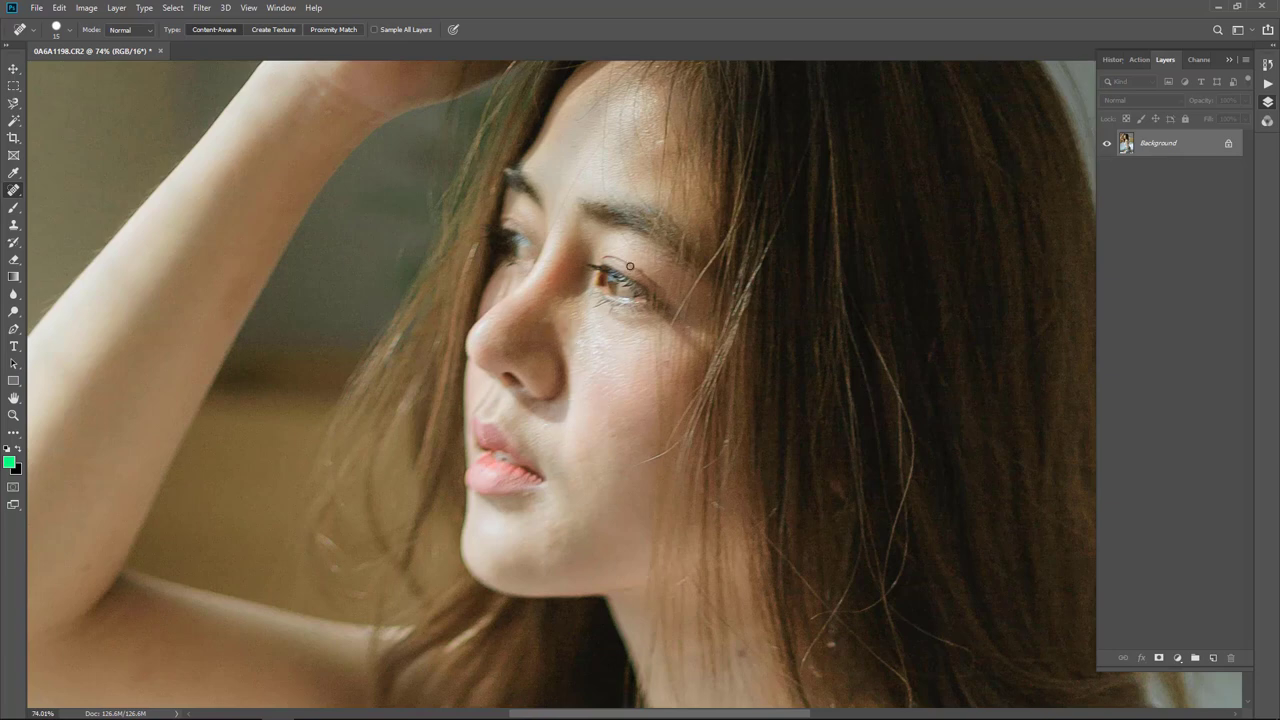
pyautogui.hotkey('ctrl', '-')
pyautogui.scroll(-3, 680, 475)
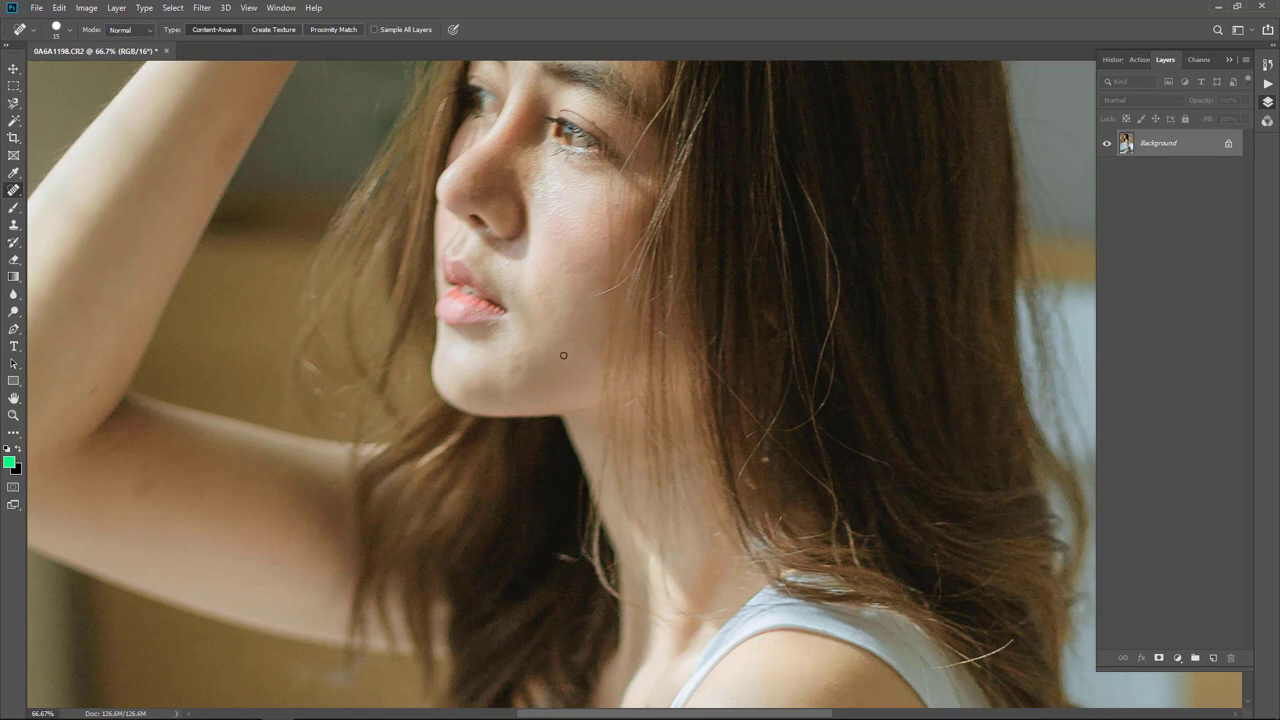
pyautogui.hotkey('ctrl', 'j')
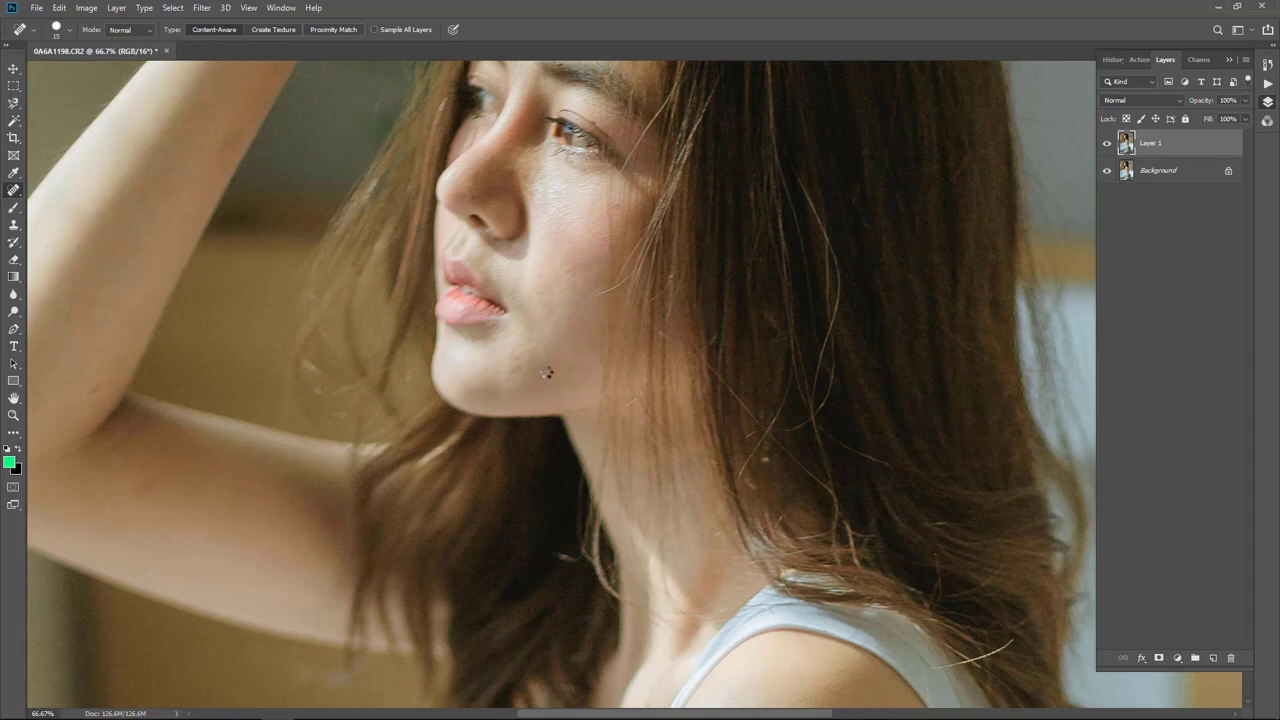
pyautogui.hotkey('ctrl', 'j')
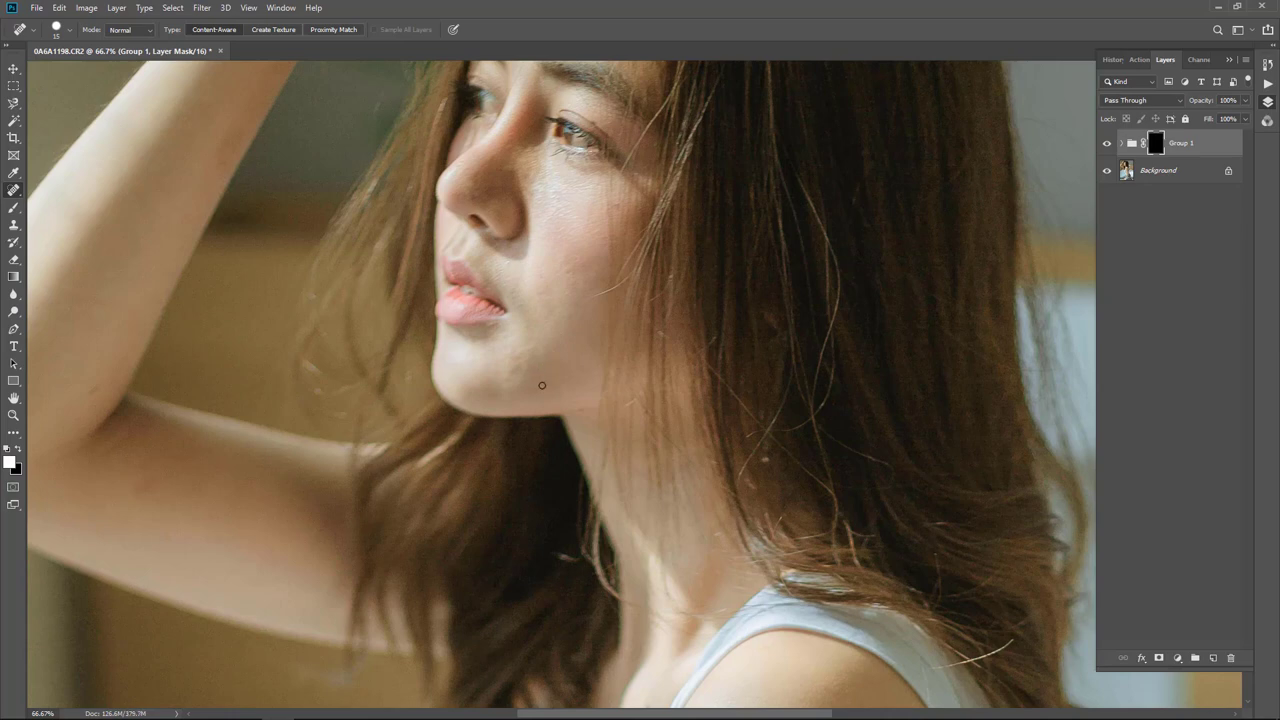
# Paint smoothing over the chin on the mask with a 53 px brush at 100% opacity.
pyautogui.rightClick(541, 385)
pyautogui.moveTo(576, 406); pyautogui.dragTo(587, 406)
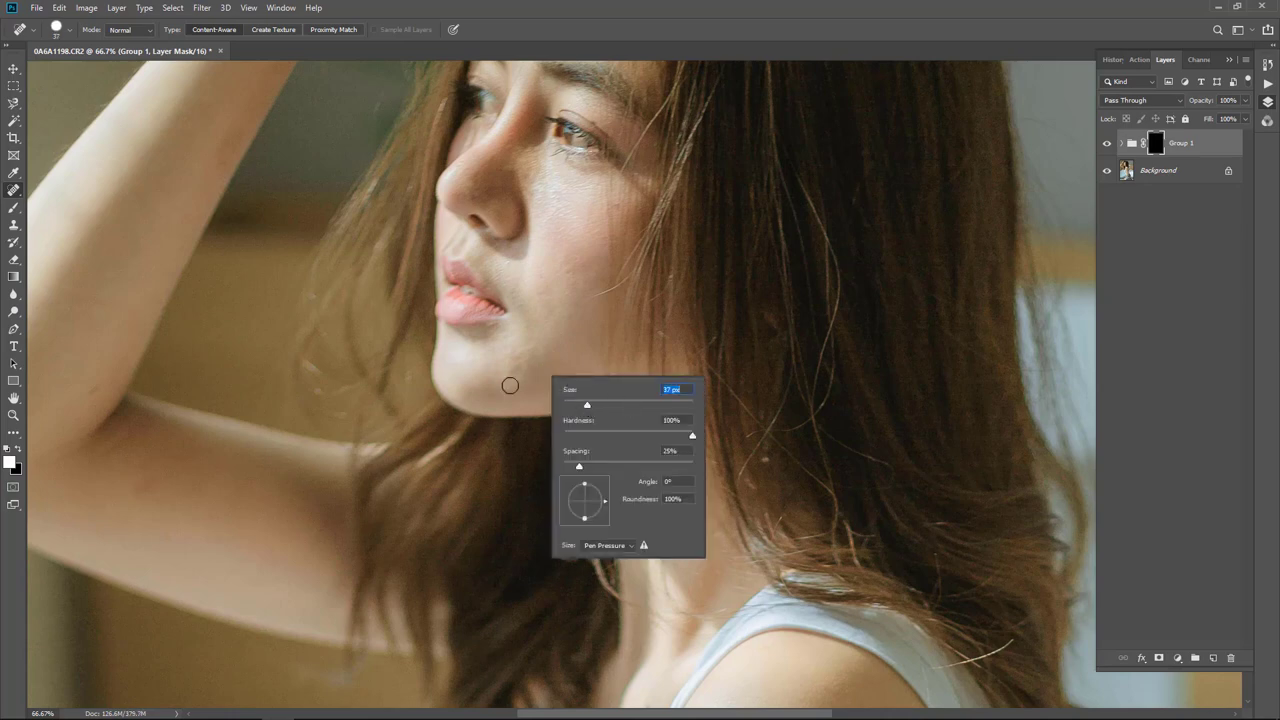
pyautogui.click(598, 407)
pyautogui.press('Return')
pyautogui.press('b')
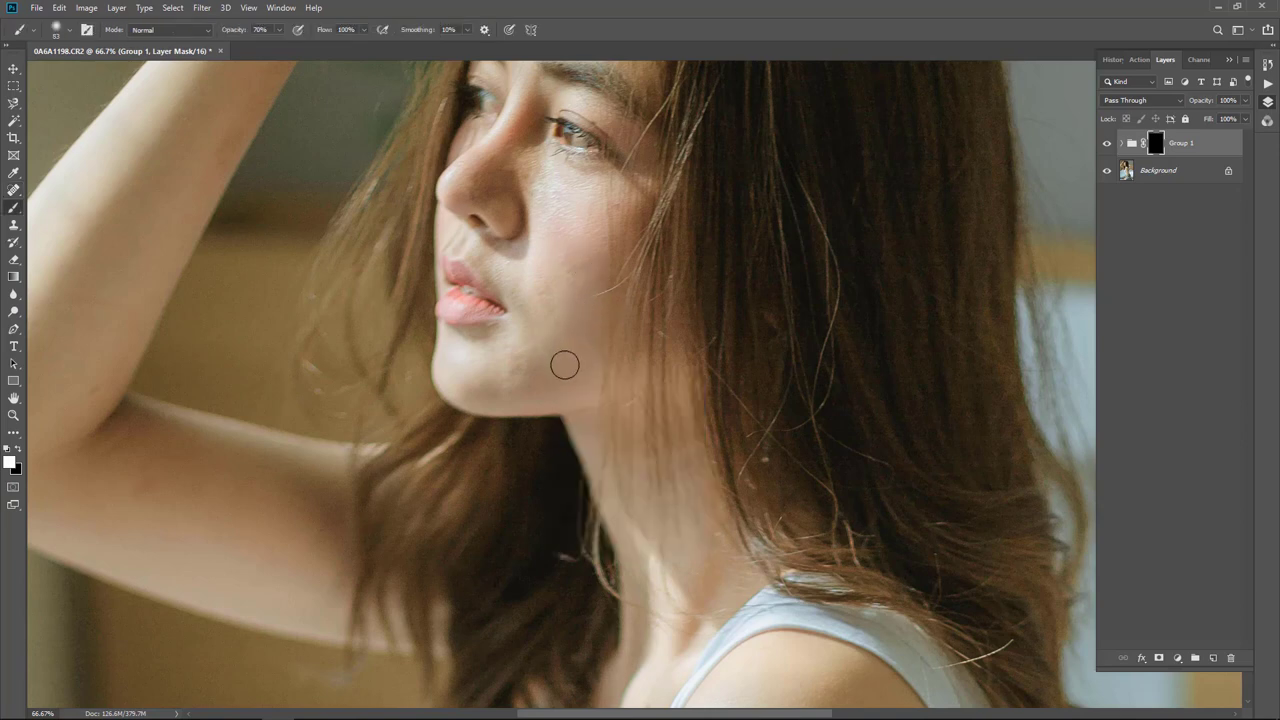
pyautogui.press('0')
pyautogui.moveTo(509, 367); pyautogui.dragTo(562, 316)
# Switch to a 58 px Soft Round brush and merge the smoothing group into the photo.
pyautogui.moveTo(800, 700); pyautogui.dragTo(731, 389)
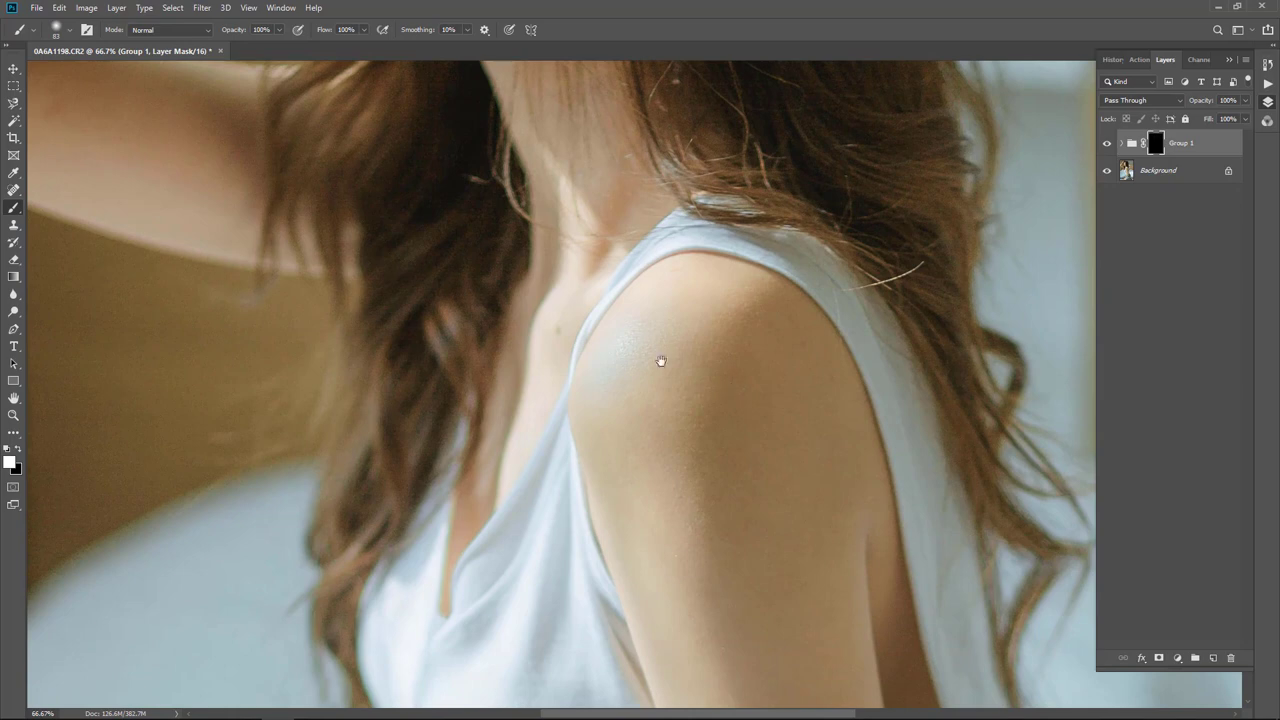
pyautogui.moveTo(745, 310); pyautogui.dragTo(588, 486)
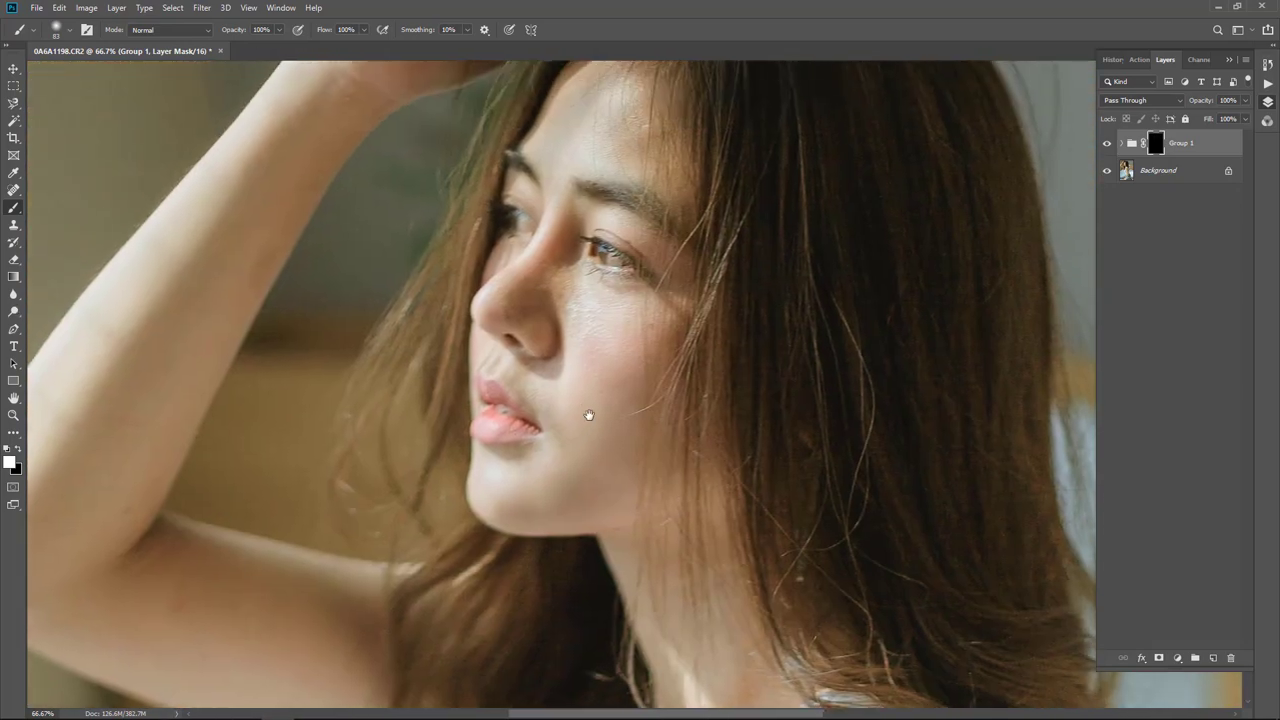
pyautogui.rightClick(588, 486)
pyautogui.moveTo(702, 534); pyautogui.dragTo(672, 538)
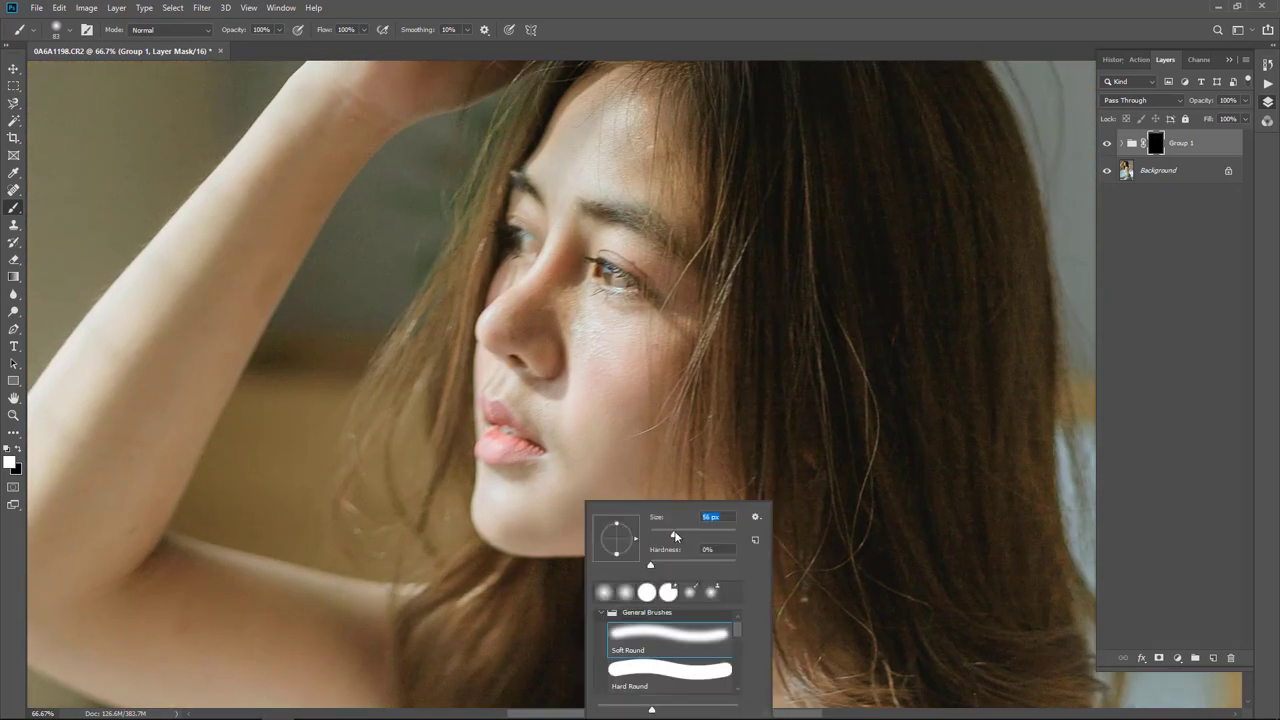
pyautogui.click(538, 527)
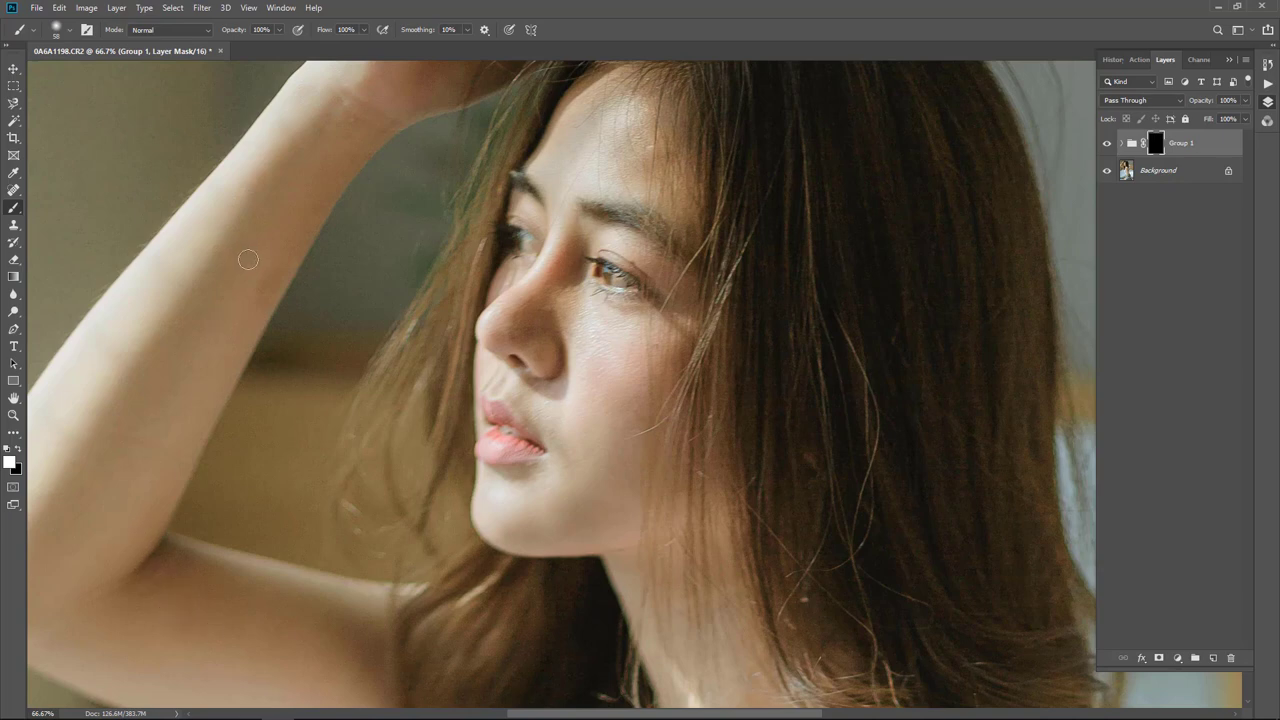
pyautogui.press('Delete')
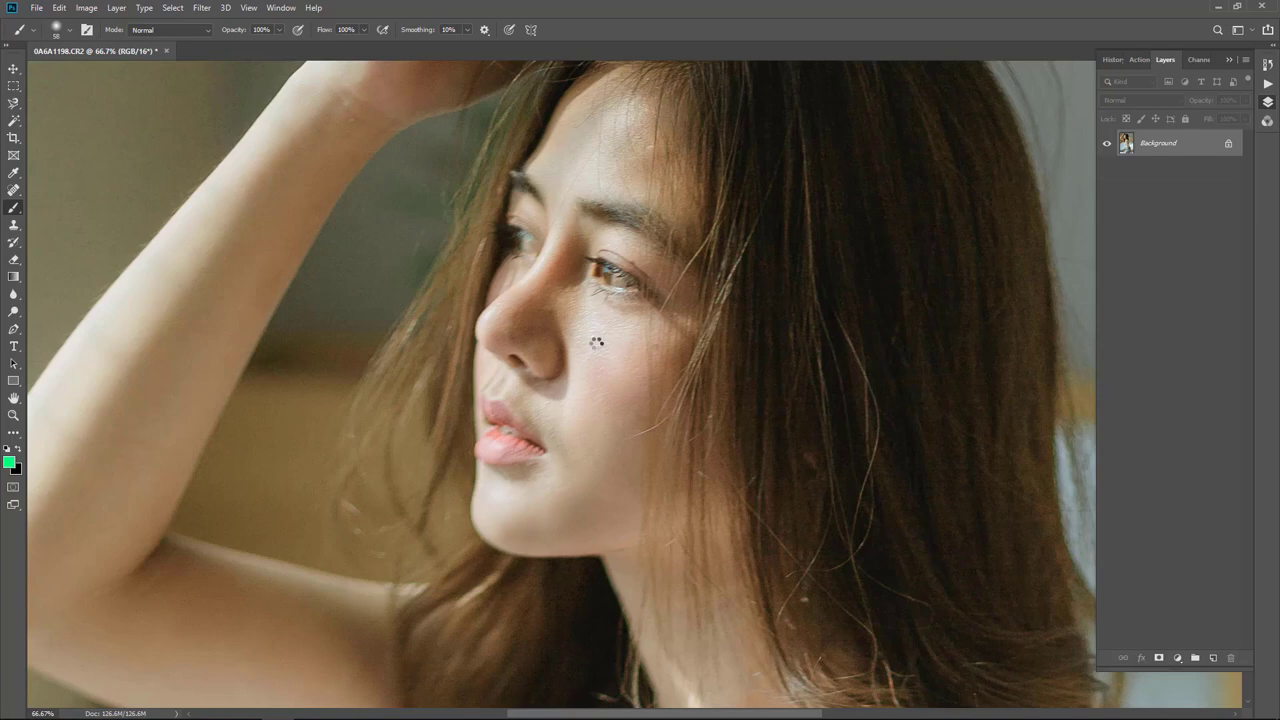
# Stamp a merged copy, set it to 50% opacity and merge it into the Background.
pyautogui.hotkey('ctrl', 'shift', 'alt', 'n')
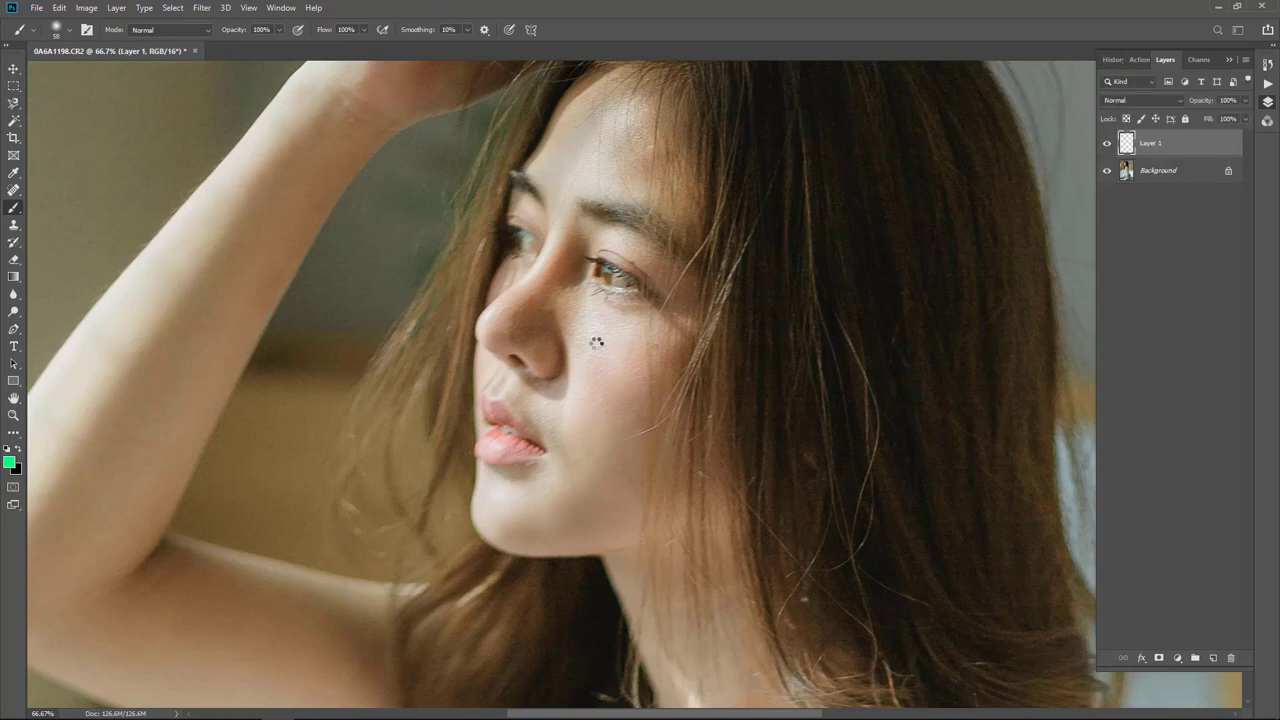
pyautogui.hotkey('ctrl', 'z')
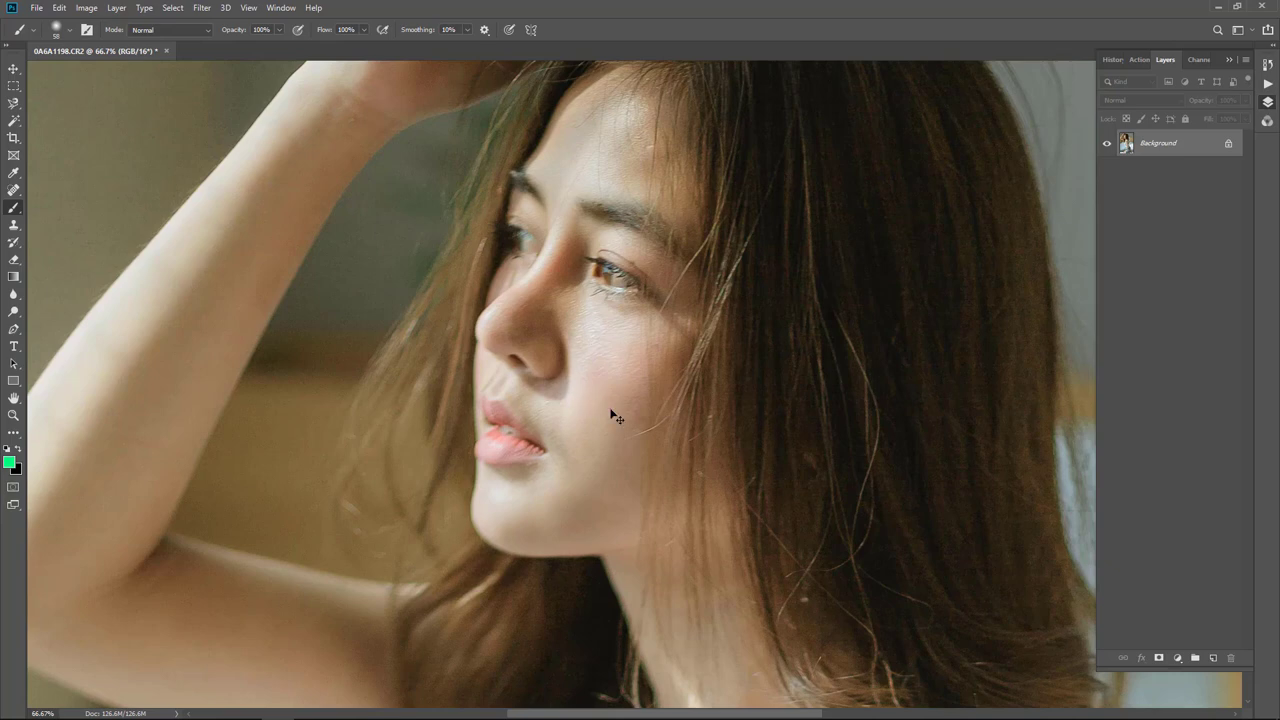
pyautogui.hotkey('ctrl', 'shift', 'z')
pyautogui.press('e')
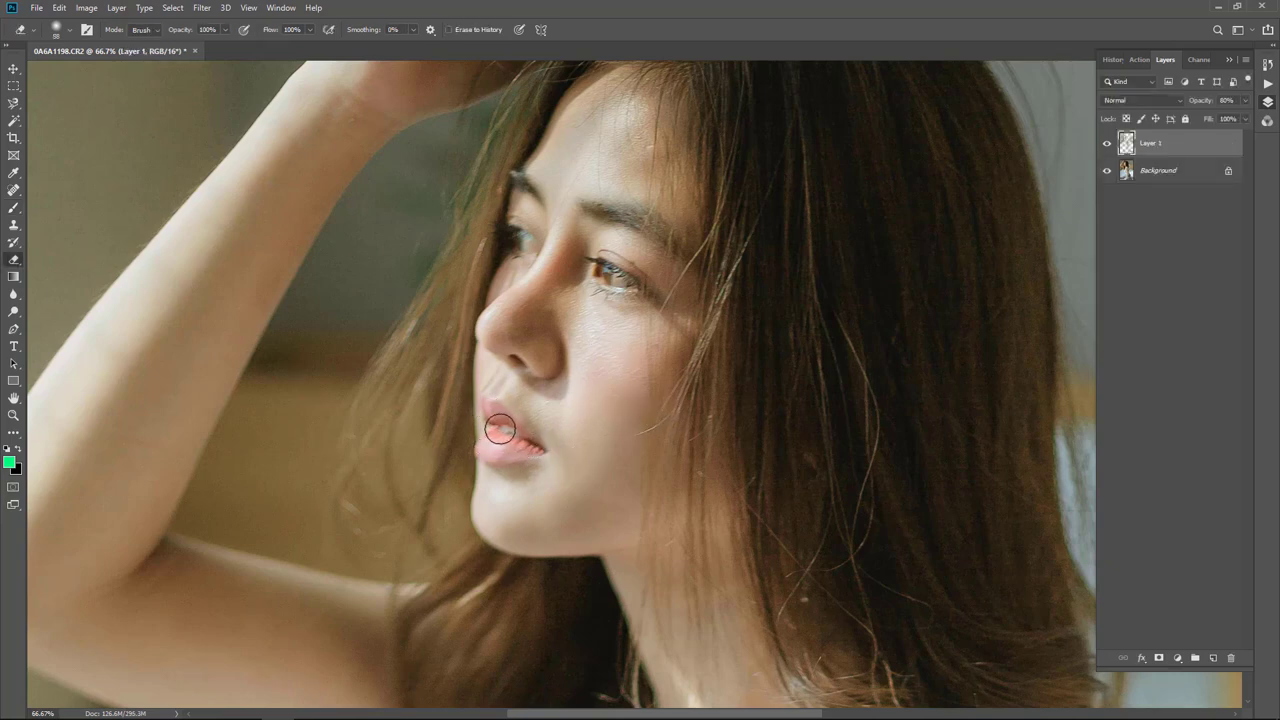
pyautogui.press('v')
pyautogui.press('5')
pyautogui.hotkey('ctrl', 'e')
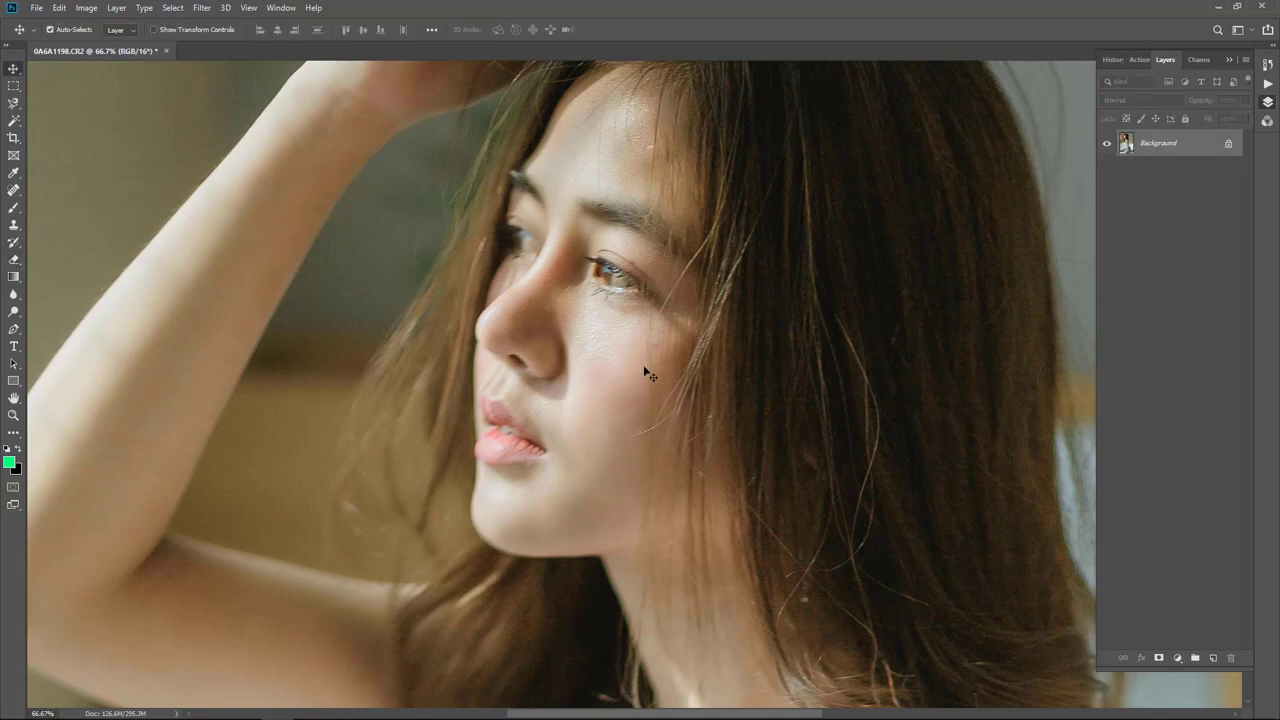
# Clone clean sampled skin over the chin and cheek.
pyautogui.press('s')
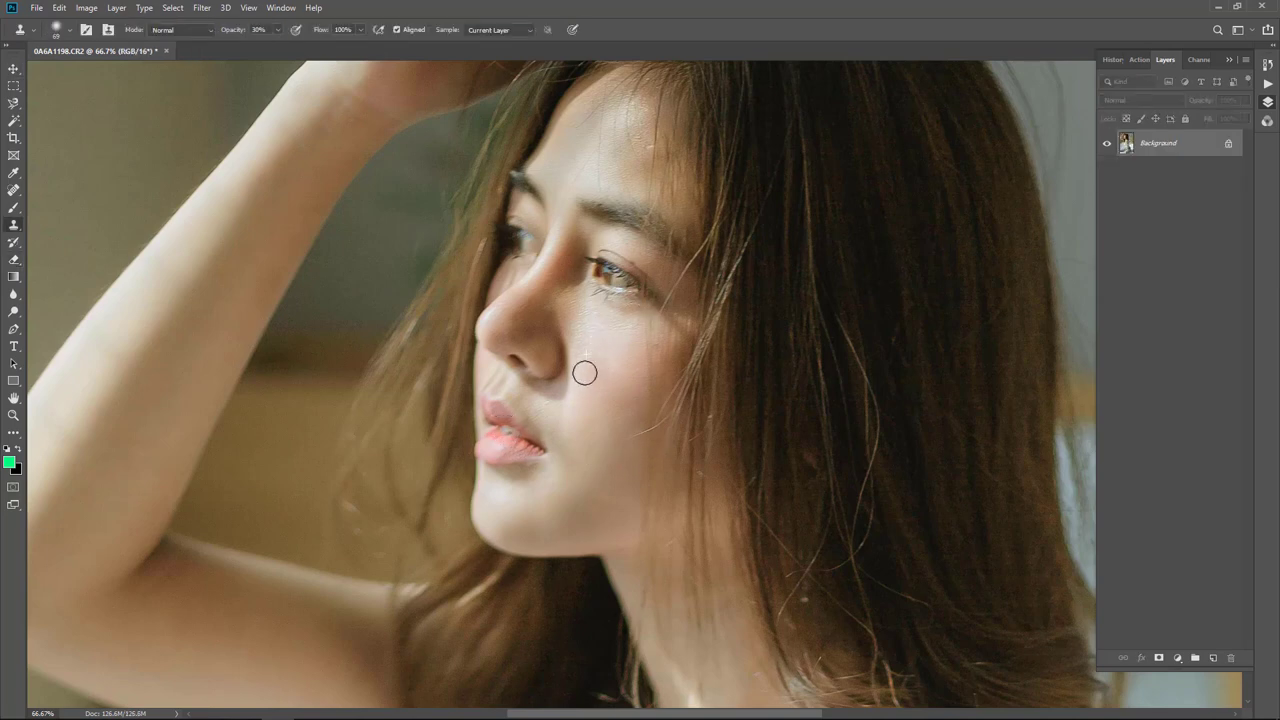
pyautogui.moveTo(600, 418); pyautogui.dragTo(612, 325)
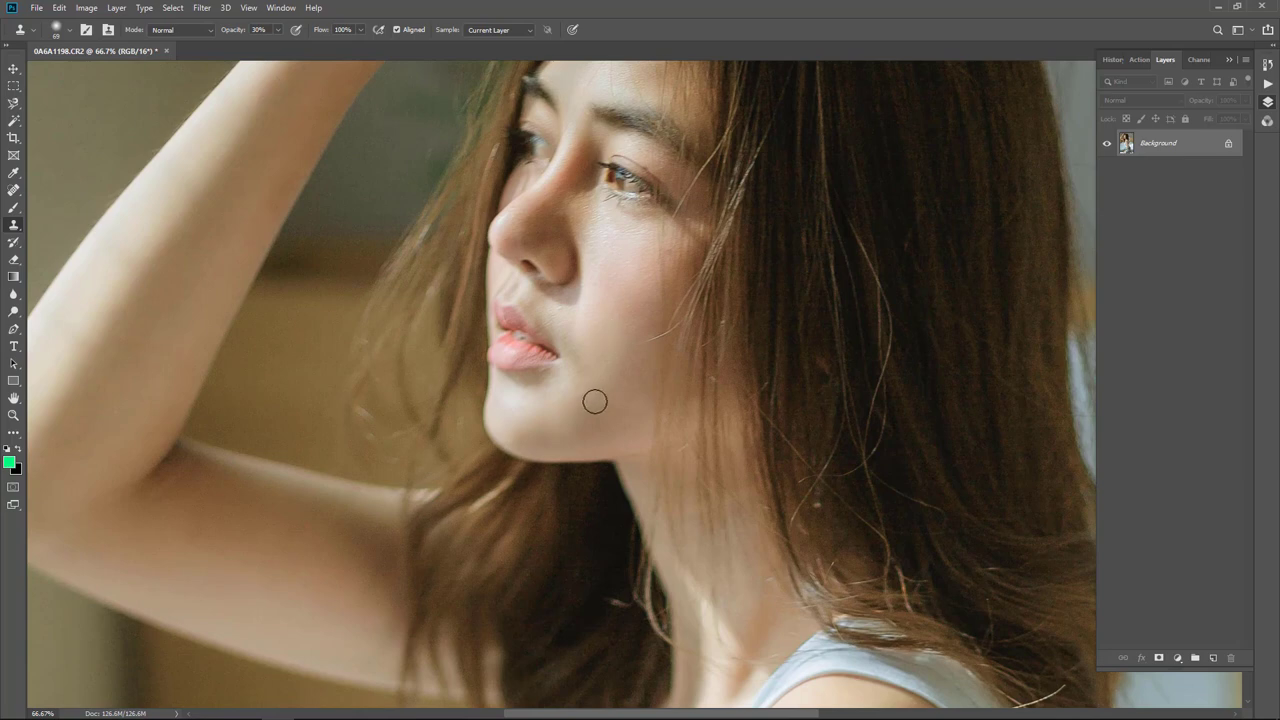
pyautogui.keyDown('alt'); pyautogui.click(574, 340); pyautogui.keyUp('alt')
pyautogui.scroll(-3, 645, 396)
pyautogui.scroll(-1, 814, 437)
pyautogui.scroll(2, 717, 466)
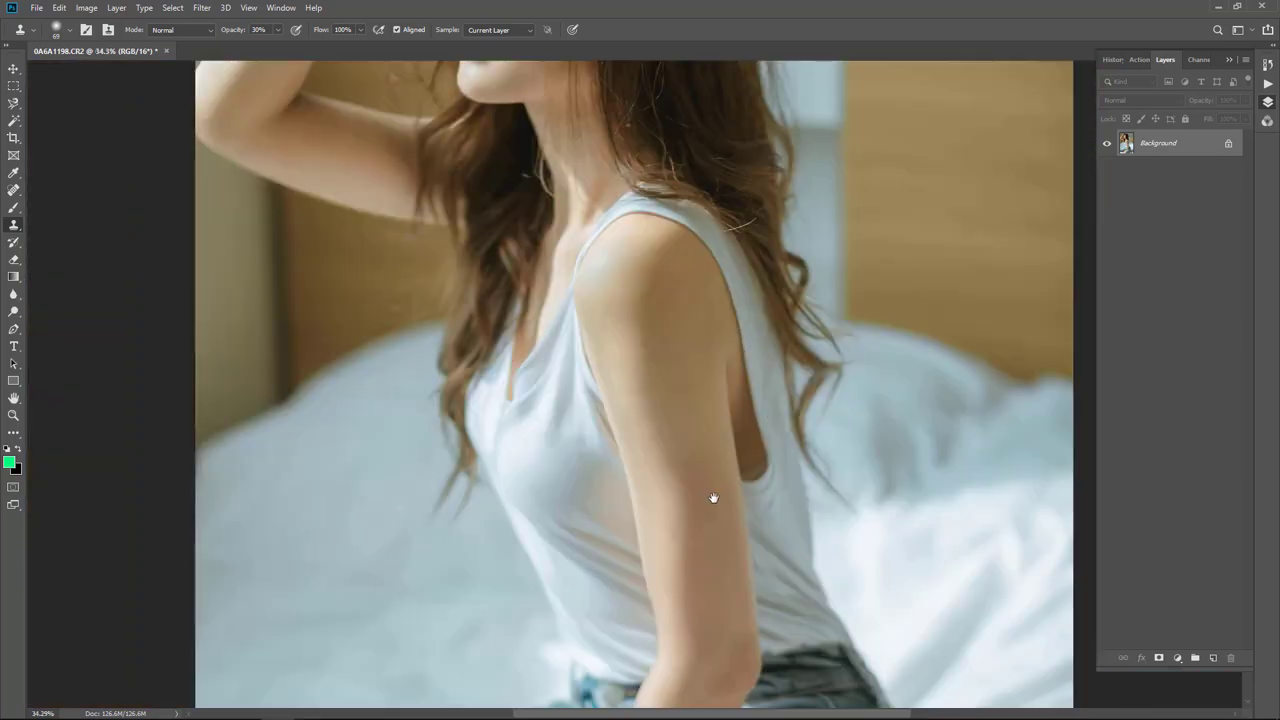
pyautogui.scroll(-1, 618, 356)
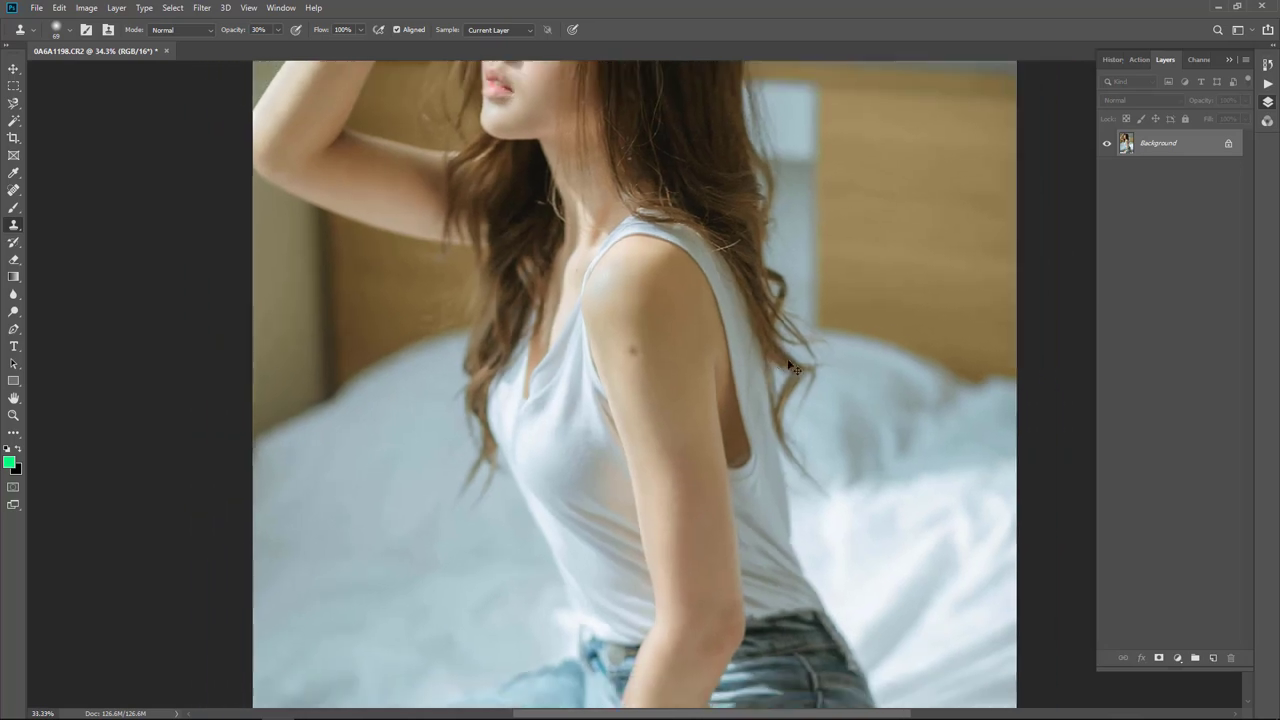
pyautogui.scroll(-2, 789, 360)
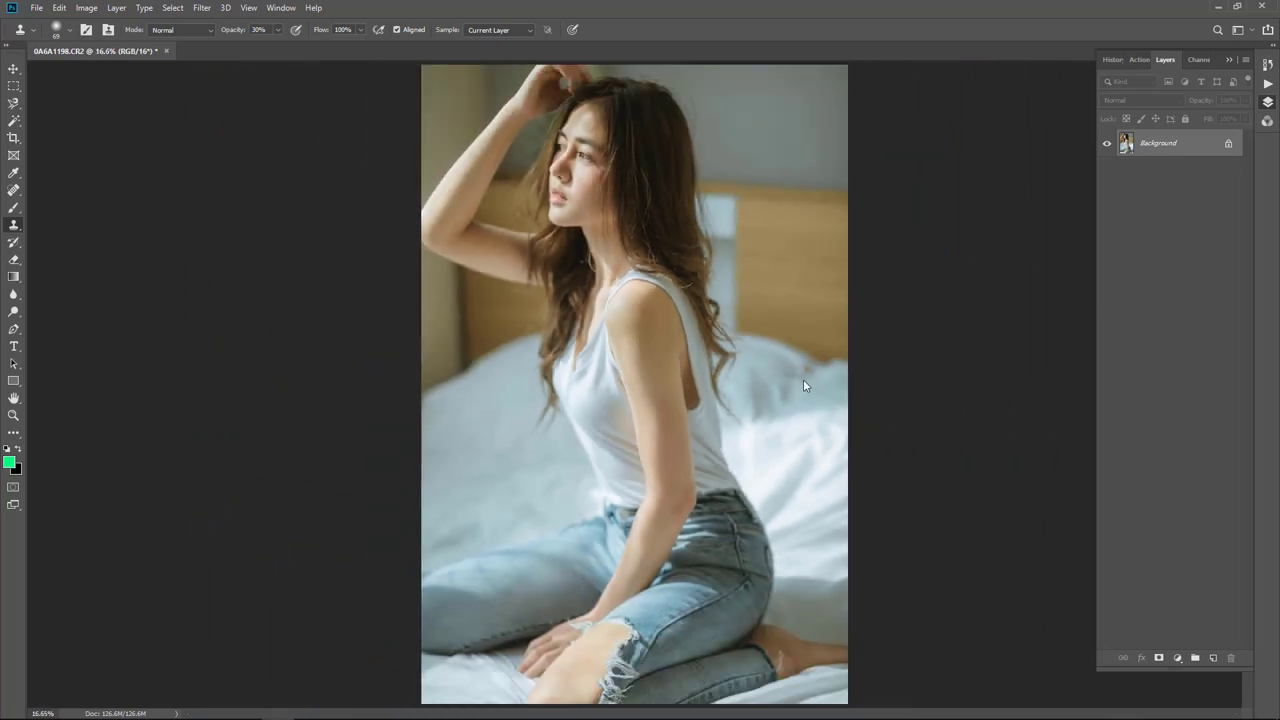
# Reshape the waist of 0A6A1198.CR2 in Liquify with an 800 brush, then close it without saving.
pyautogui.hotkey('ctrl', 'shift', 'x')
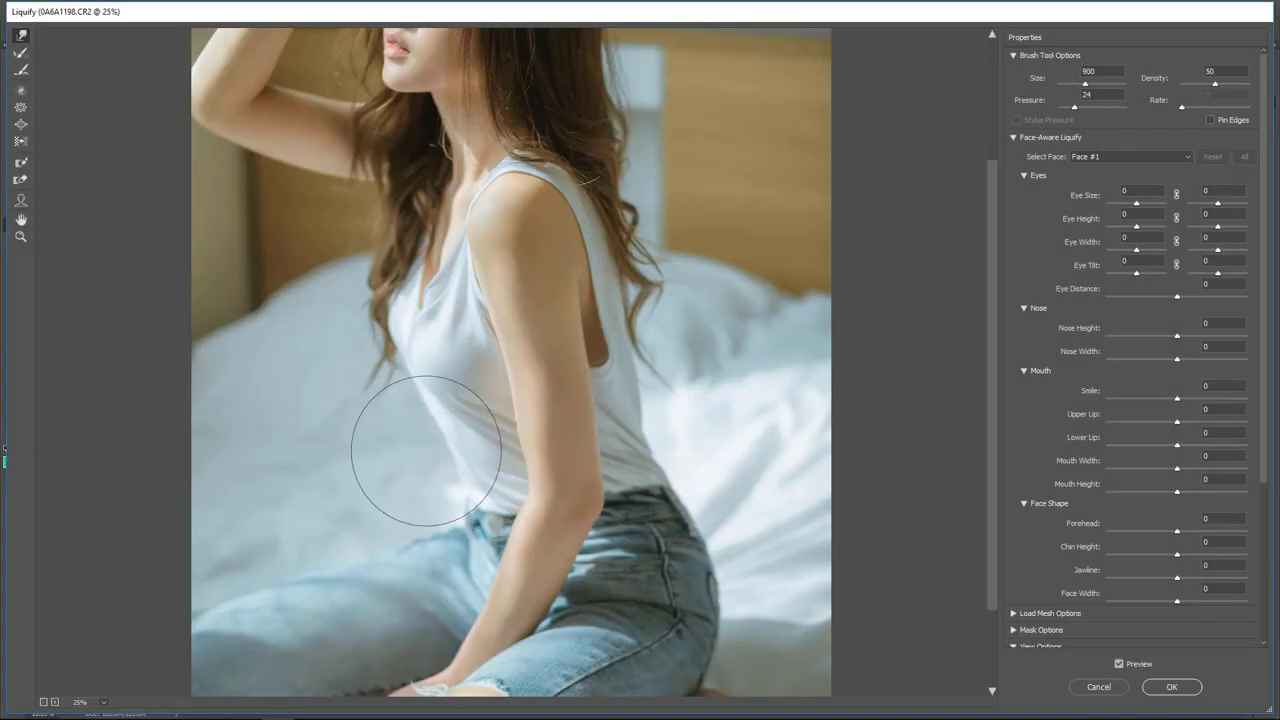
pyautogui.press('[')
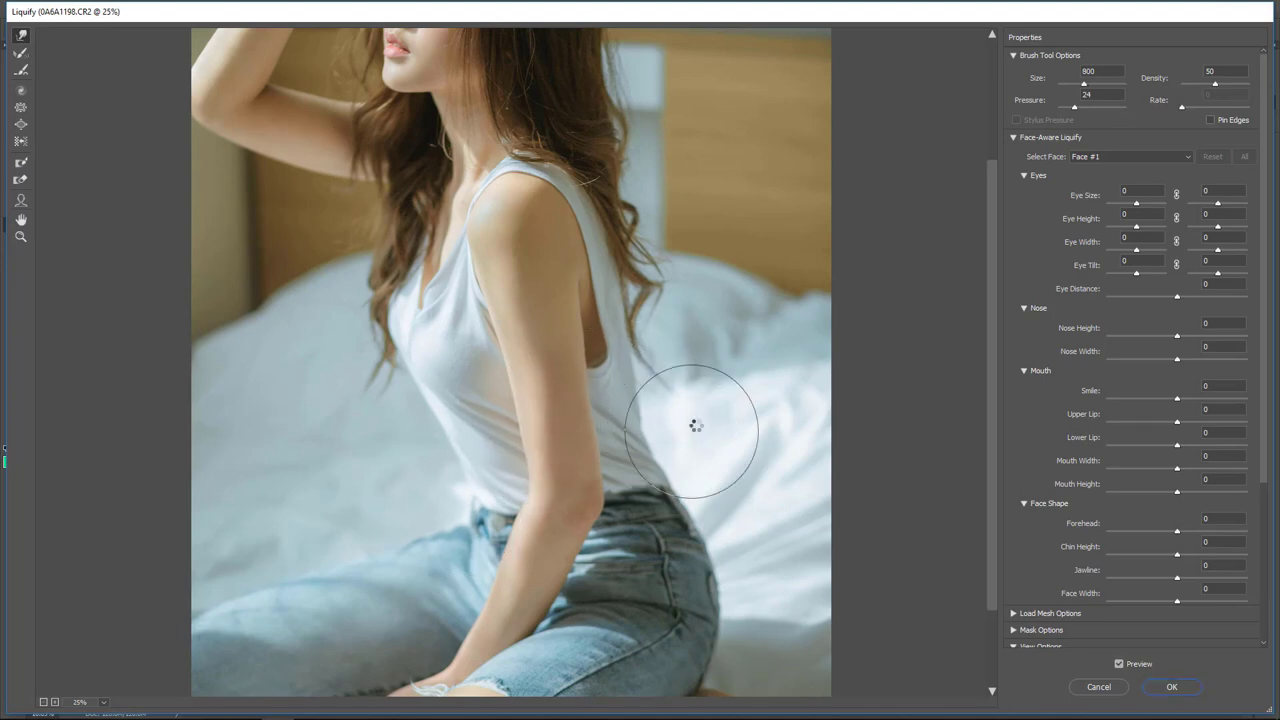
pyautogui.press('Return')
pyautogui.hotkey('ctrl', 'w')
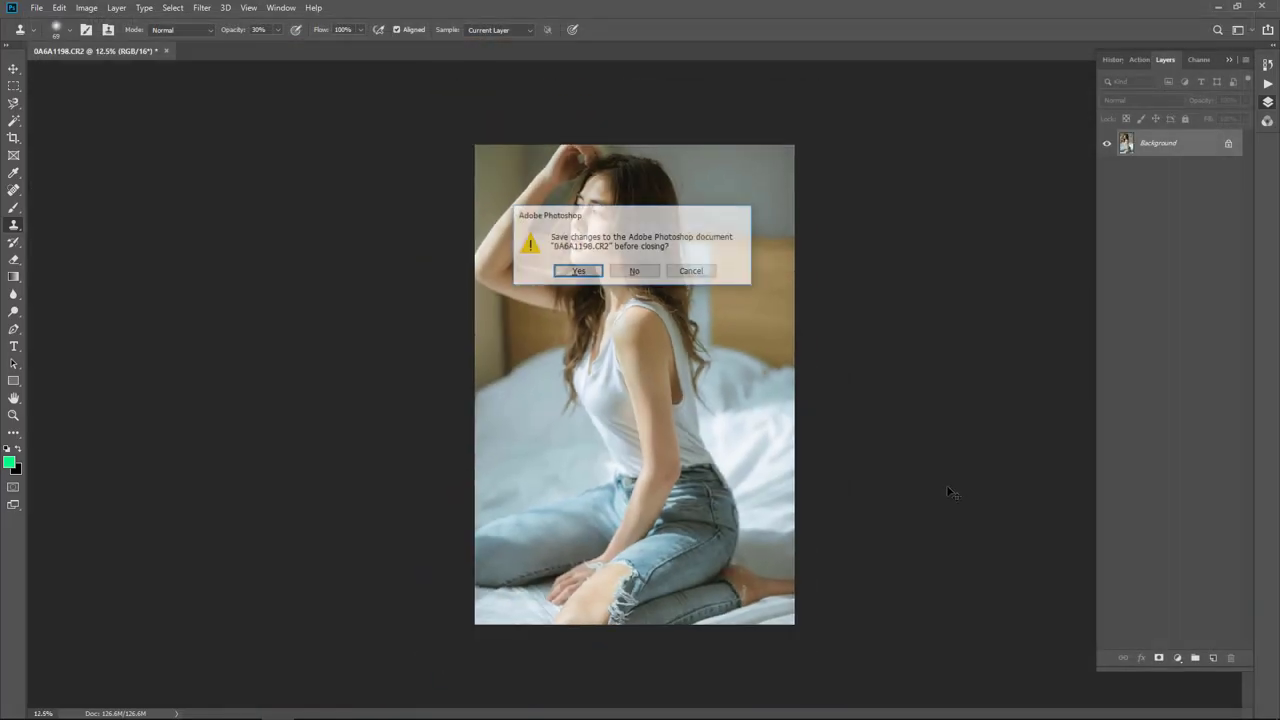
pyautogui.press('n')
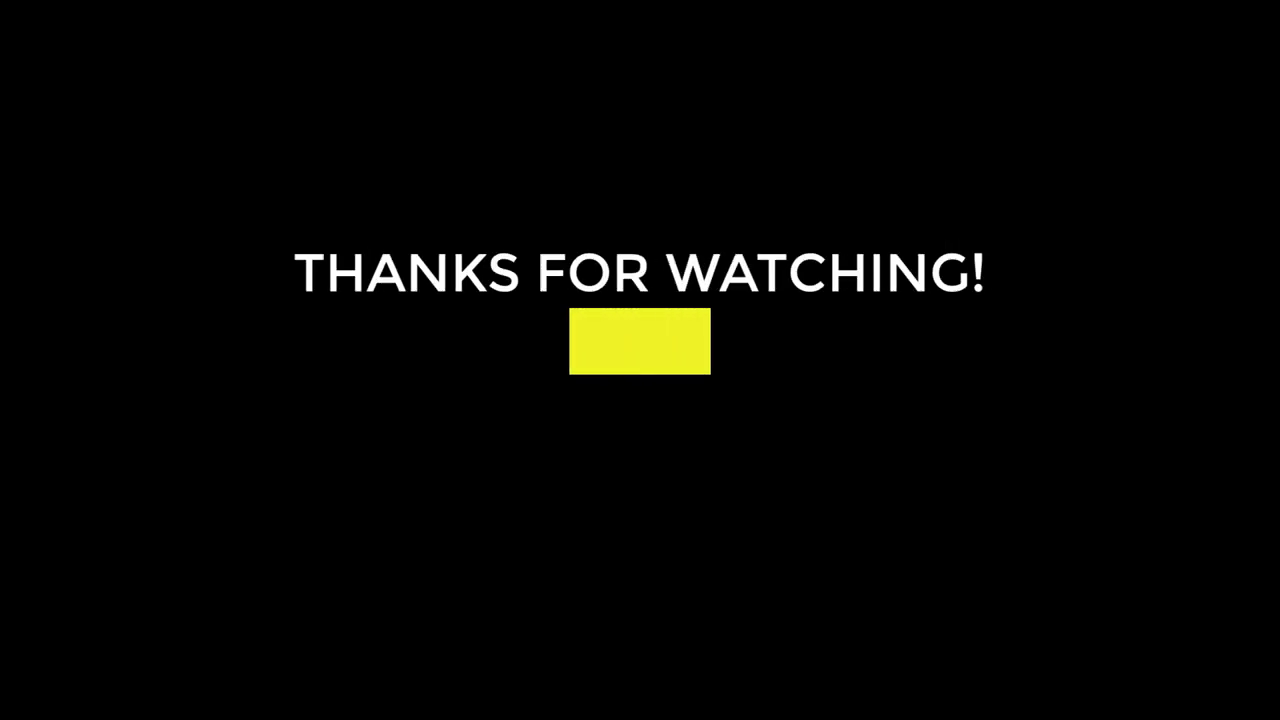